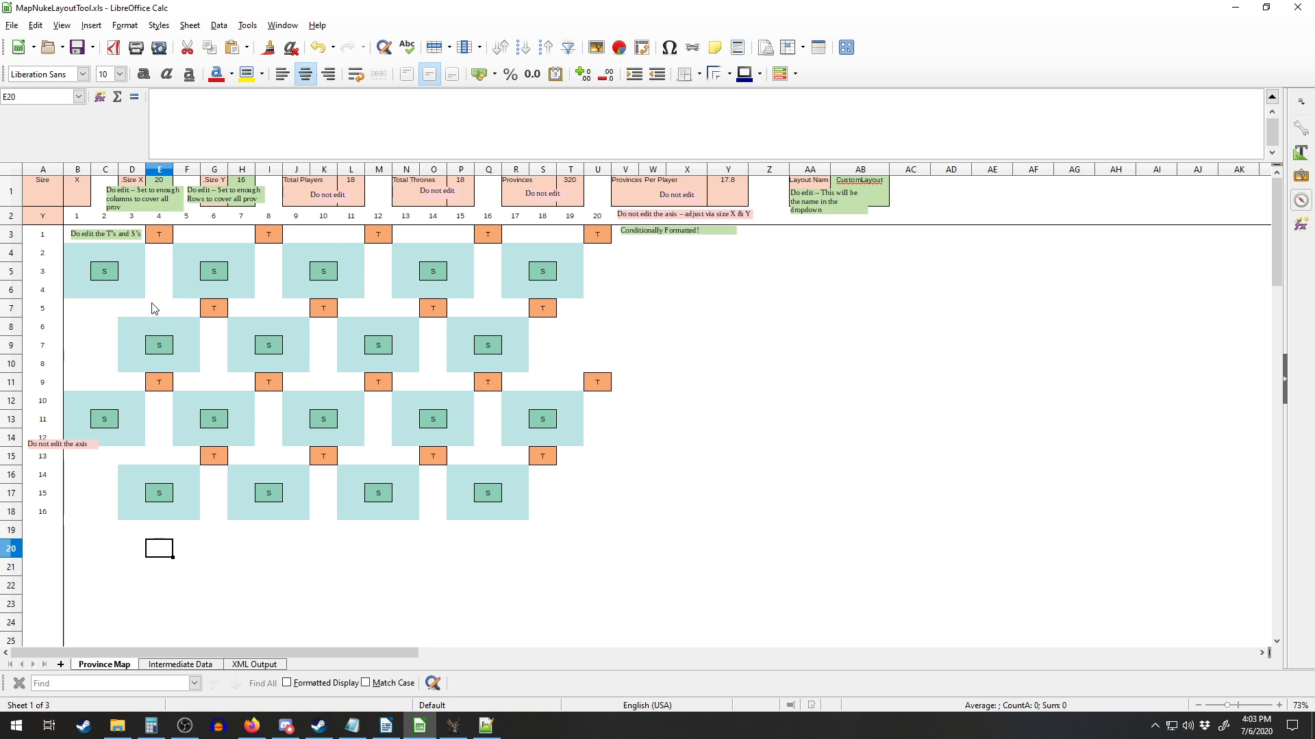
Clear the old T and S layout from the map grid B3:U24
{"action": "left_click_drag", "start_coordinate": [72, 234], "coordinate": [669, 532]}
{"action": "left_click", "coordinate": [670, 533]}
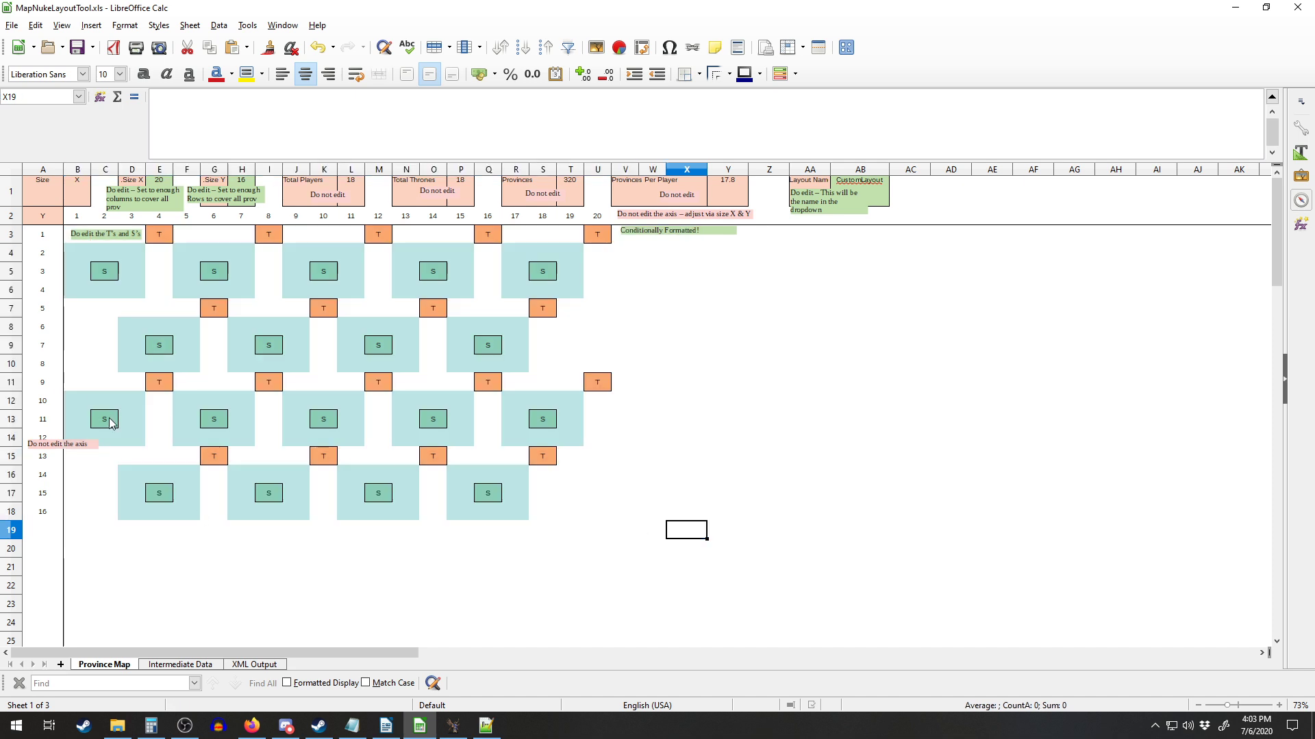
{"action": "left_click", "coordinate": [138, 389]}
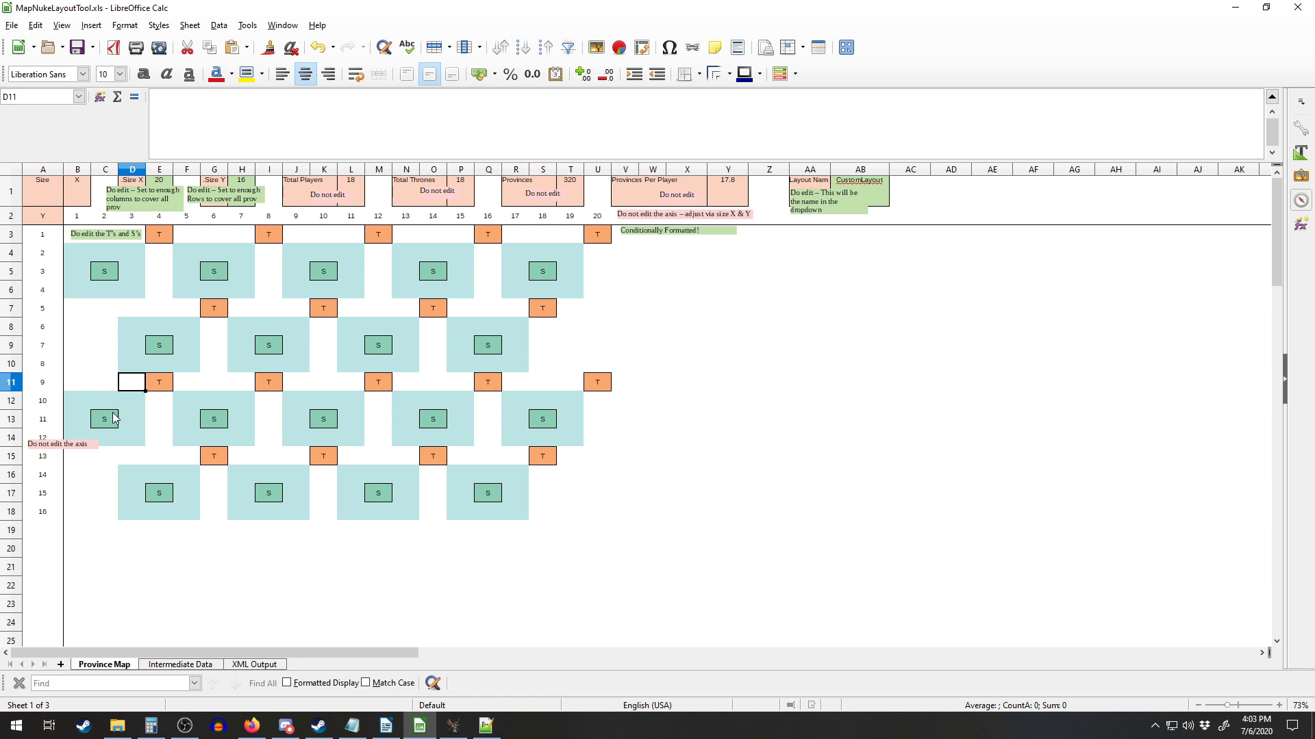
{"action": "left_click_drag", "start_coordinate": [113, 419], "coordinate": [135, 424]}
{"action": "key", "text": "Right"}
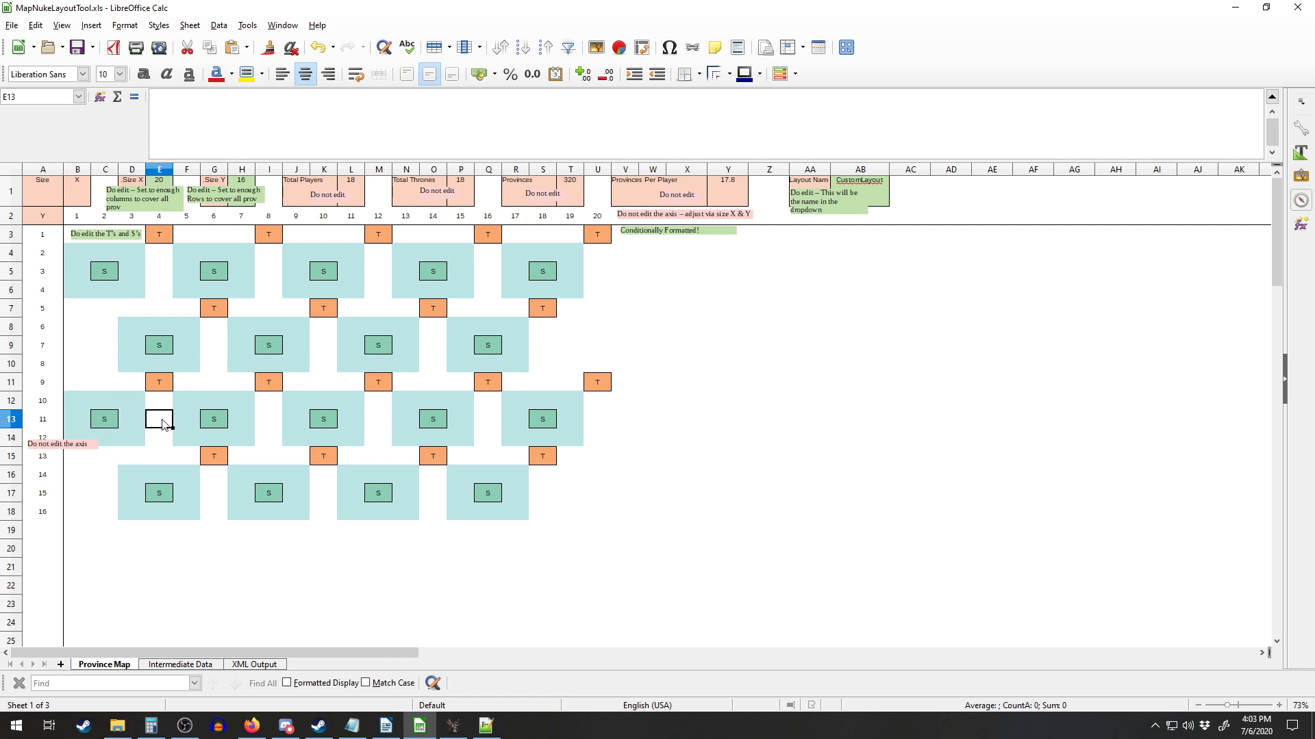
{"action": "left_click", "coordinate": [76, 237]}
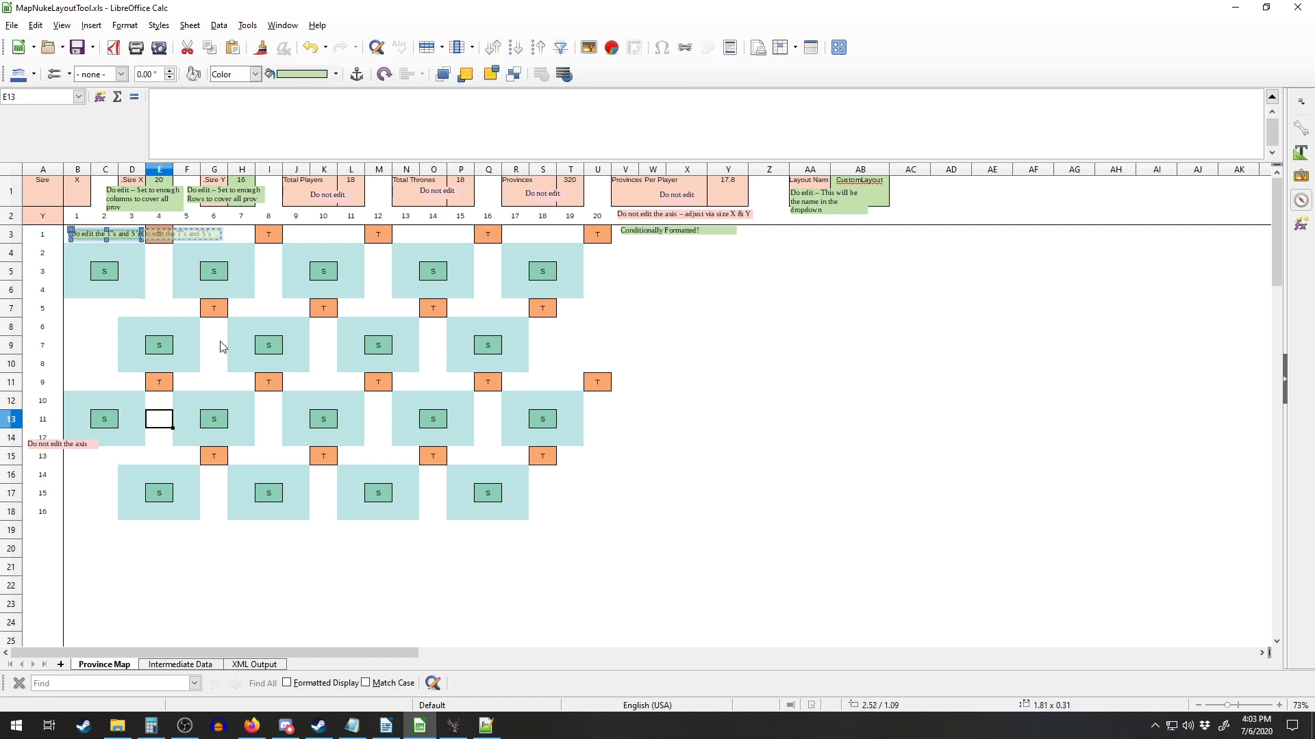
{"action": "left_click", "coordinate": [245, 310]}
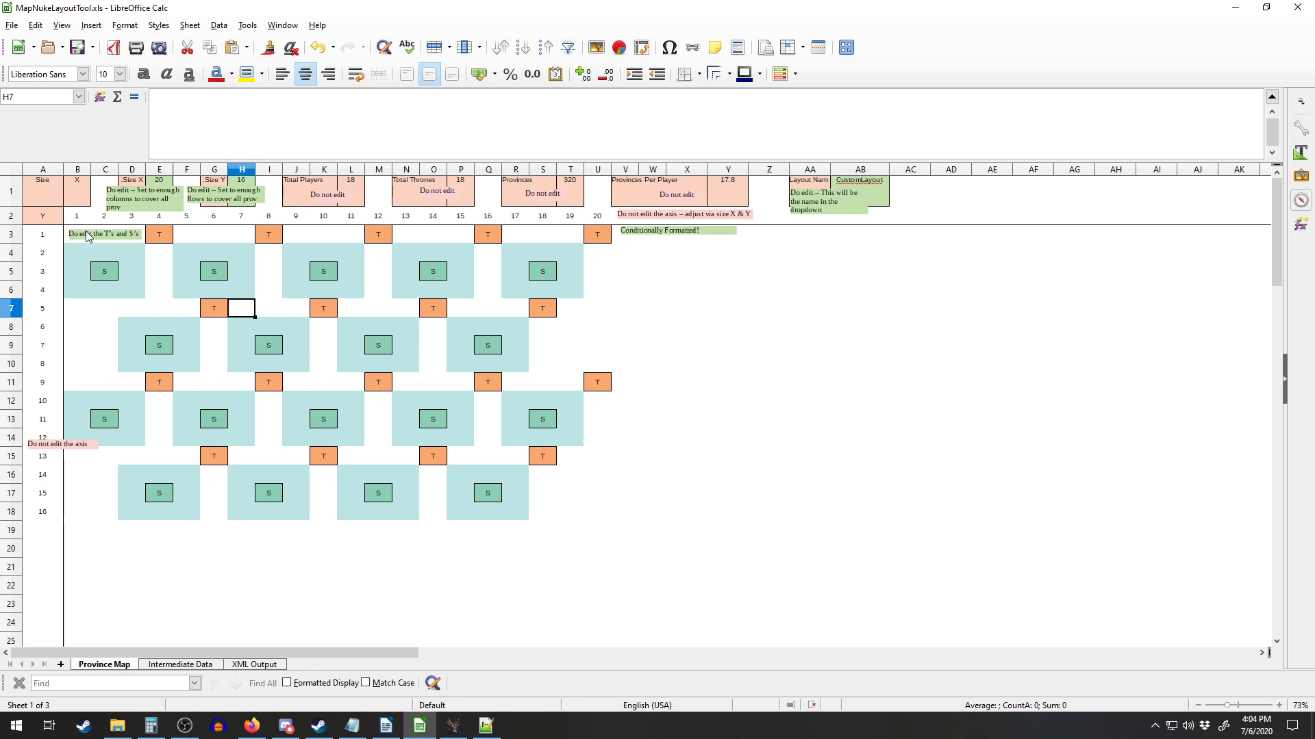
{"action": "left_click", "coordinate": [574, 515]}
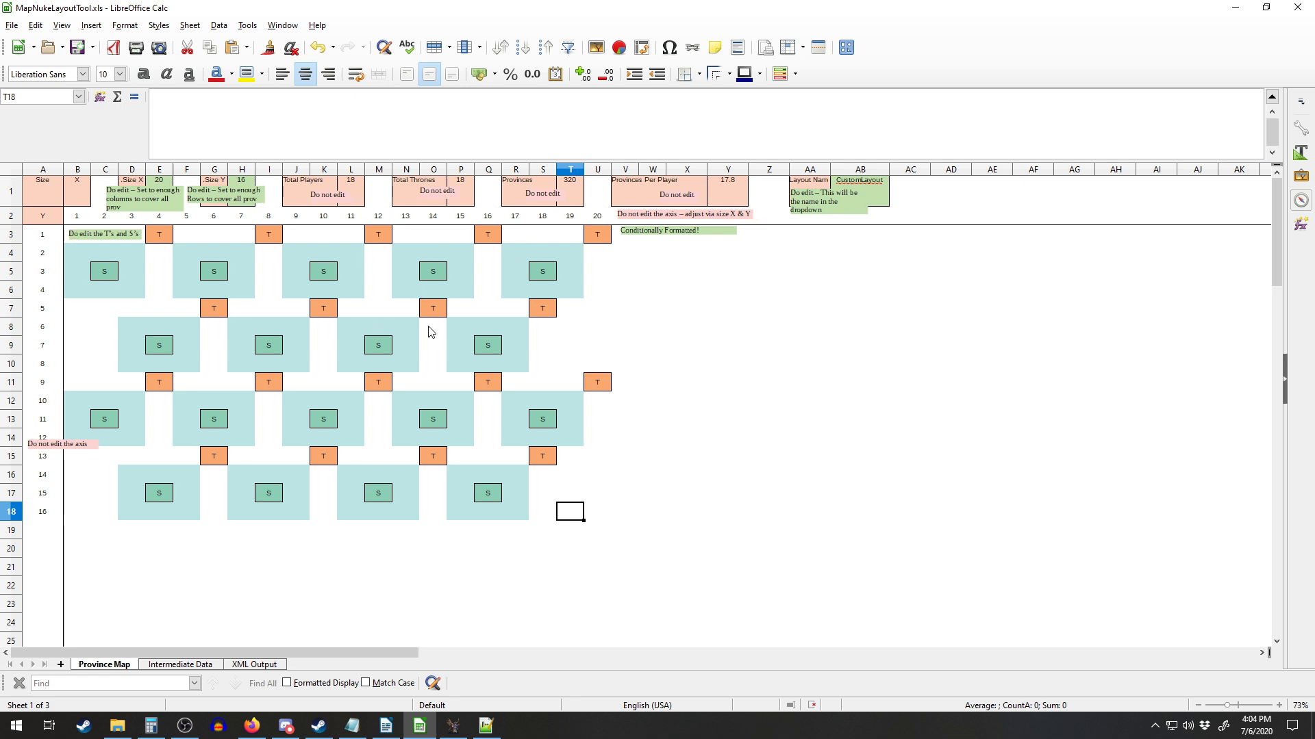
{"action": "left_click", "coordinate": [71, 234]}
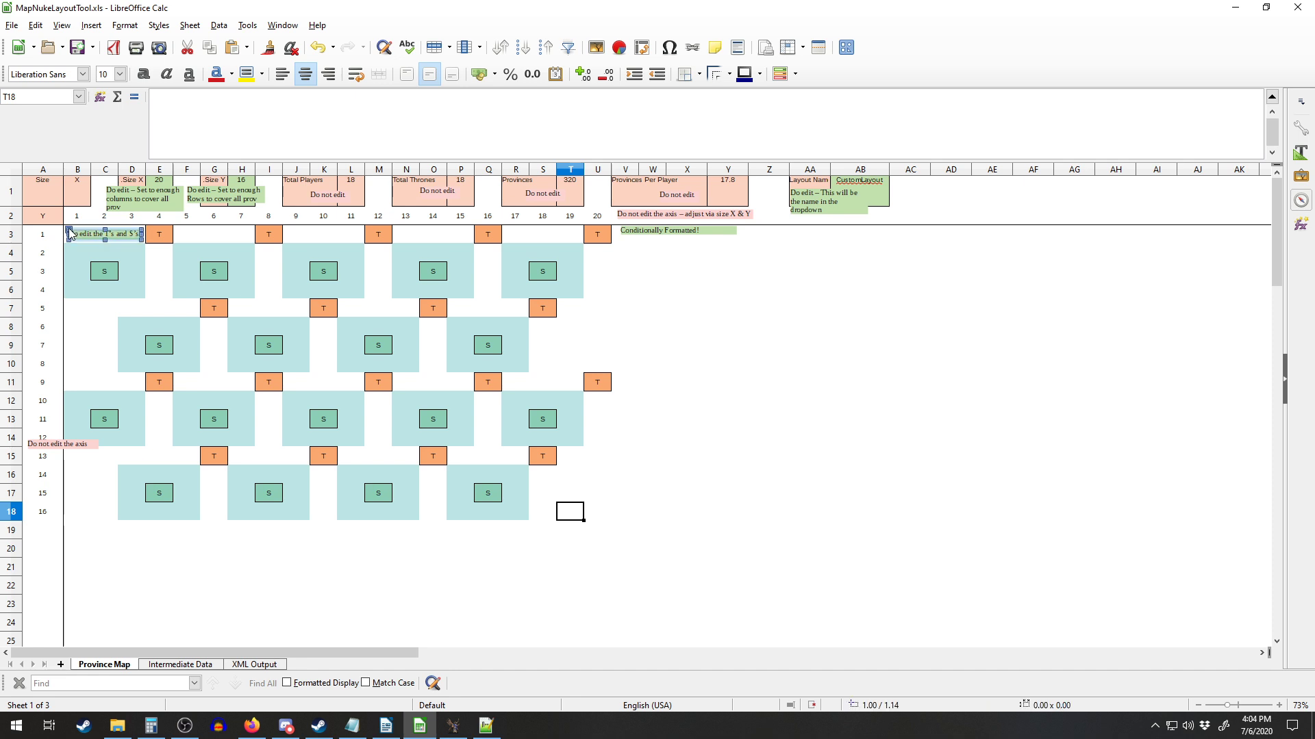
{"action": "left_click_drag", "start_coordinate": [609, 235], "coordinate": [76, 625]}
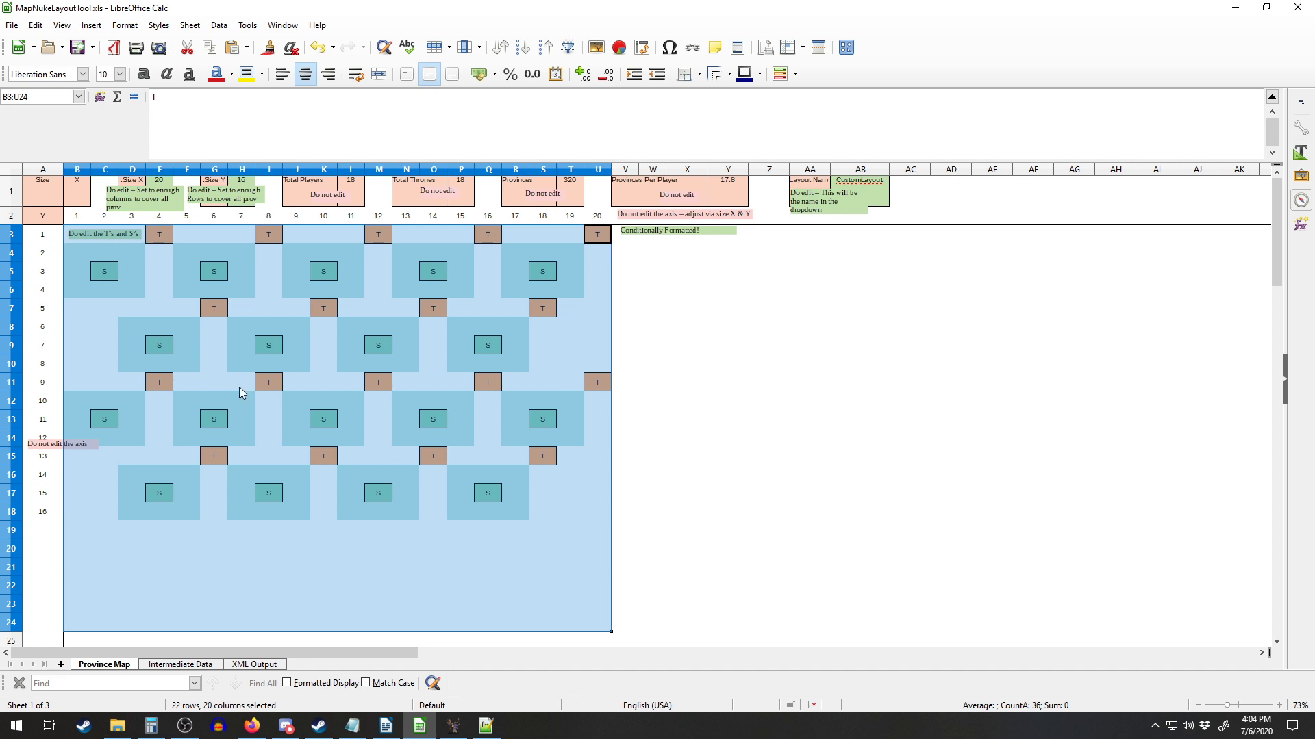
{"action": "key", "text": "Delete"}
Cancel a stray T in C4 and enter an S start in C5
{"action": "left_click", "coordinate": [269, 364]}
{"action": "left_click", "coordinate": [241, 363], "text": "shift"}
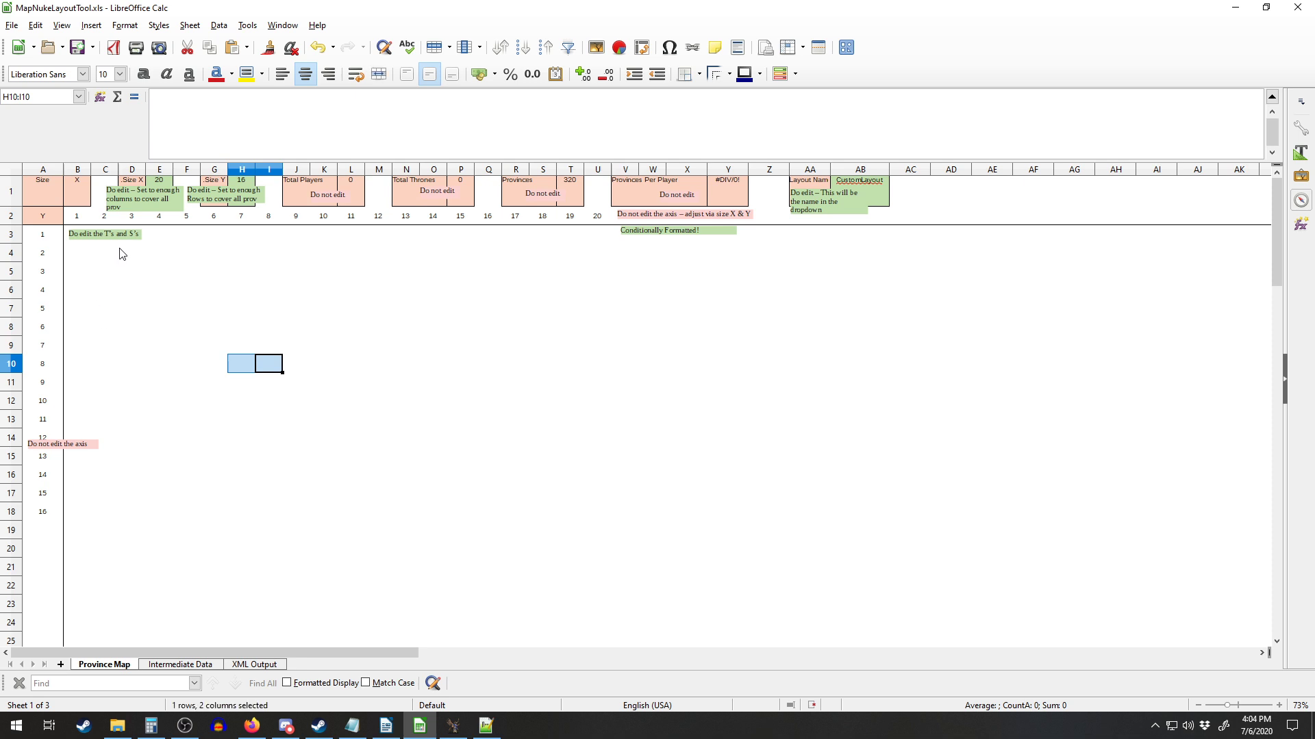
{"action": "left_click", "coordinate": [108, 253]}
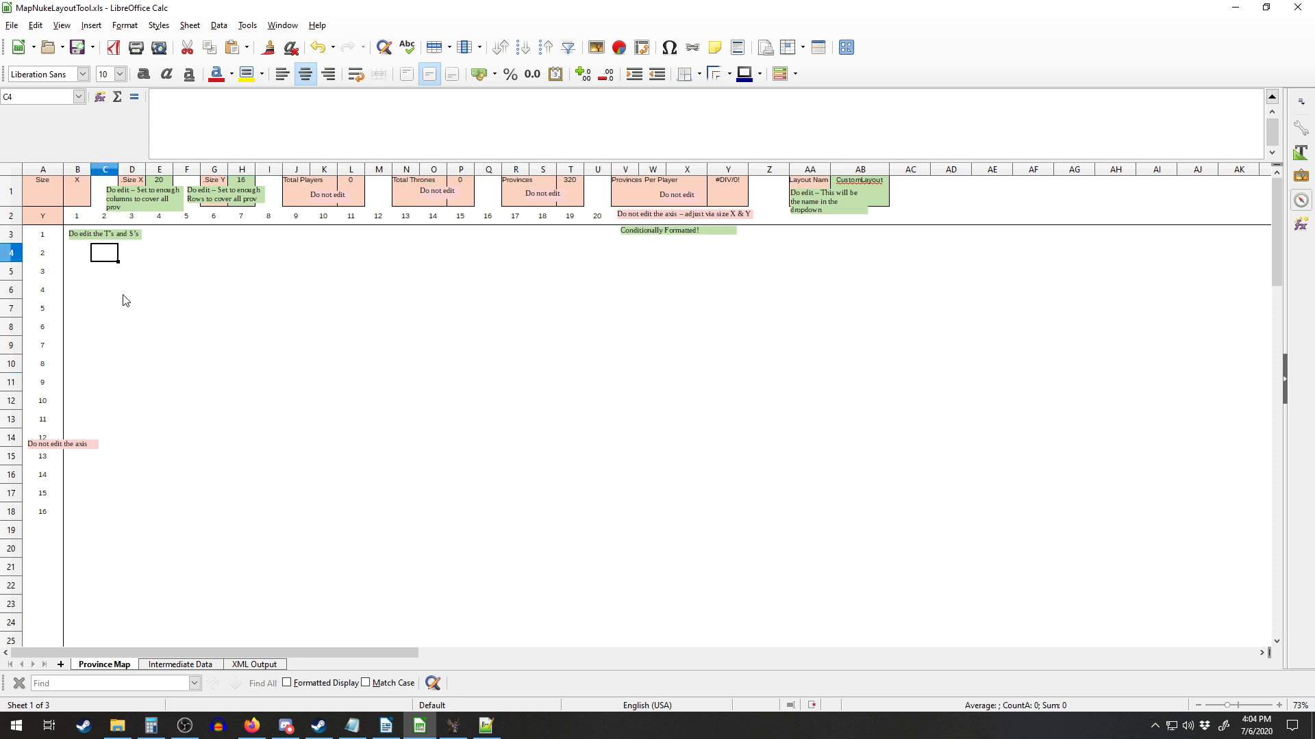
{"action": "type", "text": "T"}
{"action": "key", "text": "Escape"}
{"action": "left_click", "coordinate": [114, 275]}
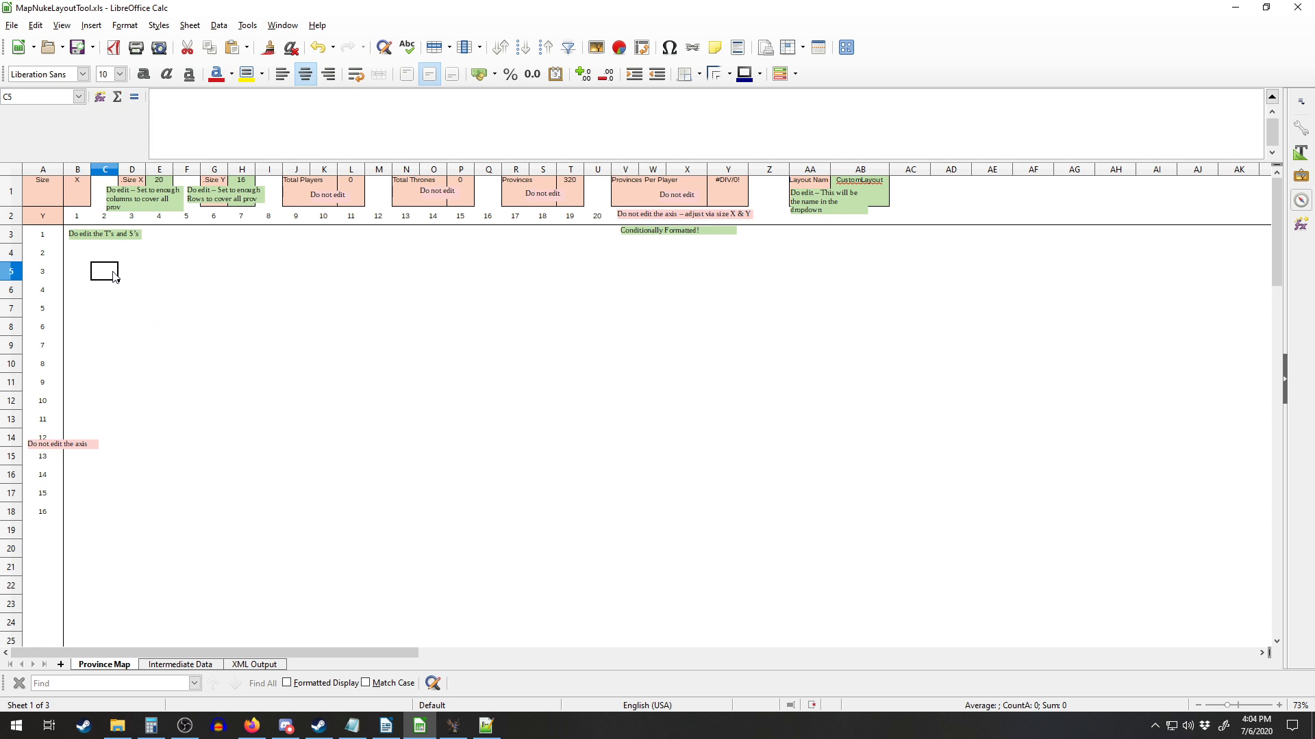
{"action": "type", "text": "S"}
{"action": "left_click", "coordinate": [155, 294]}
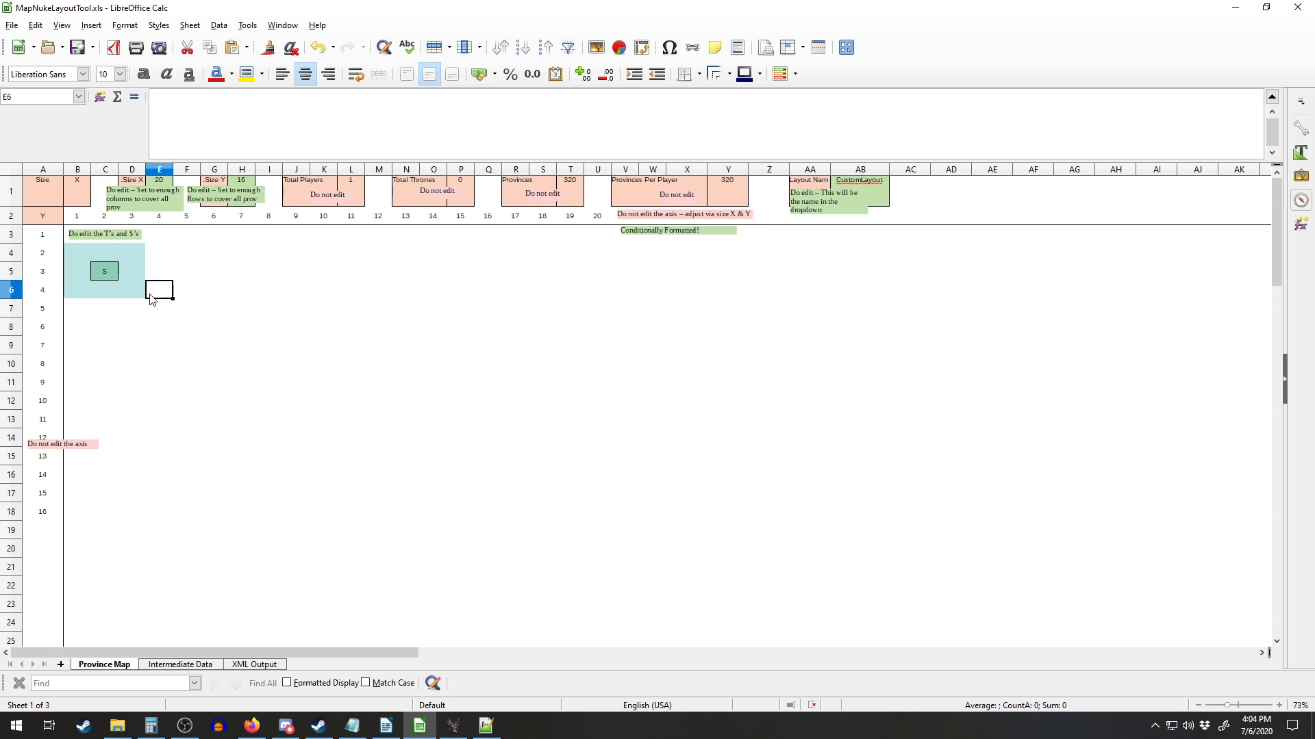
Move the S start from C5 to D5, leaving Total Players at 1
{"action": "left_click", "coordinate": [160, 240]}
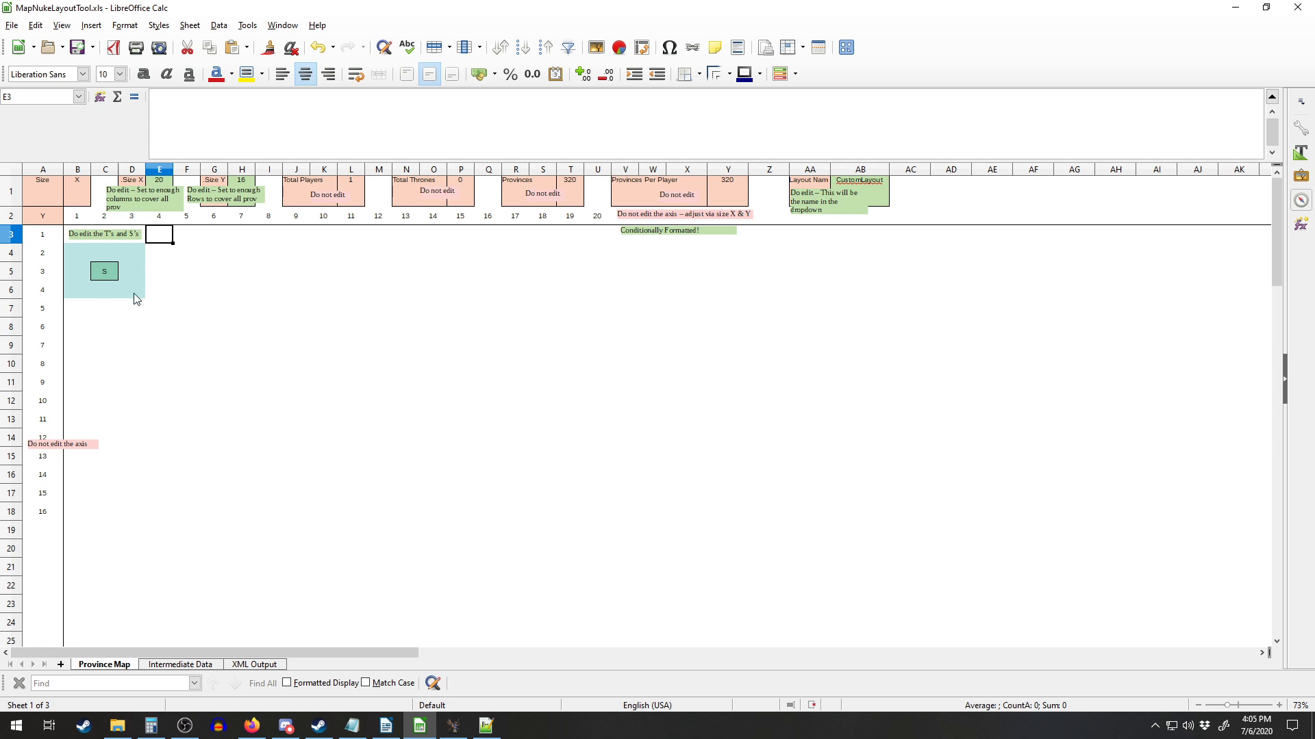
{"action": "left_click", "coordinate": [109, 274]}
{"action": "key", "text": "Delete"}
{"action": "left_click", "coordinate": [131, 274]}
{"action": "type", "text": "S"}
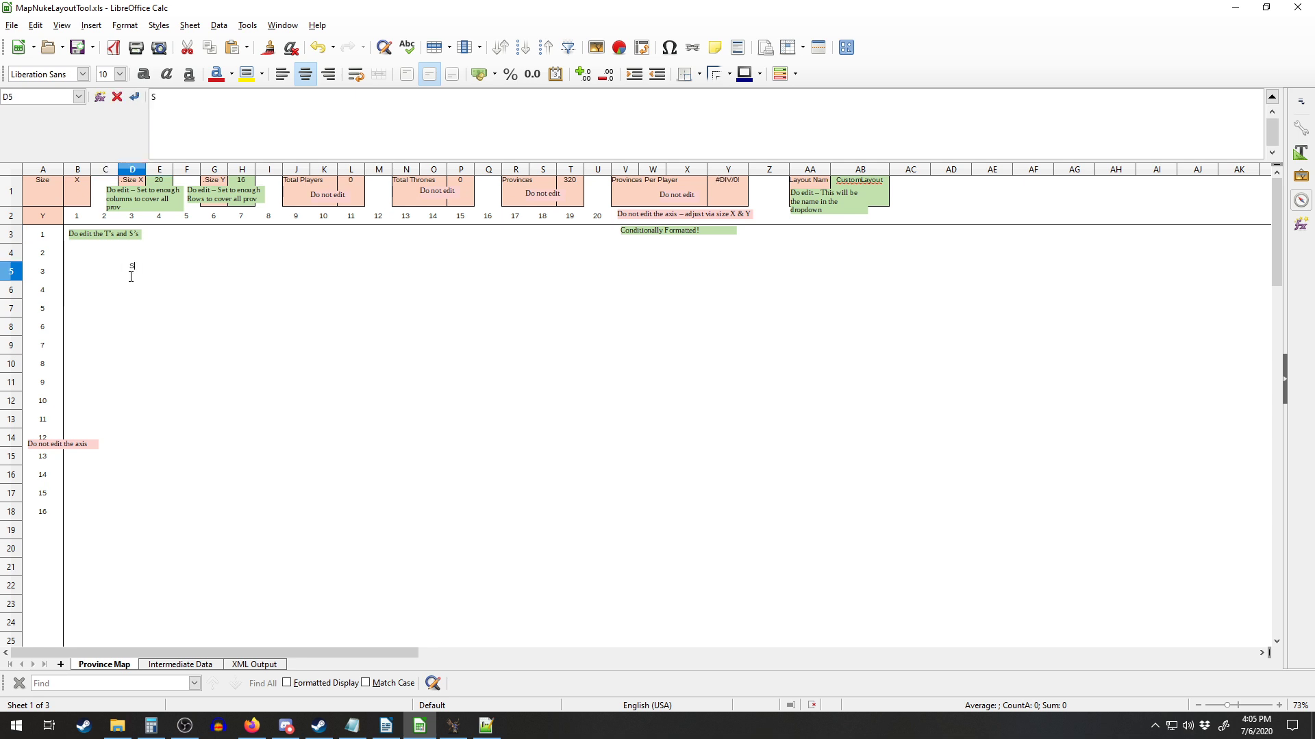
{"action": "left_click", "coordinate": [297, 343]}
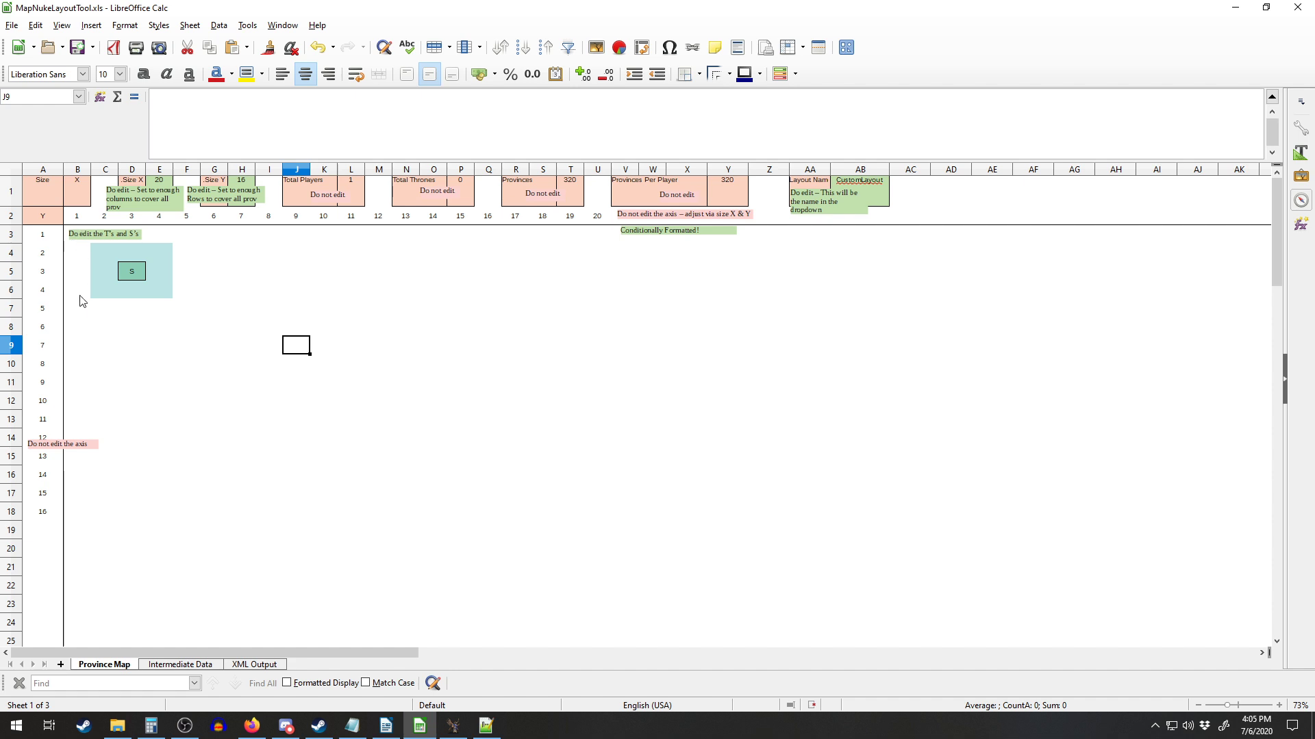
{"action": "left_click", "coordinate": [79, 237]}
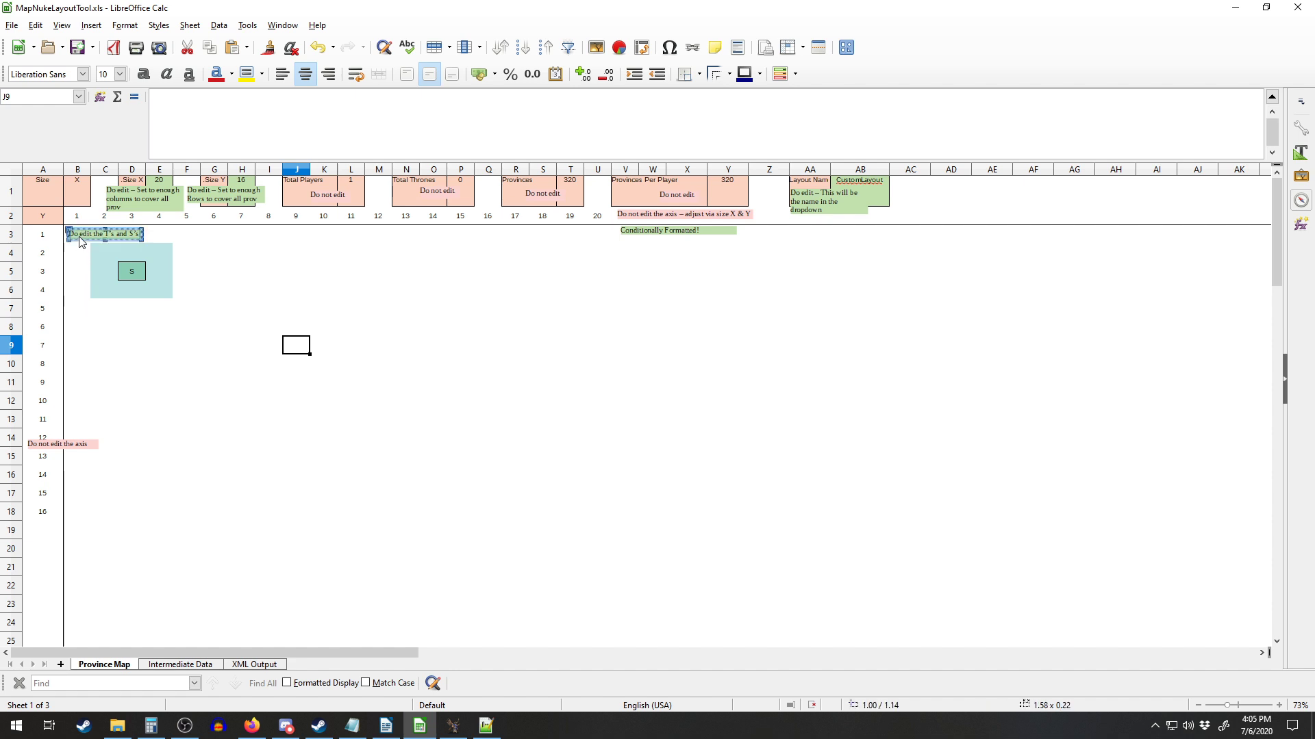
Move the note box up, then put a T throne in B3 and an S start in H5
{"action": "left_click_drag", "start_coordinate": [79, 237], "coordinate": [60, 227]}
{"action": "left_click", "coordinate": [78, 234]}
{"action": "type", "text": "T"}
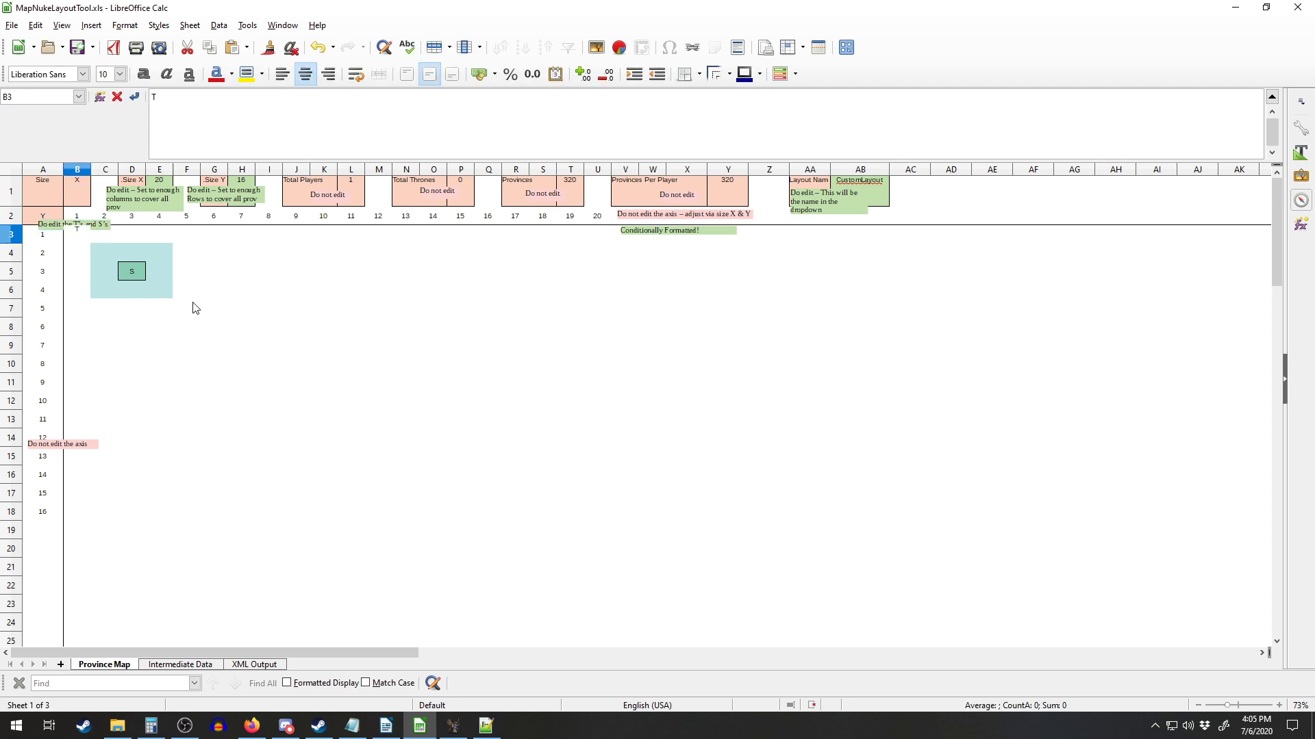
{"action": "left_click", "coordinate": [209, 308]}
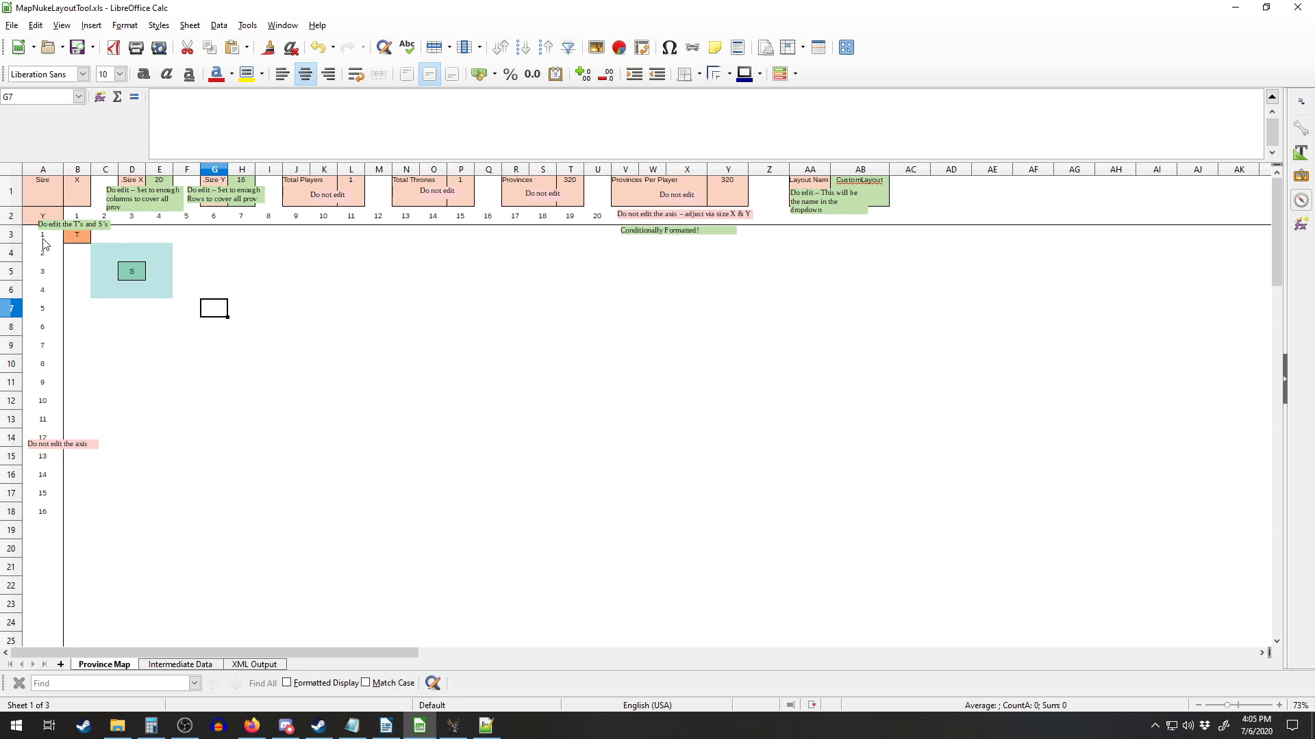
{"action": "left_click", "coordinate": [233, 276]}
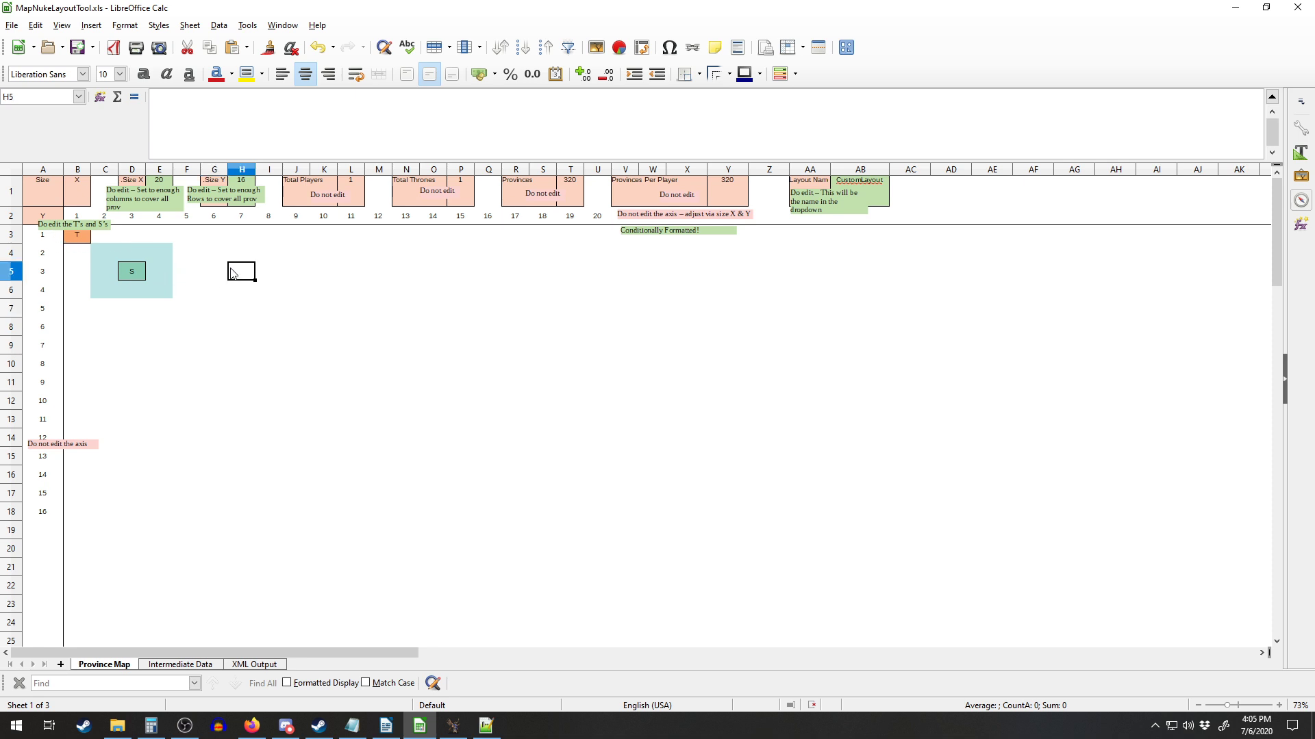
{"action": "type", "text": "S"}
{"action": "left_click", "coordinate": [249, 317]}
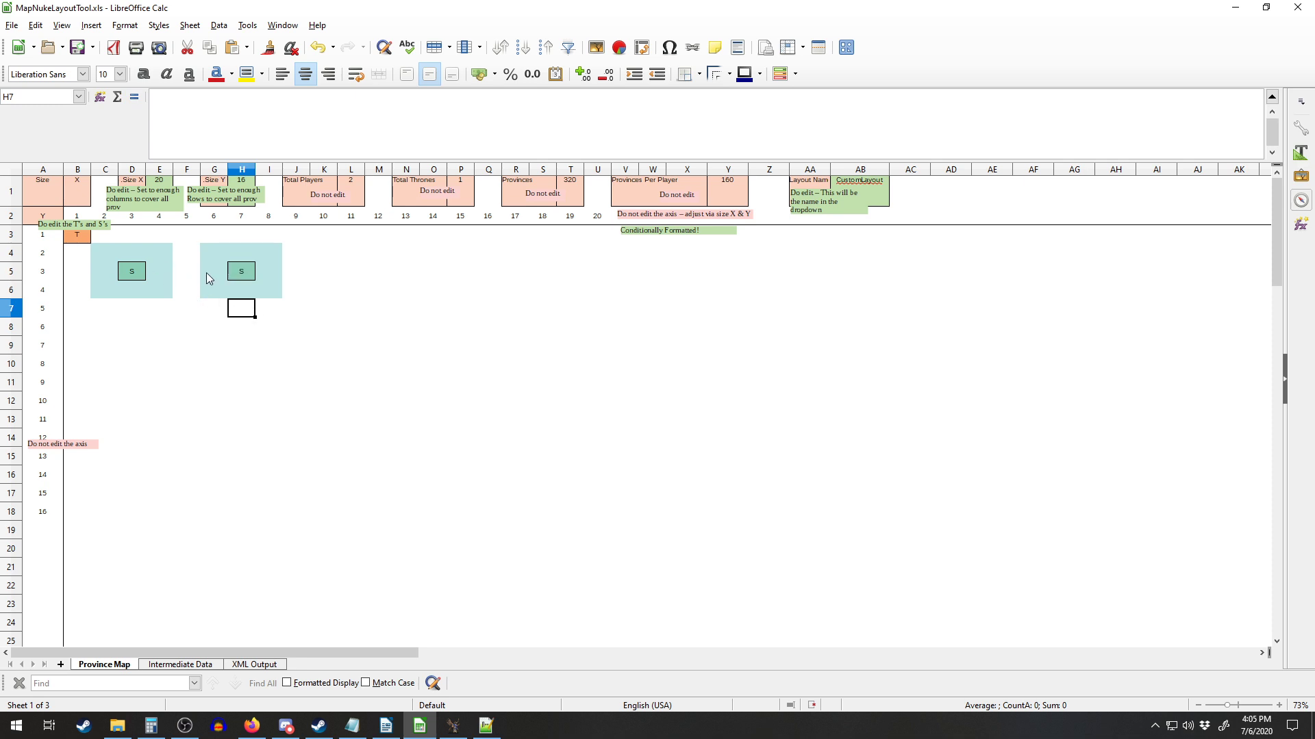
Add T thrones in F3 and J3, correcting J3's autocompleted 'Total Players' text to T
{"action": "left_click", "coordinate": [194, 237]}
{"action": "type", "text": "T"}
{"action": "left_click", "coordinate": [301, 239]}
{"action": "type", "text": "Total Players"}
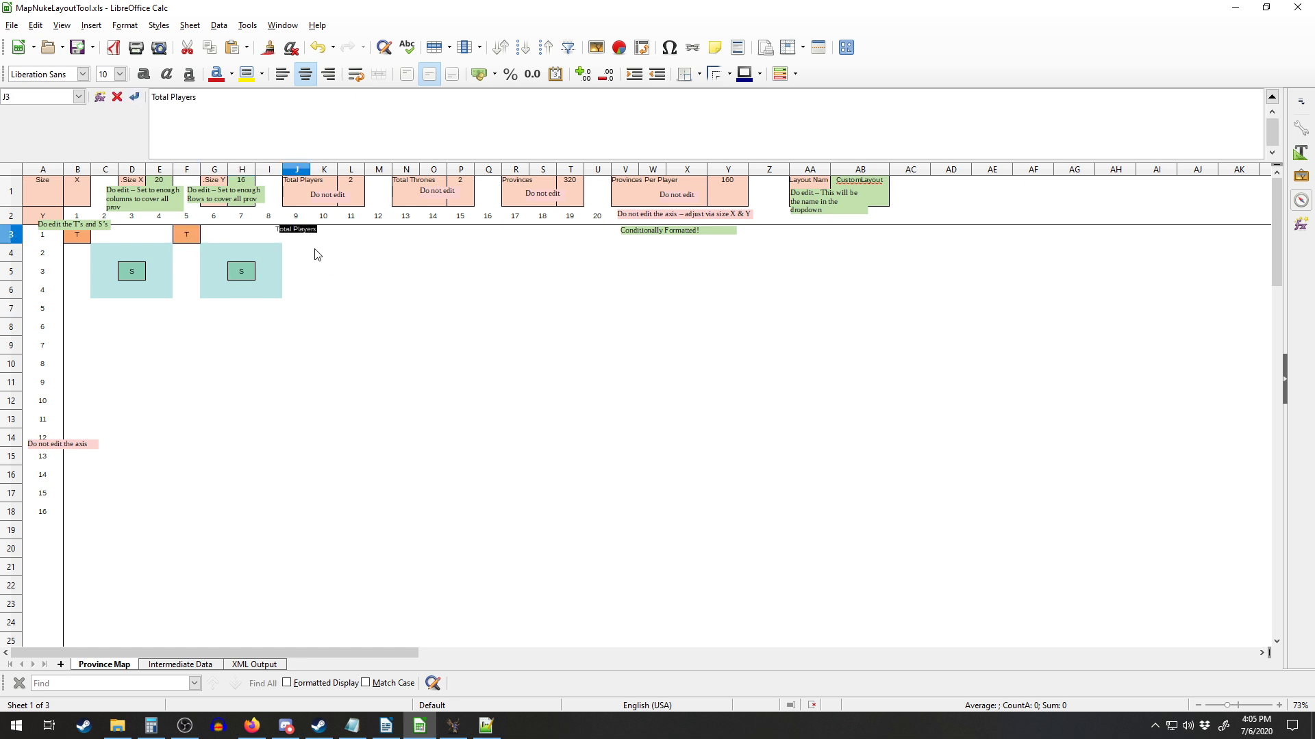
{"action": "left_click", "coordinate": [355, 269]}
{"action": "left_click", "coordinate": [304, 237]}
{"action": "left_click", "coordinate": [210, 109]}
{"action": "key", "text": "shift+Home"}
{"action": "type", "text": "T"}
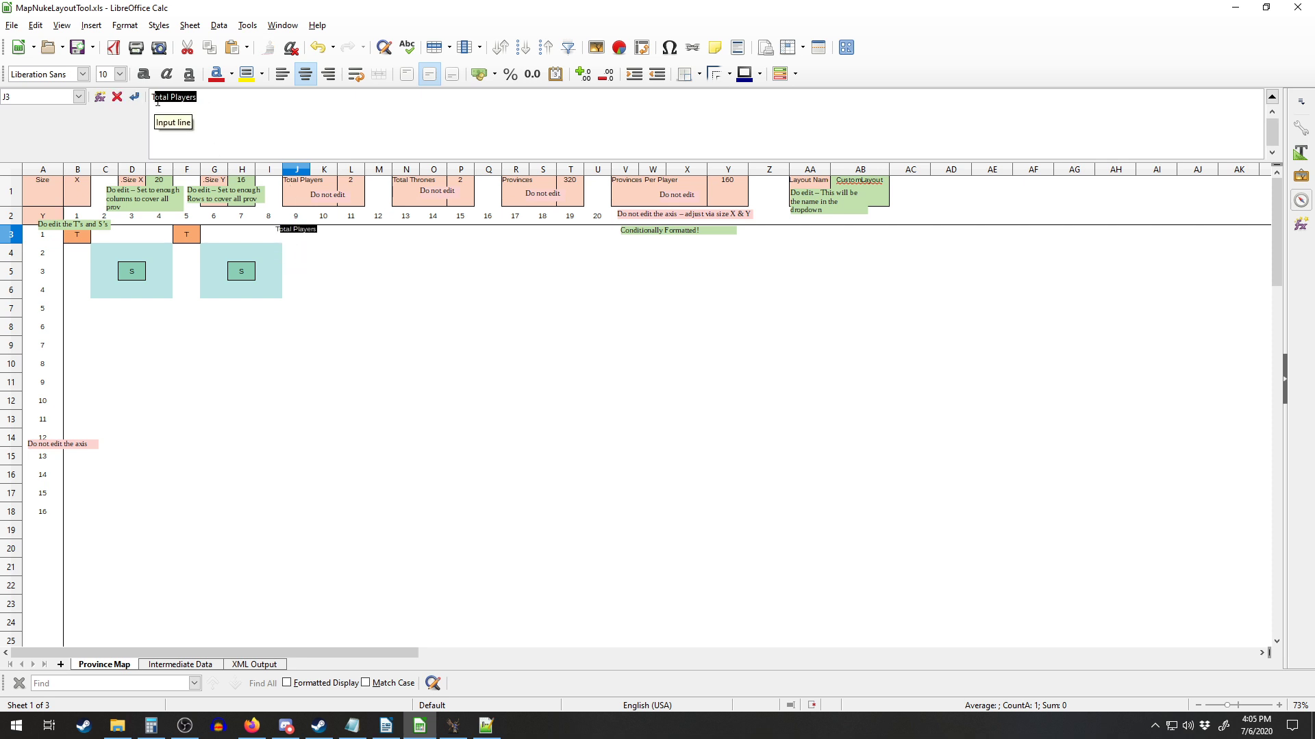
{"action": "key", "text": "Delete"}
{"action": "key", "text": "Return"}
Place the third S start in L5, bringing players and thrones to 3
{"action": "left_click", "coordinate": [336, 271]}
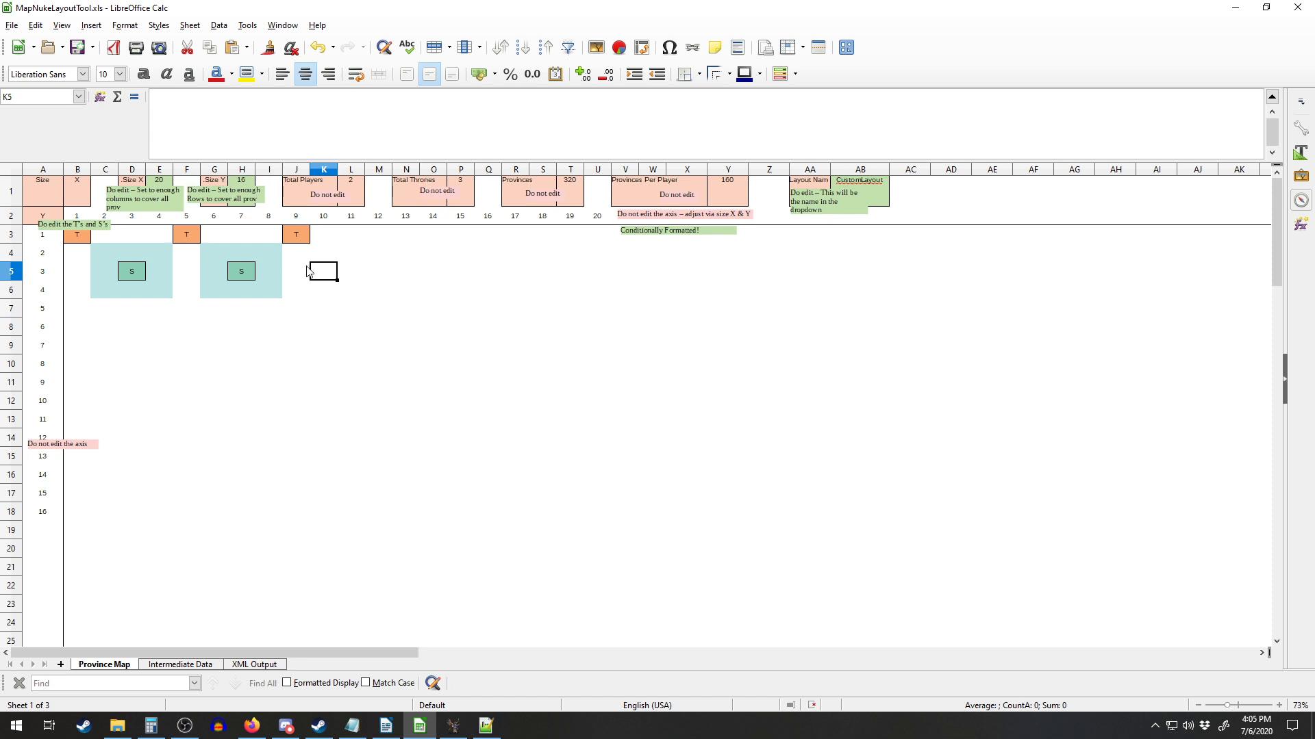
{"action": "left_click", "coordinate": [355, 272]}
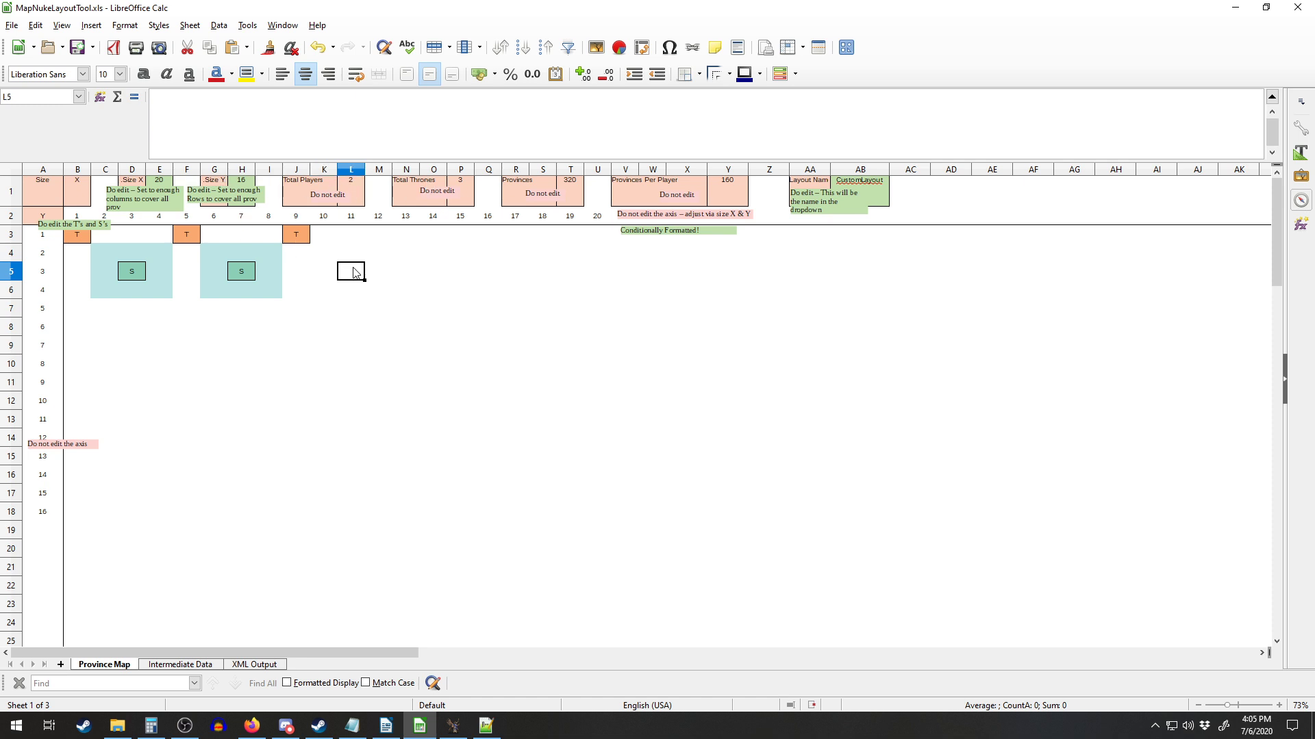
{"action": "type", "text": "S"}
{"action": "left_click", "coordinate": [380, 345]}
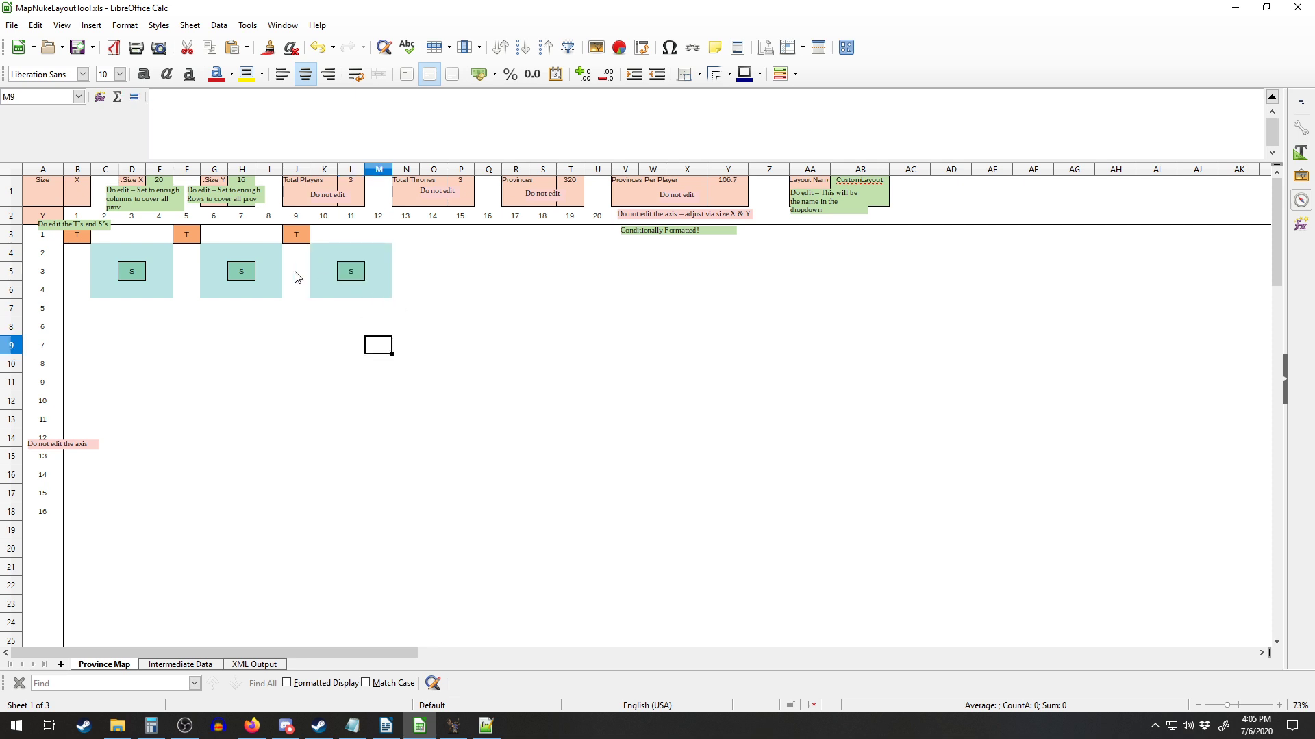
{"action": "left_click", "coordinate": [189, 323]}
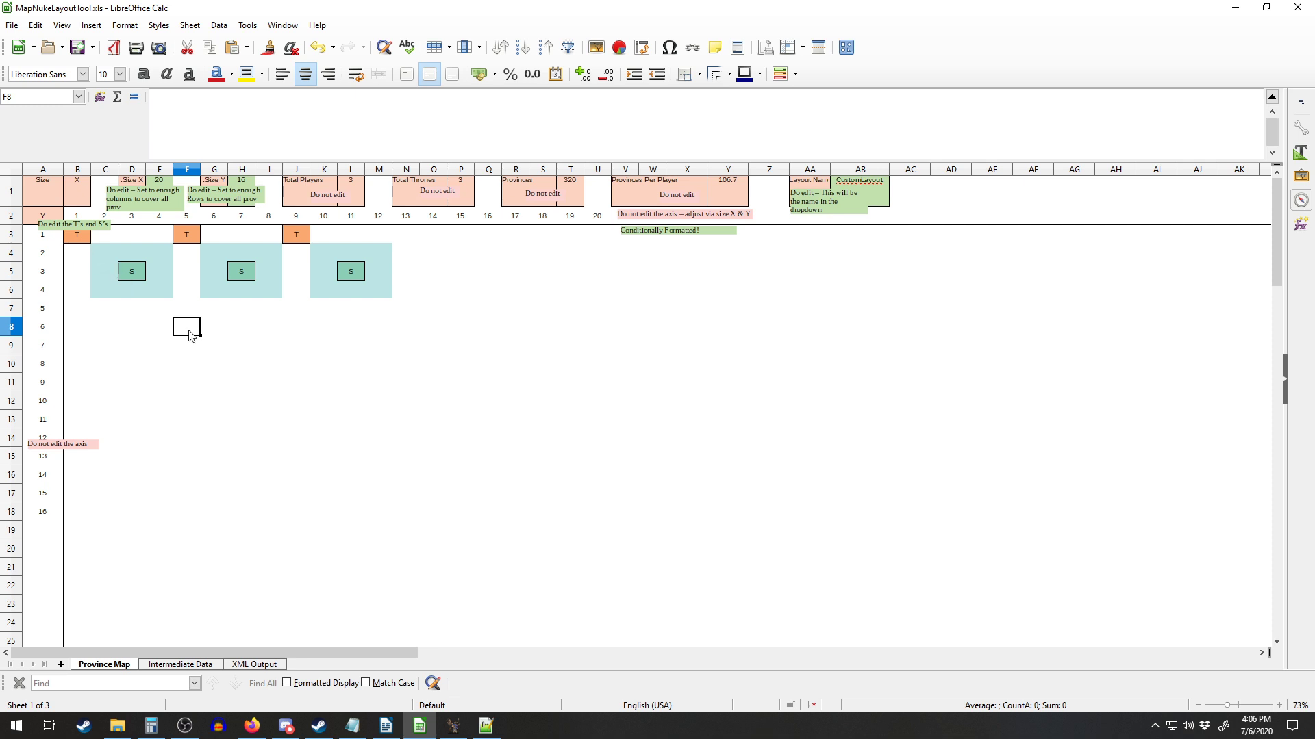
Move the F8 start to F9 and add another S start in J9
{"action": "type", "text": "S"}
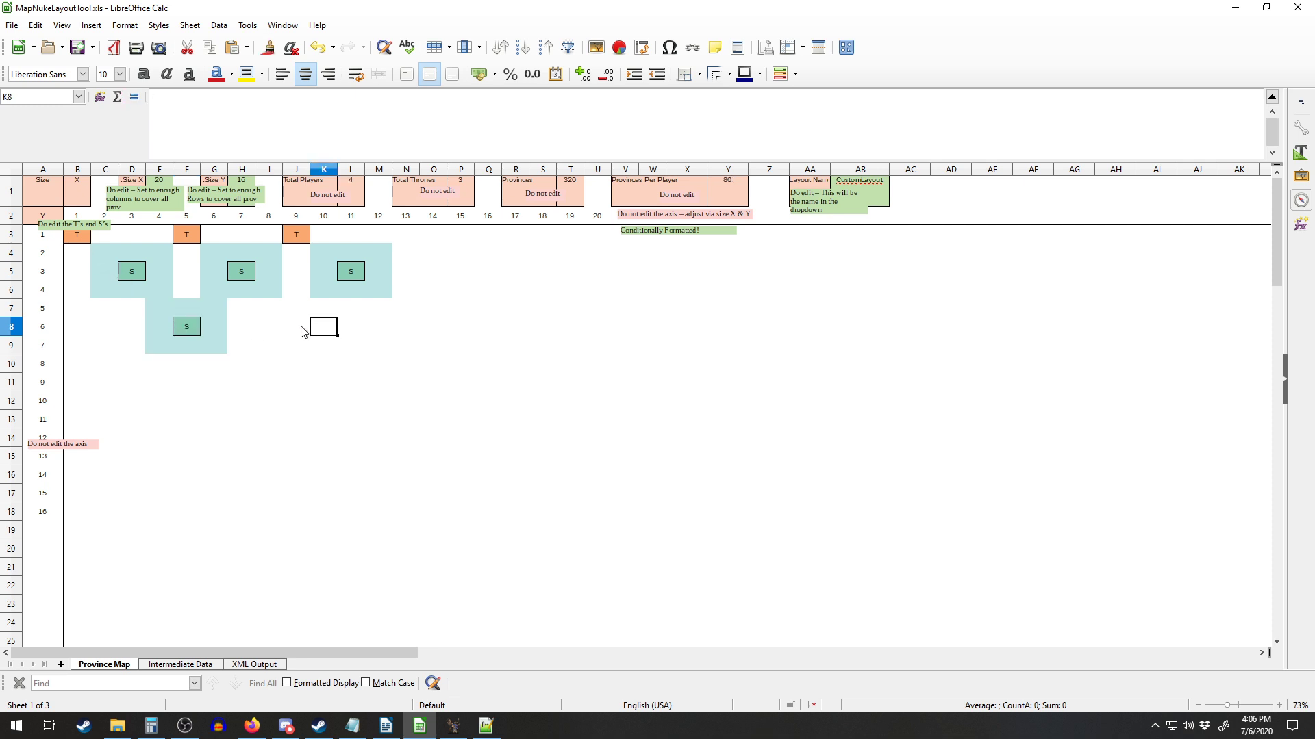
{"action": "left_click", "coordinate": [301, 328]}
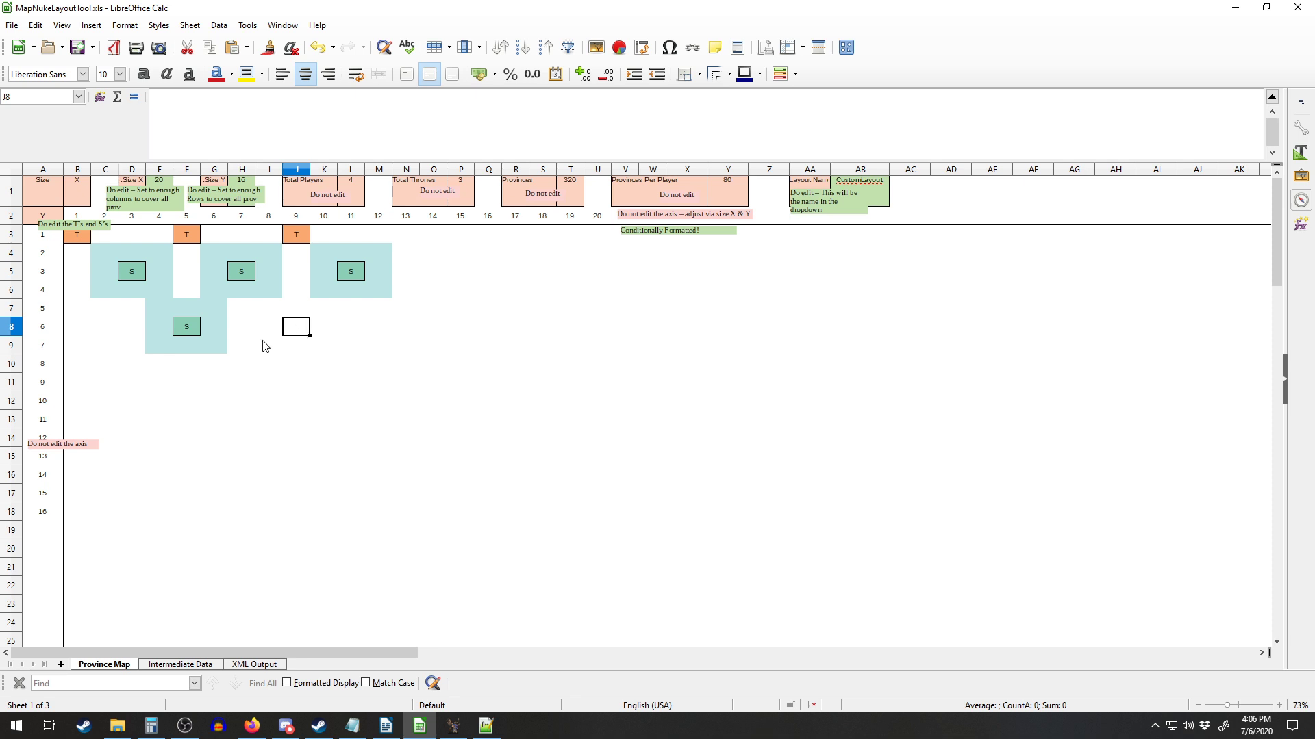
{"action": "left_click", "coordinate": [166, 290]}
{"action": "left_click", "coordinate": [158, 313]}
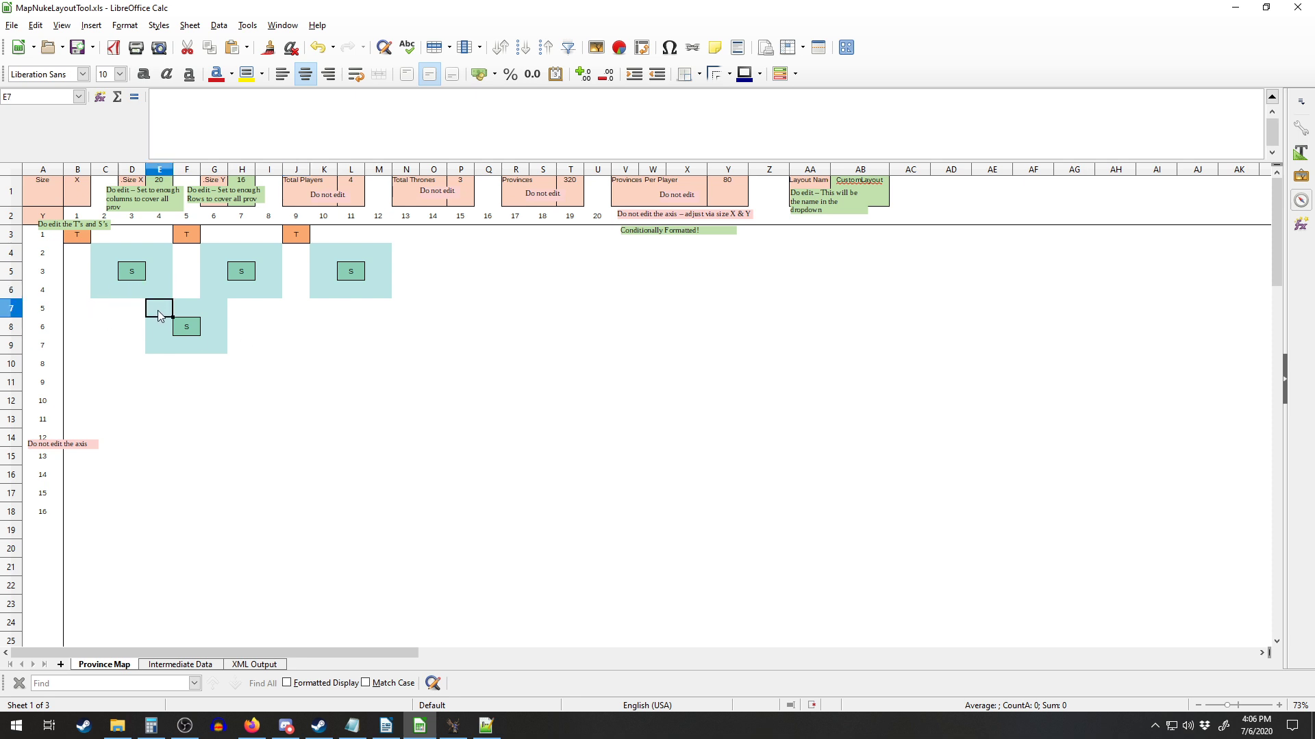
{"action": "left_click", "coordinate": [196, 332]}
{"action": "key", "text": "Delete"}
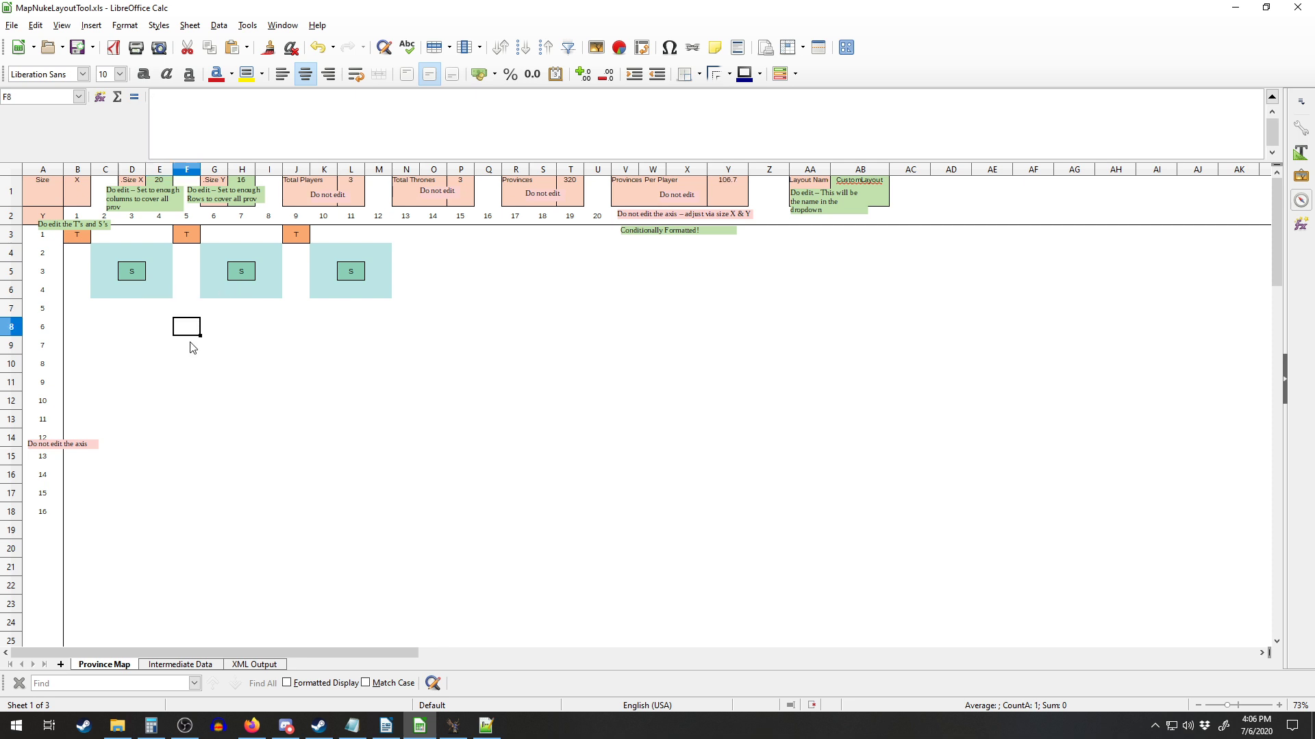
{"action": "left_click", "coordinate": [187, 343]}
{"action": "type", "text": "S"}
{"action": "left_click", "coordinate": [294, 342]}
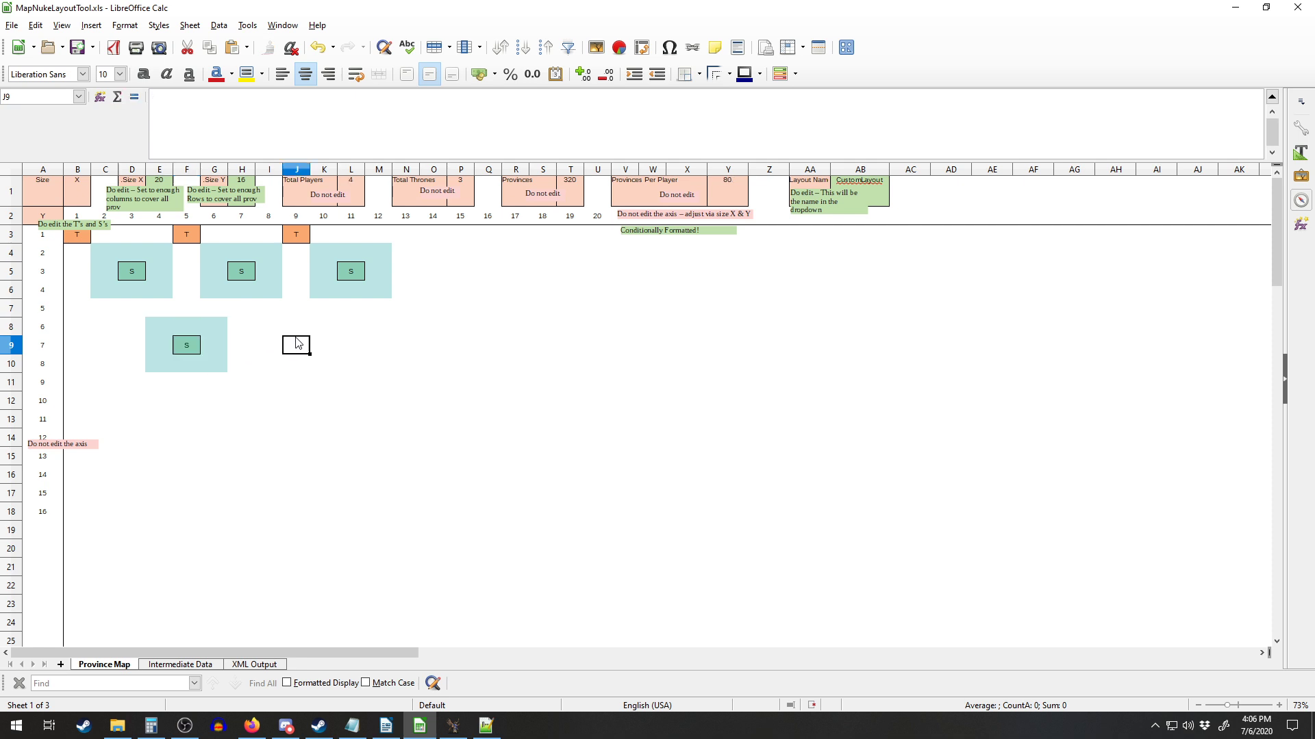
{"action": "type", "text": "S"}
{"action": "left_click", "coordinate": [286, 429]}
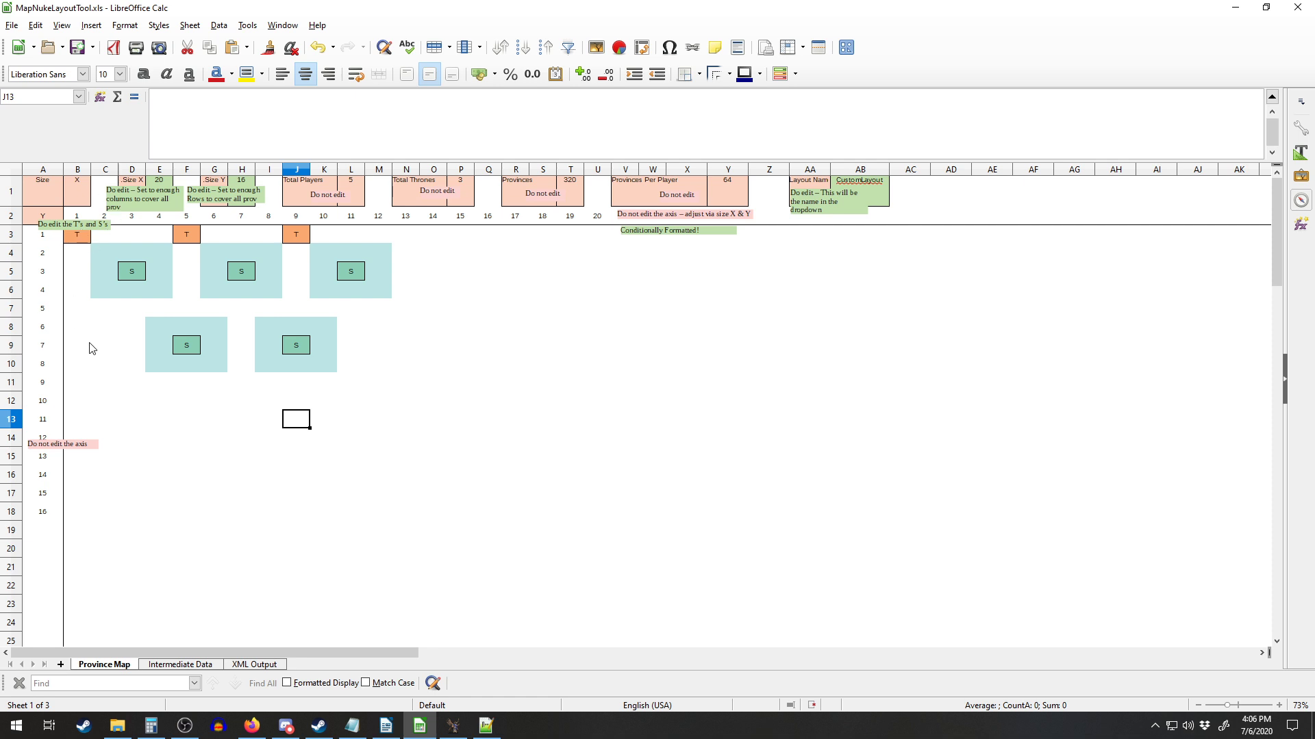
Add S starts in D13, H13 and L13
{"action": "left_click", "coordinate": [131, 407]}
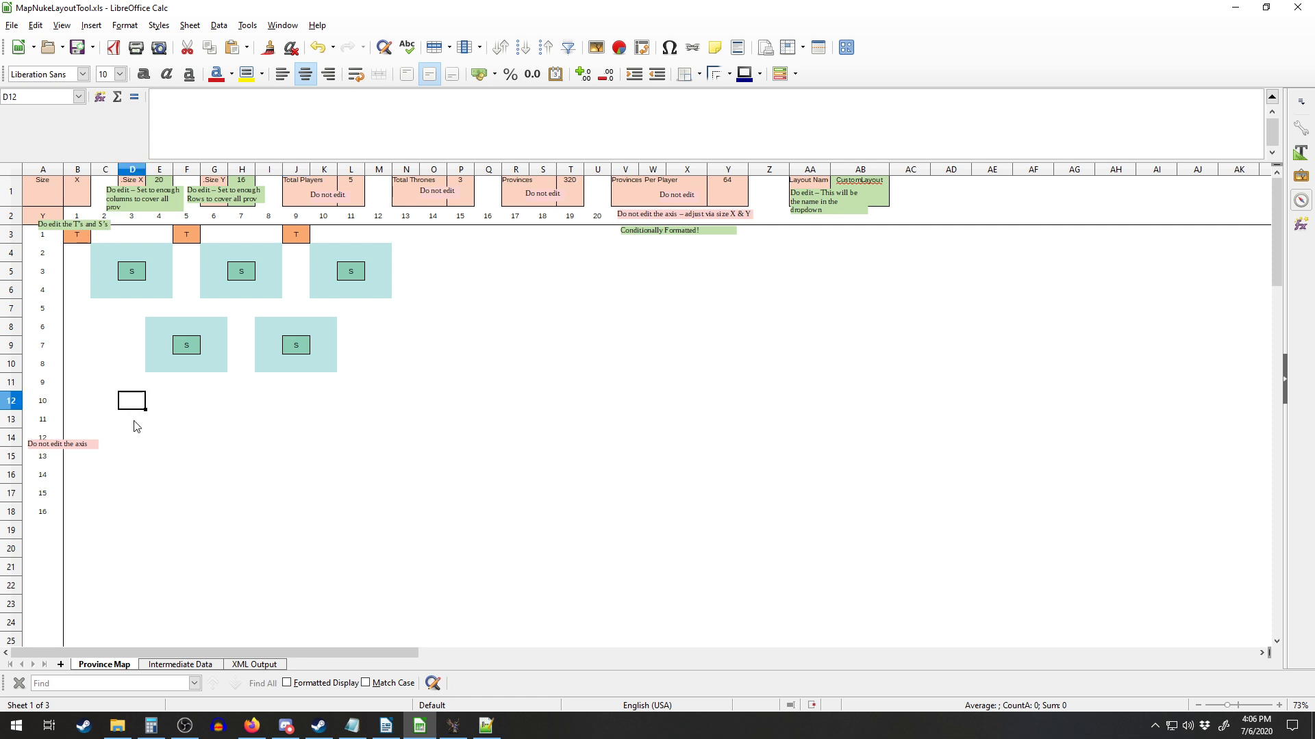
{"action": "left_click", "coordinate": [132, 421]}
{"action": "type", "text": "S"}
{"action": "left_click", "coordinate": [255, 418]}
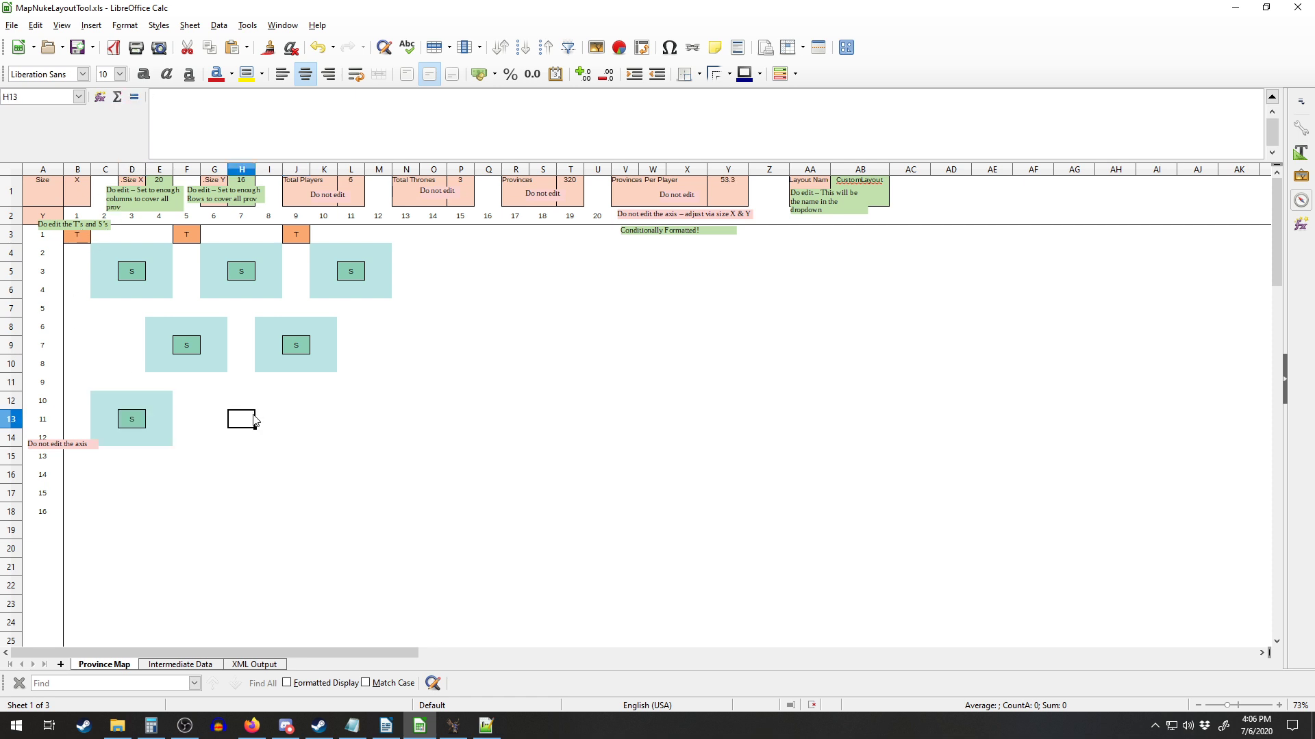
{"action": "type", "text": "S"}
{"action": "left_click", "coordinate": [361, 419]}
{"action": "type", "text": "S"}
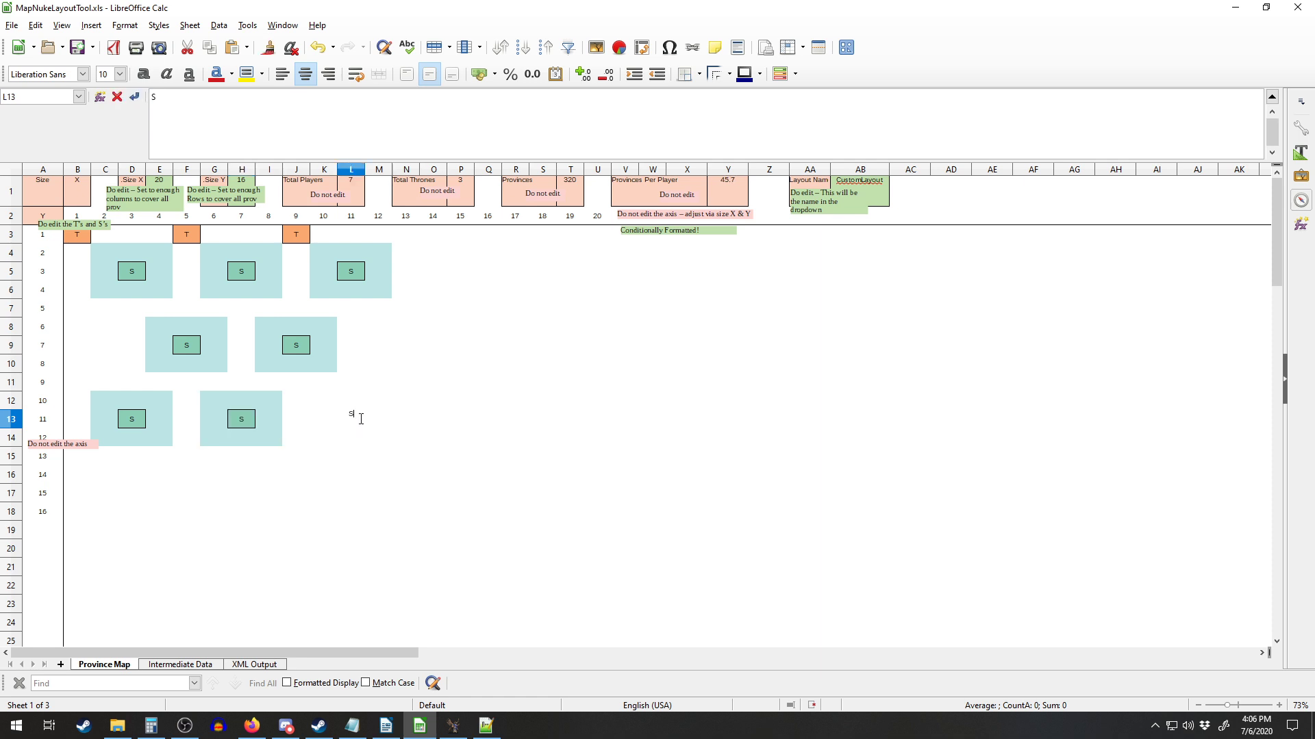
{"action": "left_click", "coordinate": [319, 514]}
Add T thrones in D7, H7, B11, F11 and J11
{"action": "left_click", "coordinate": [133, 308]}
{"action": "type", "text": "T"}
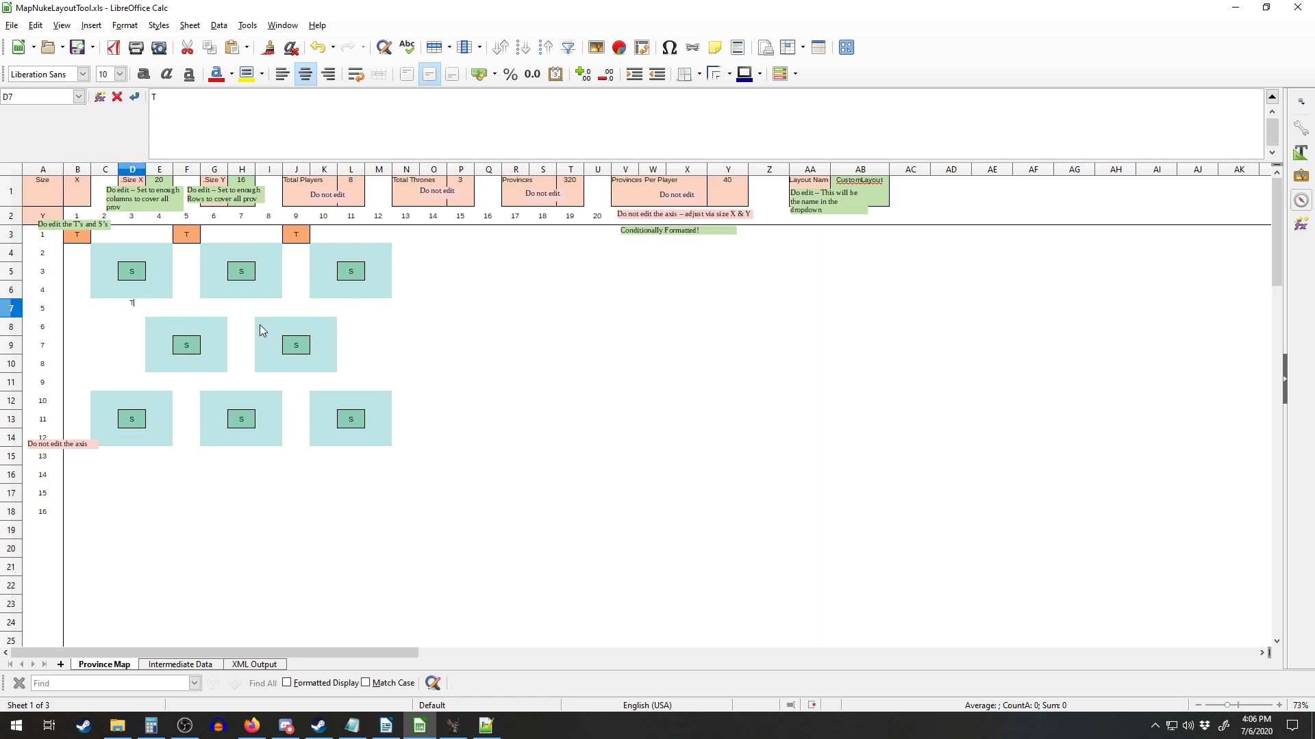
{"action": "left_click", "coordinate": [243, 308]}
{"action": "type", "text": "T"}
{"action": "left_click", "coordinate": [82, 388]}
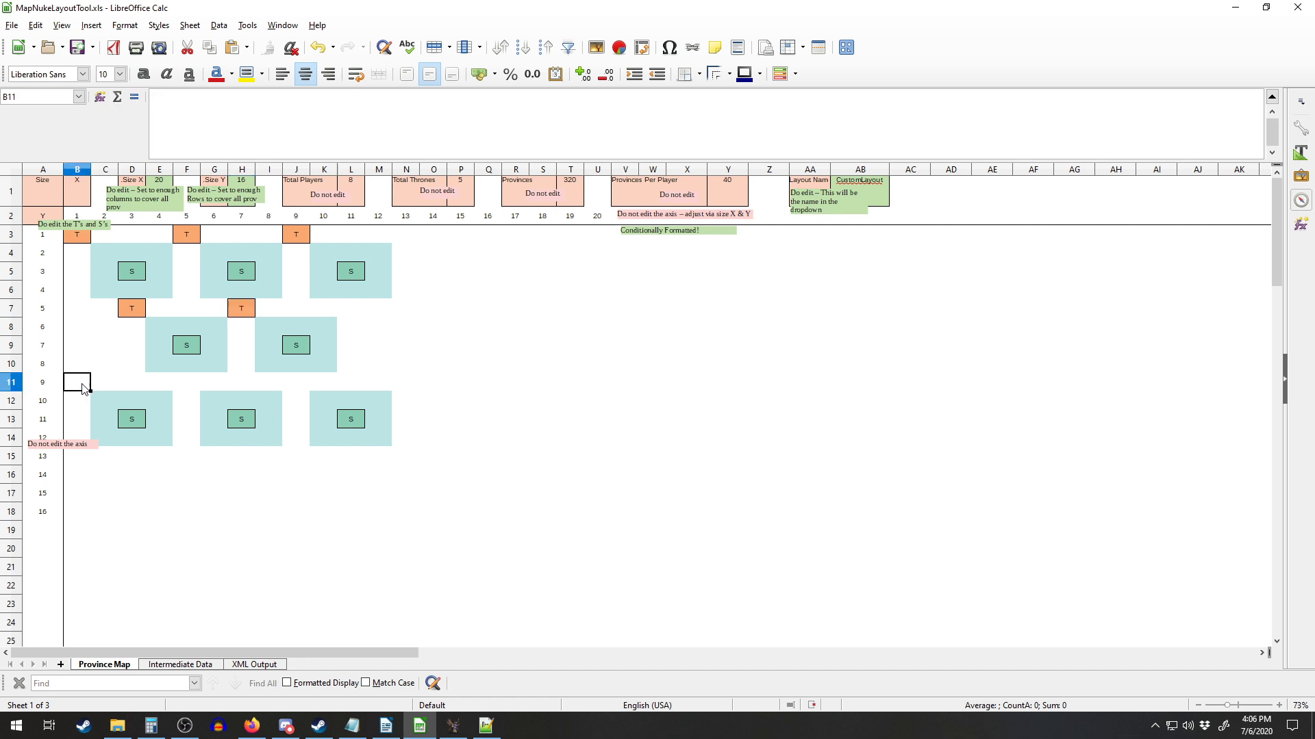
{"action": "type", "text": "T"}
{"action": "left_click", "coordinate": [199, 387]}
{"action": "type", "text": "T"}
{"action": "left_click", "coordinate": [306, 396]}
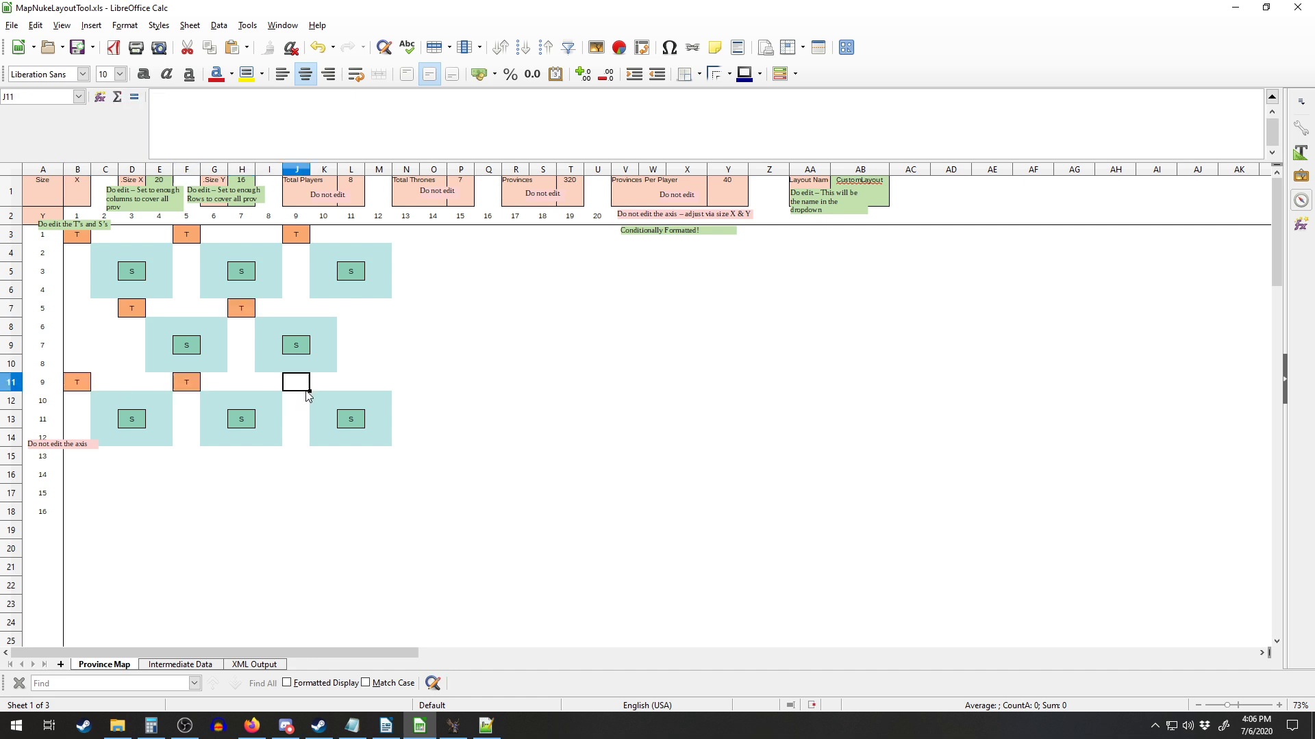
{"action": "type", "text": "T"}
{"action": "left_click", "coordinate": [300, 480]}
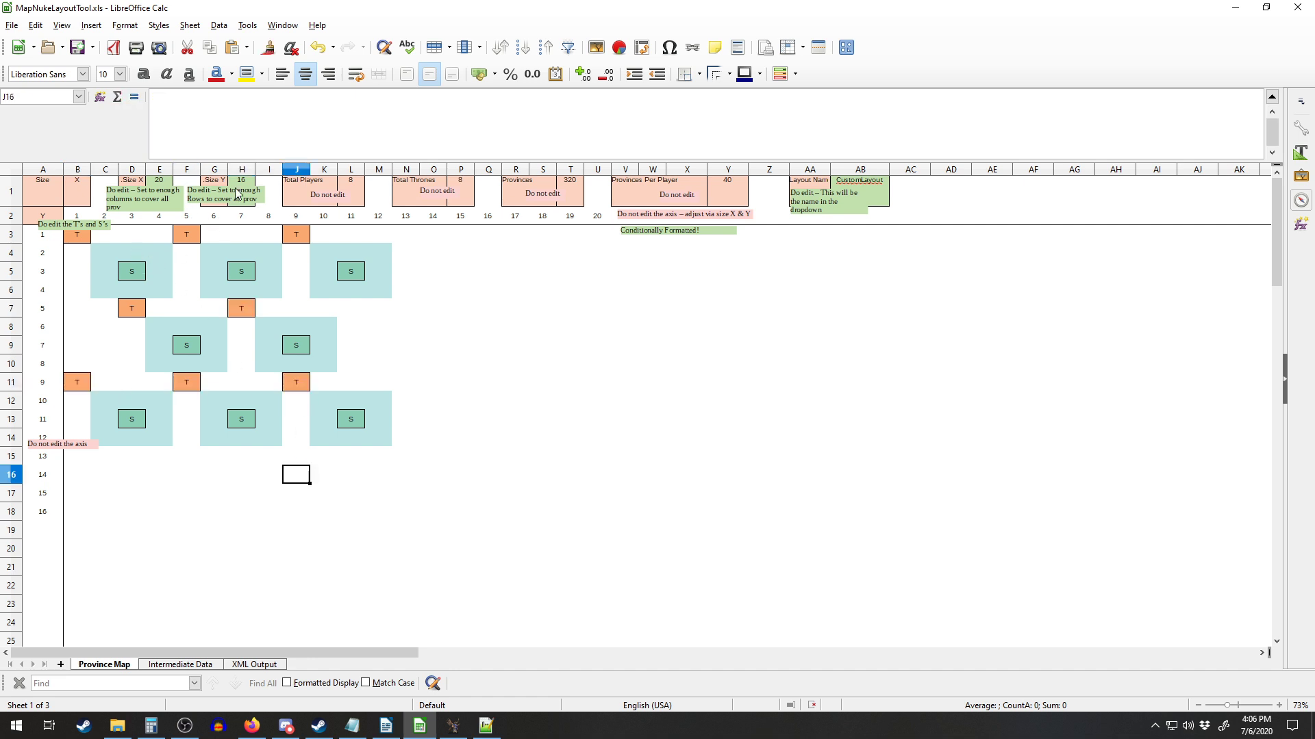
Add S starts in F17 and J17 and T thrones in D15 and H15
{"action": "left_click", "coordinate": [191, 493]}
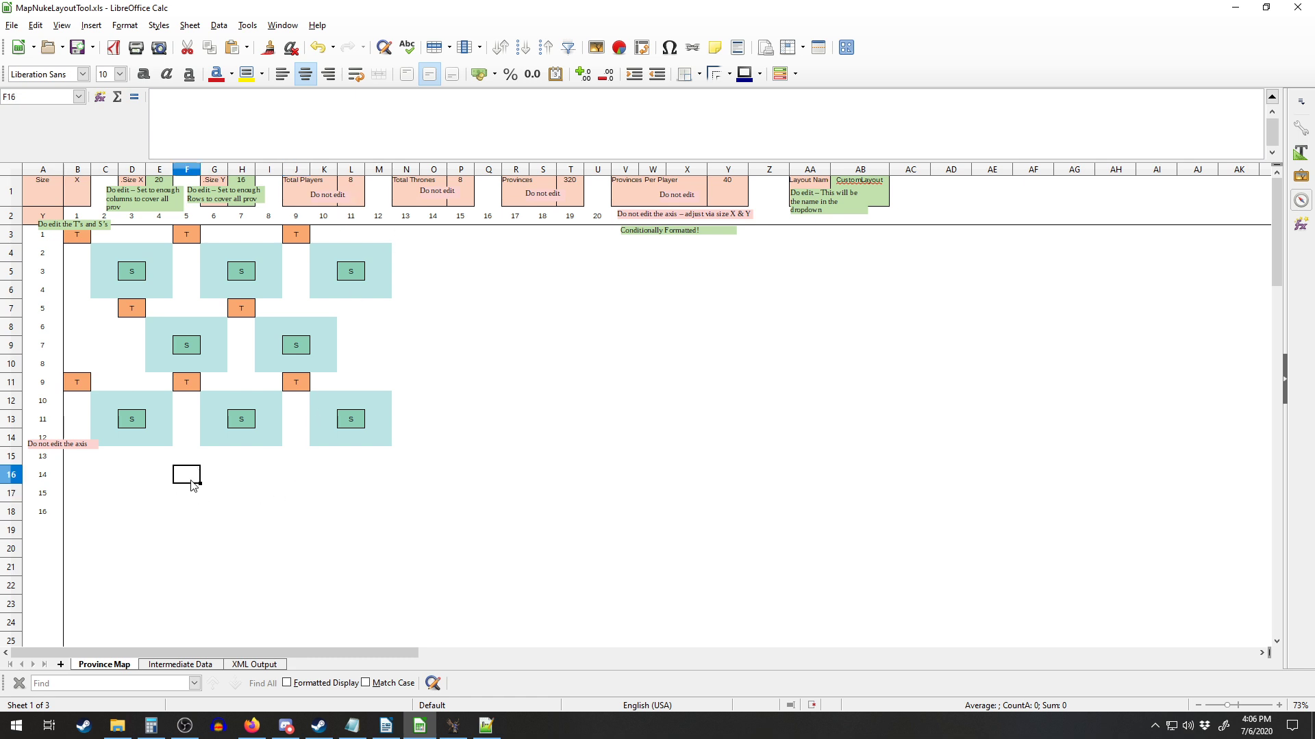
{"action": "type", "text": "S"}
{"action": "left_click", "coordinate": [301, 495]}
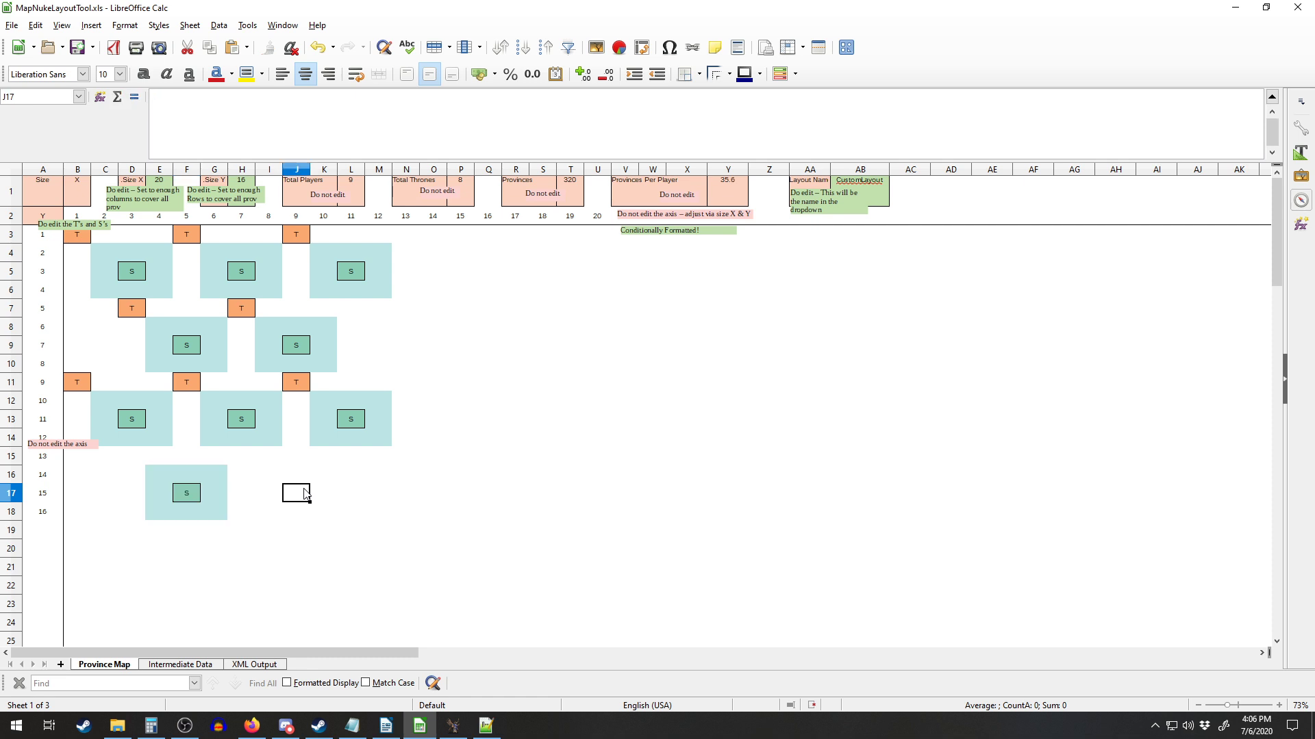
{"action": "type", "text": "S"}
{"action": "left_click", "coordinate": [431, 531]}
{"action": "left_click", "coordinate": [120, 457]}
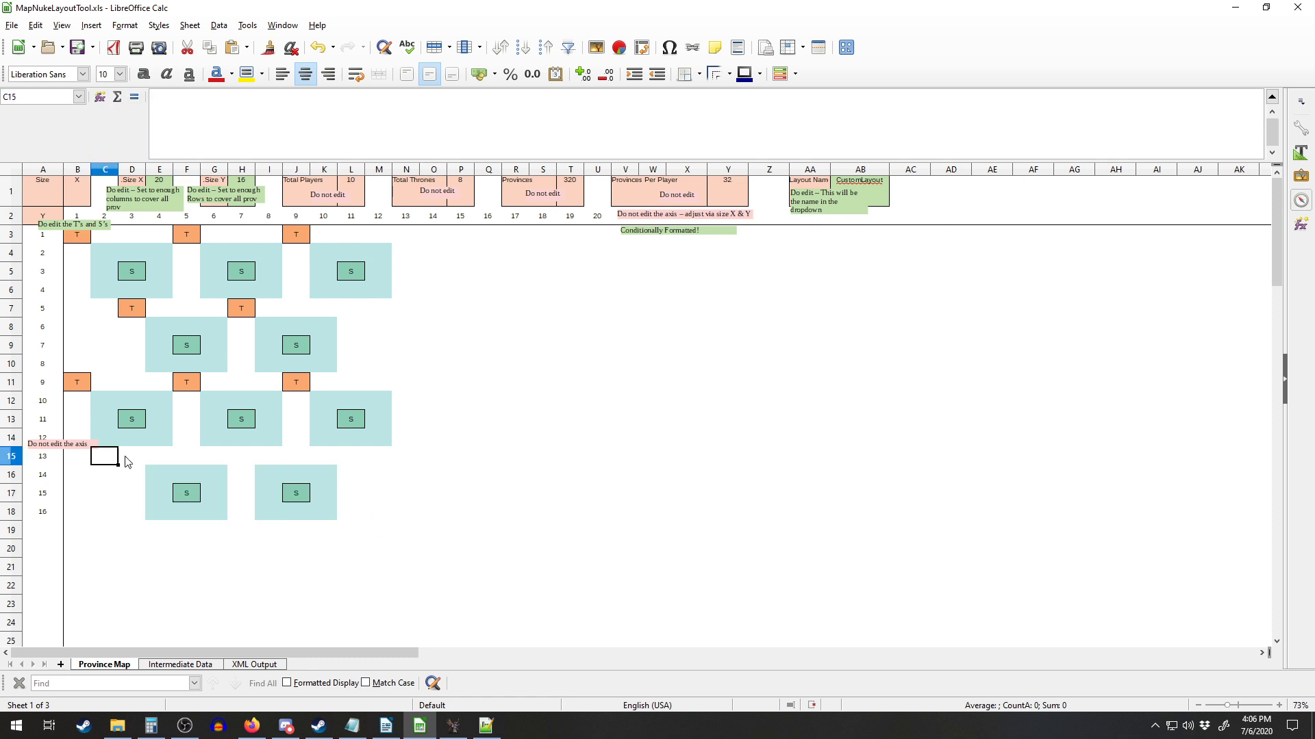
{"action": "type", "text": "T"}
{"action": "left_click", "coordinate": [248, 459]}
{"action": "type", "text": "T"}
{"action": "left_click", "coordinate": [497, 553]}
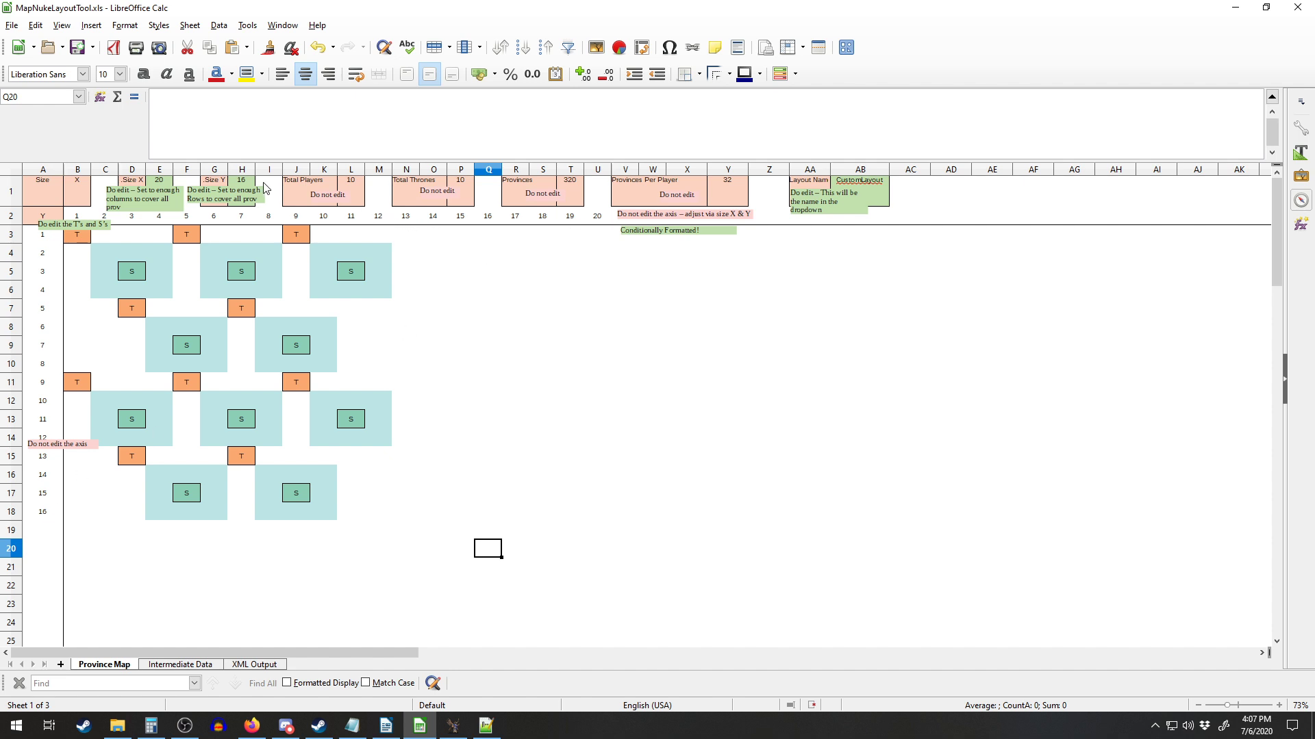
Change Size X in E1 from 20 to 12, cutting provinces to 192
{"action": "left_click", "coordinate": [163, 186]}
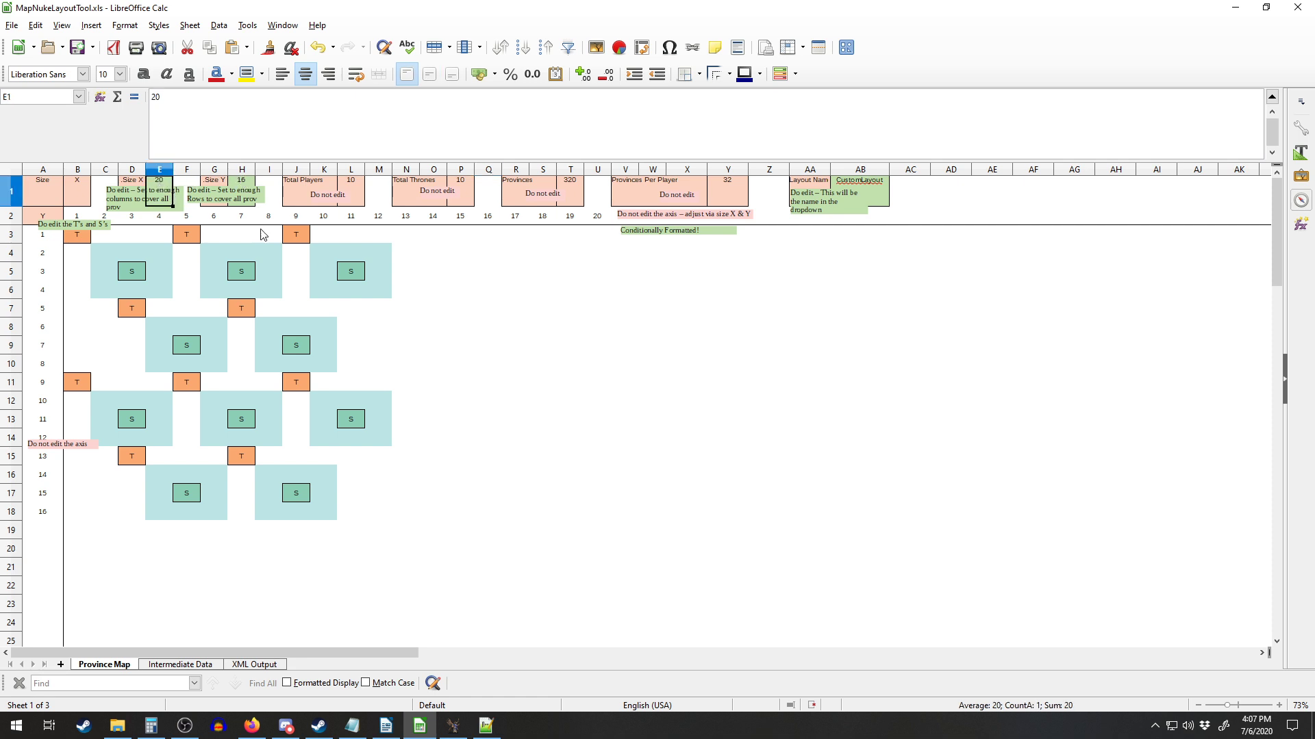
{"action": "type", "text": "12"}
{"action": "left_click", "coordinate": [472, 380]}
{"action": "left_click", "coordinate": [509, 387]}
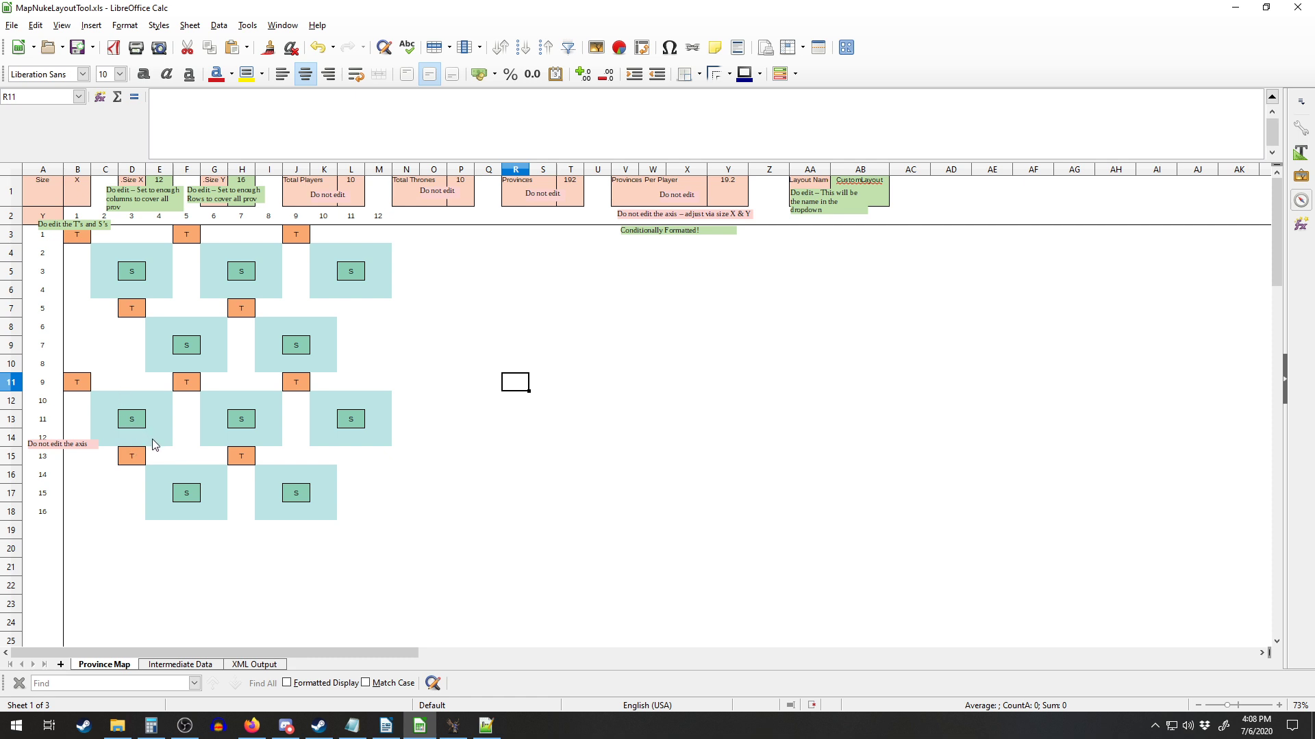
{"action": "left_click", "coordinate": [102, 397]}
{"action": "left_click", "coordinate": [155, 402]}
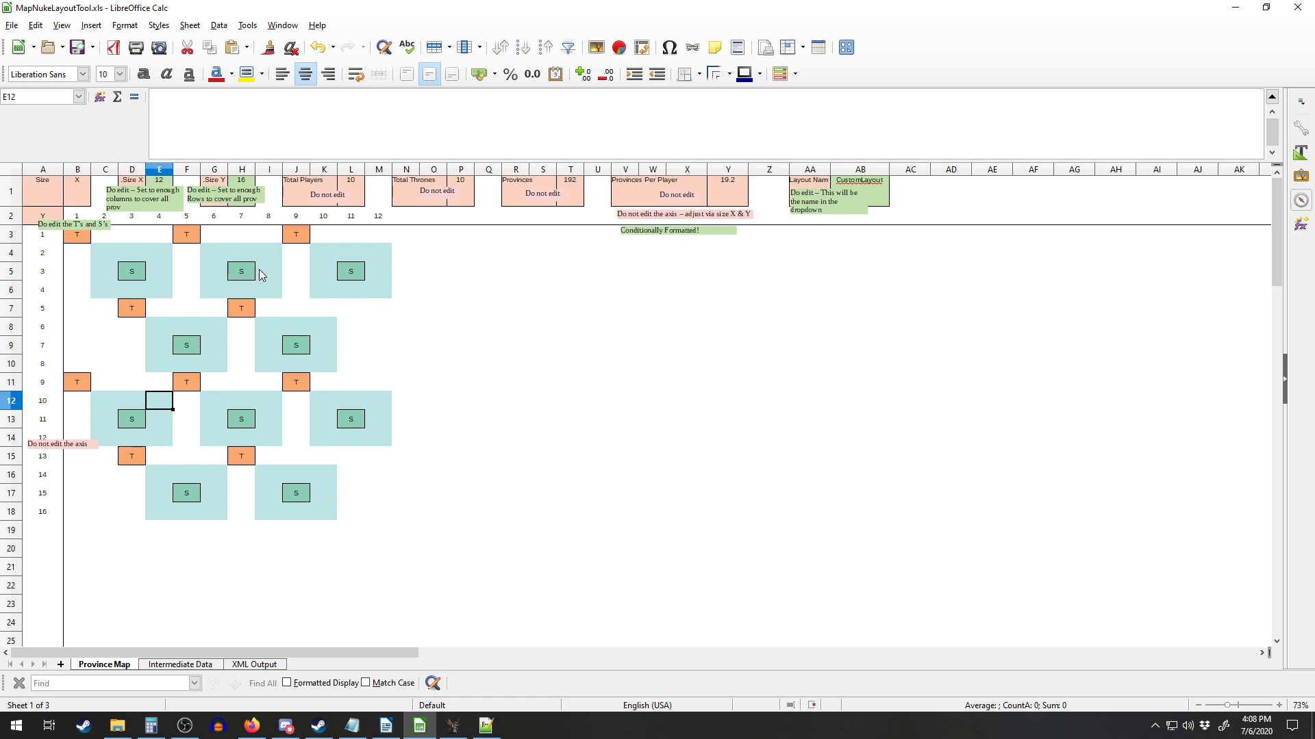
{"action": "left_click", "coordinate": [421, 327]}
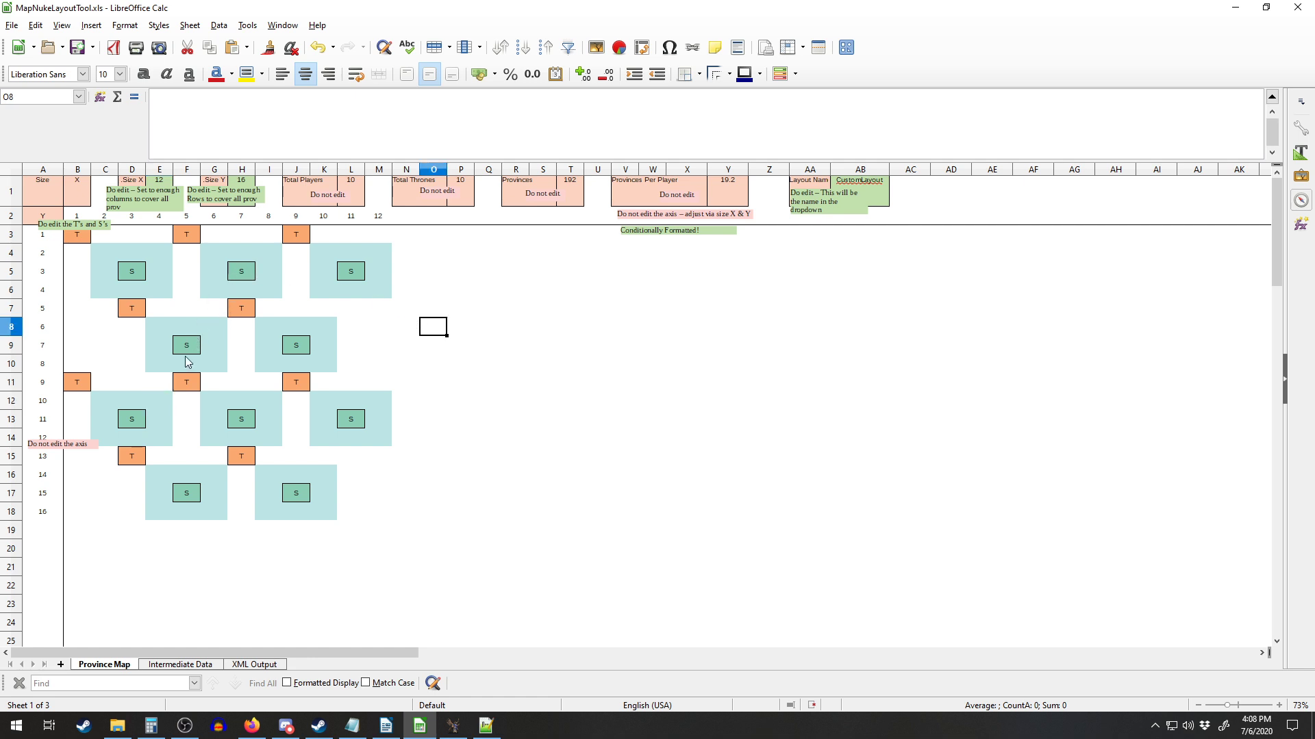
{"action": "left_click", "coordinate": [383, 362]}
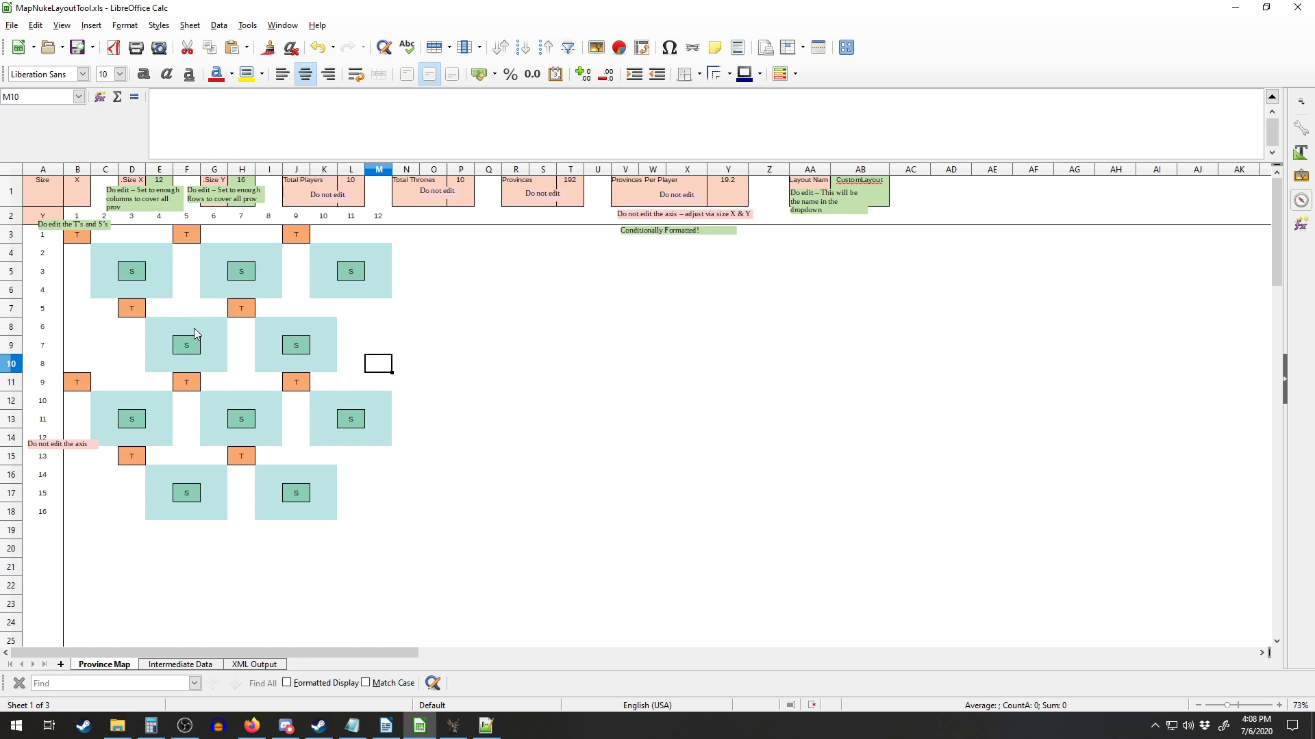
{"action": "left_click", "coordinate": [414, 369]}
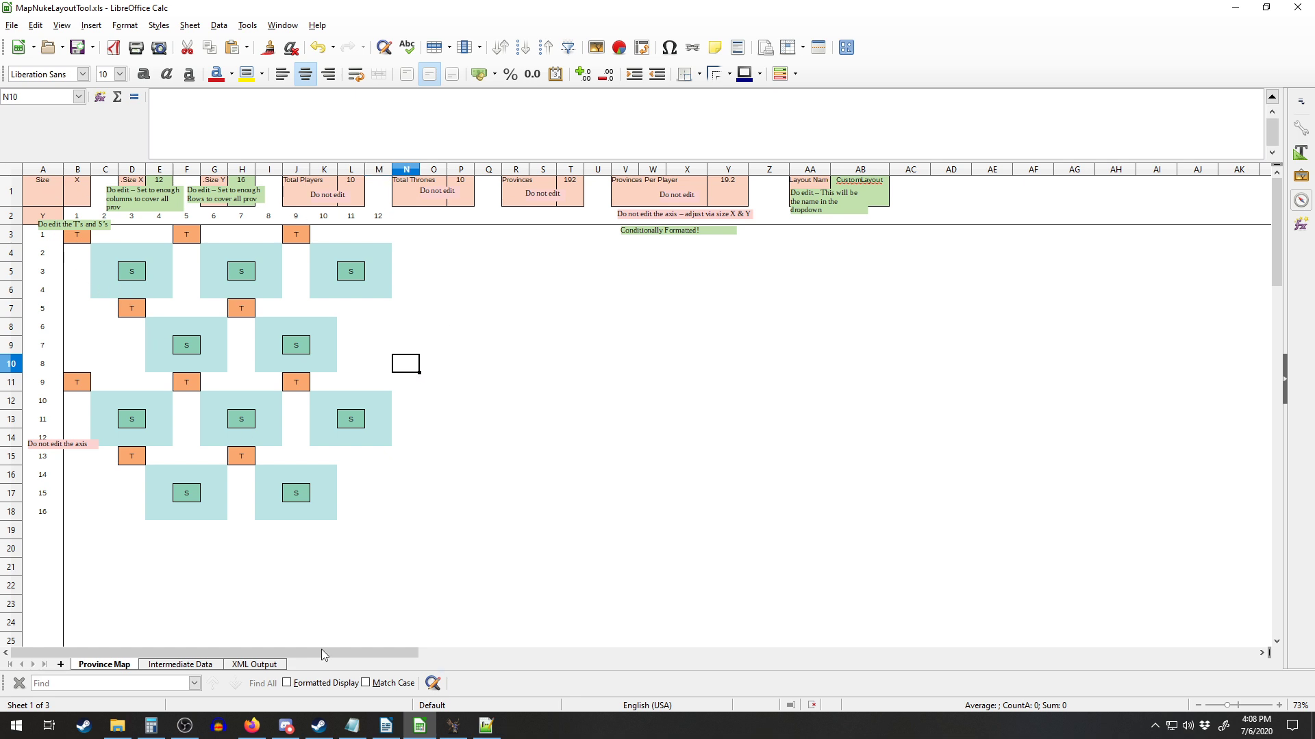
Inspect the computed entry columns on the Intermediate Data sheet
{"action": "left_click", "coordinate": [202, 668]}
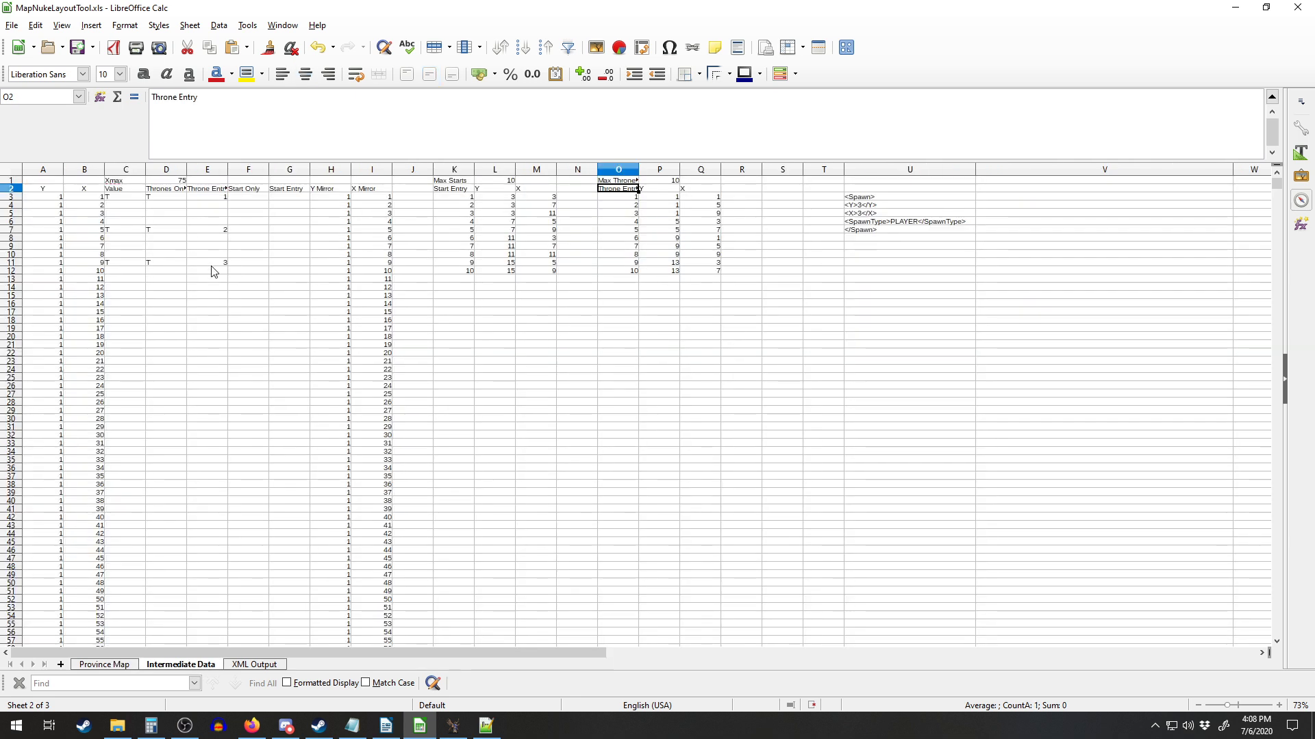
{"action": "left_click_drag", "start_coordinate": [214, 272], "coordinate": [390, 489]}
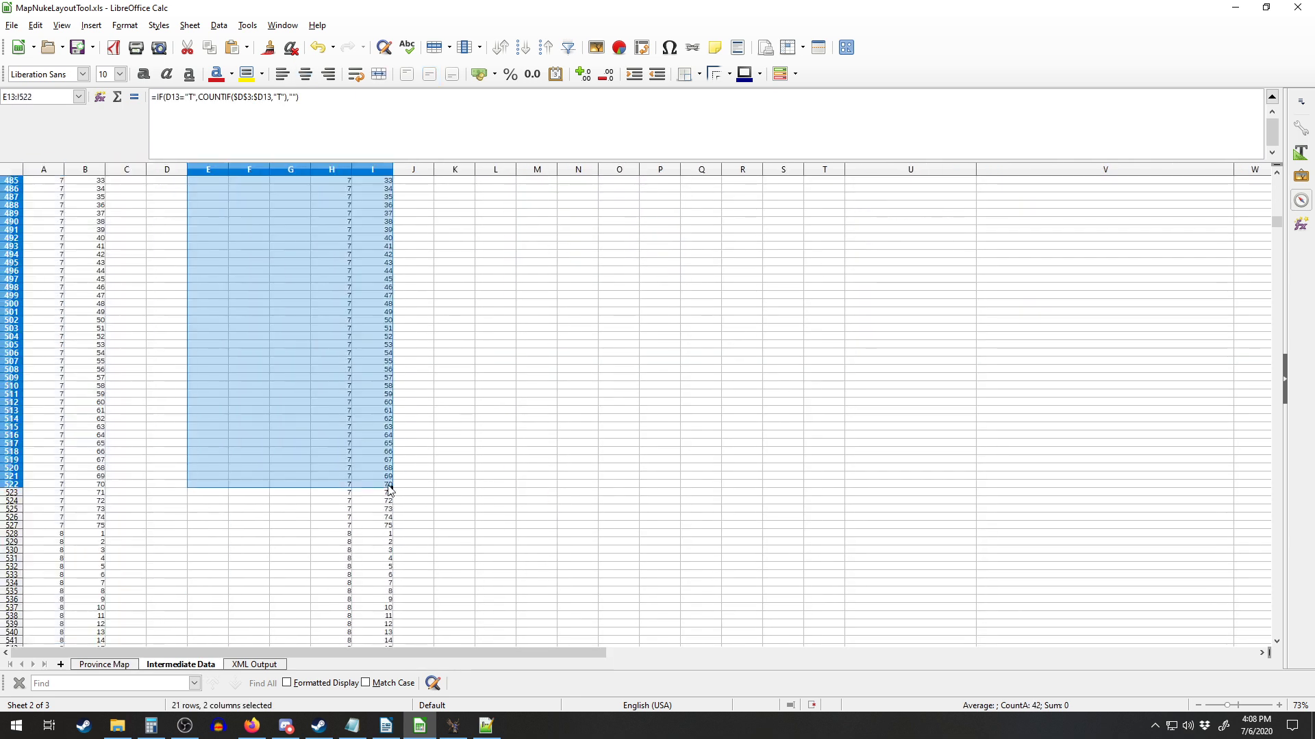
{"action": "left_click", "coordinate": [389, 472]}
Show the XML Output sheet and scroll left to the template in column A
{"action": "left_click", "coordinate": [254, 664]}
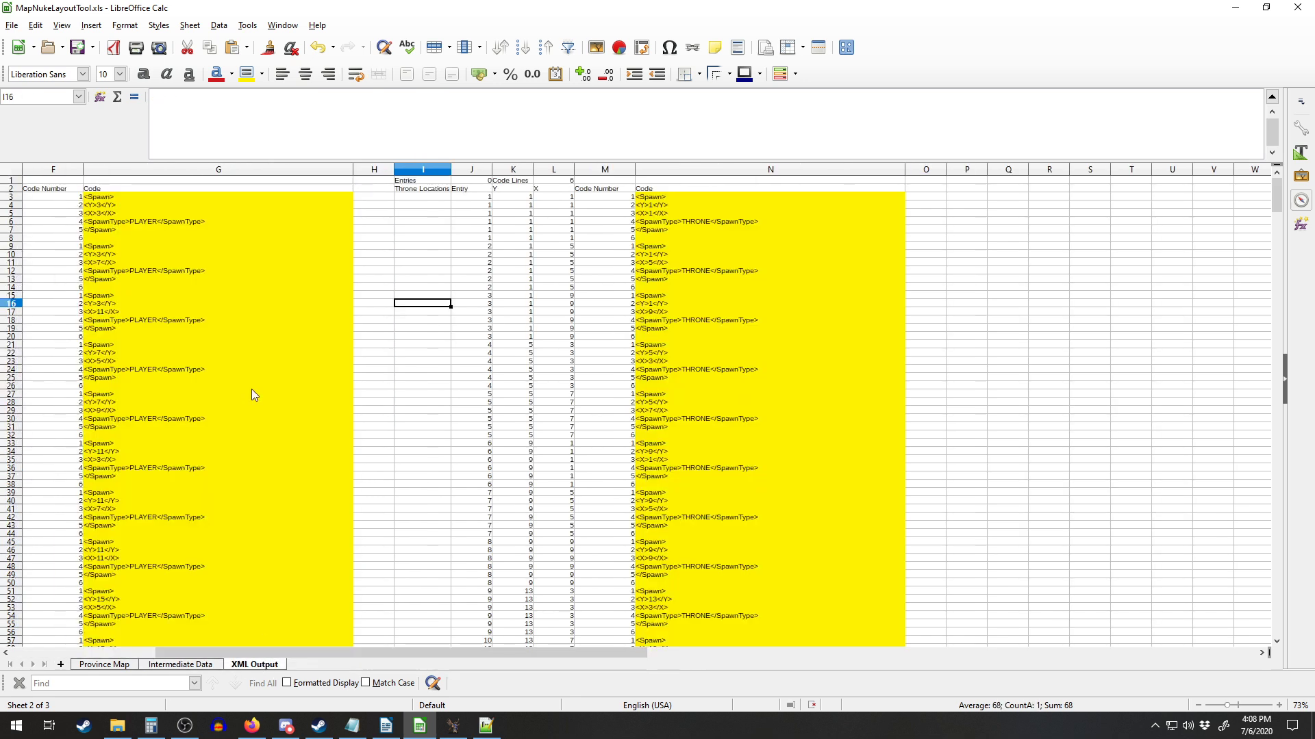
{"action": "left_click", "coordinate": [208, 345]}
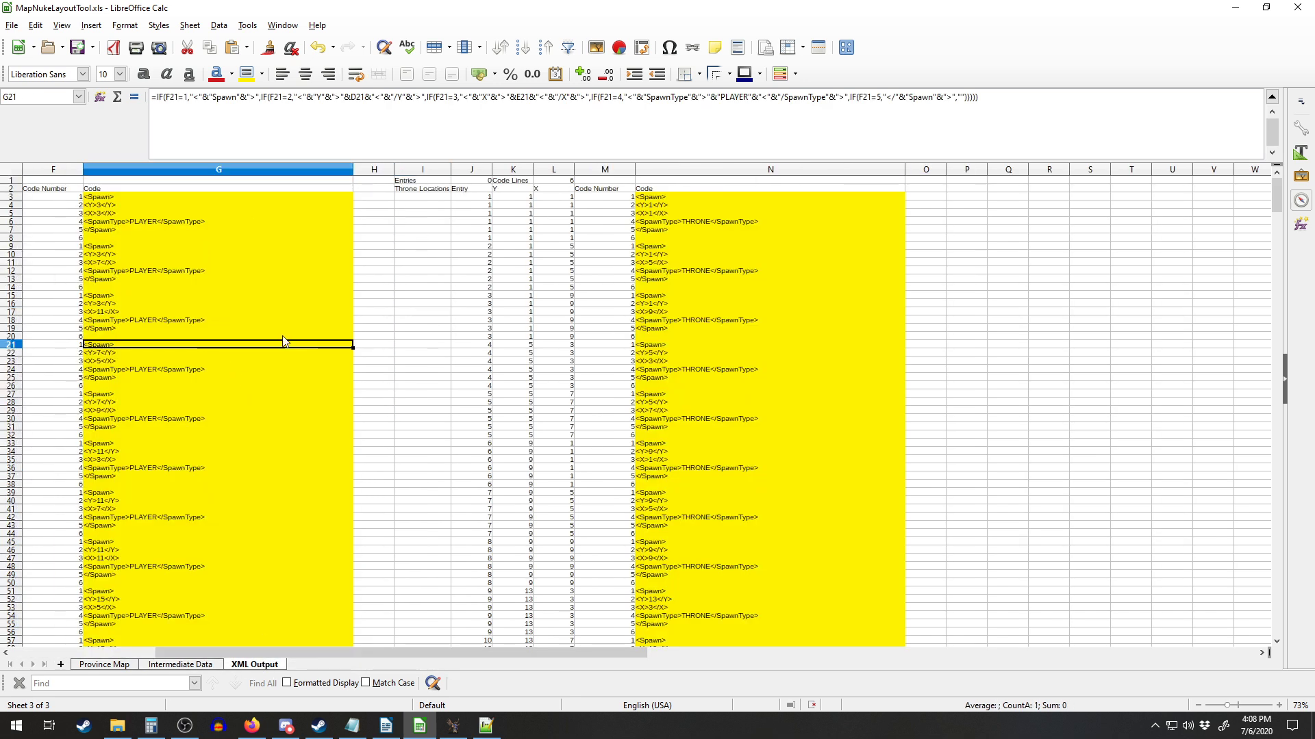
{"action": "left_click_drag", "start_coordinate": [394, 357], "coordinate": [15, 340]}
{"action": "left_click", "coordinate": [304, 445]}
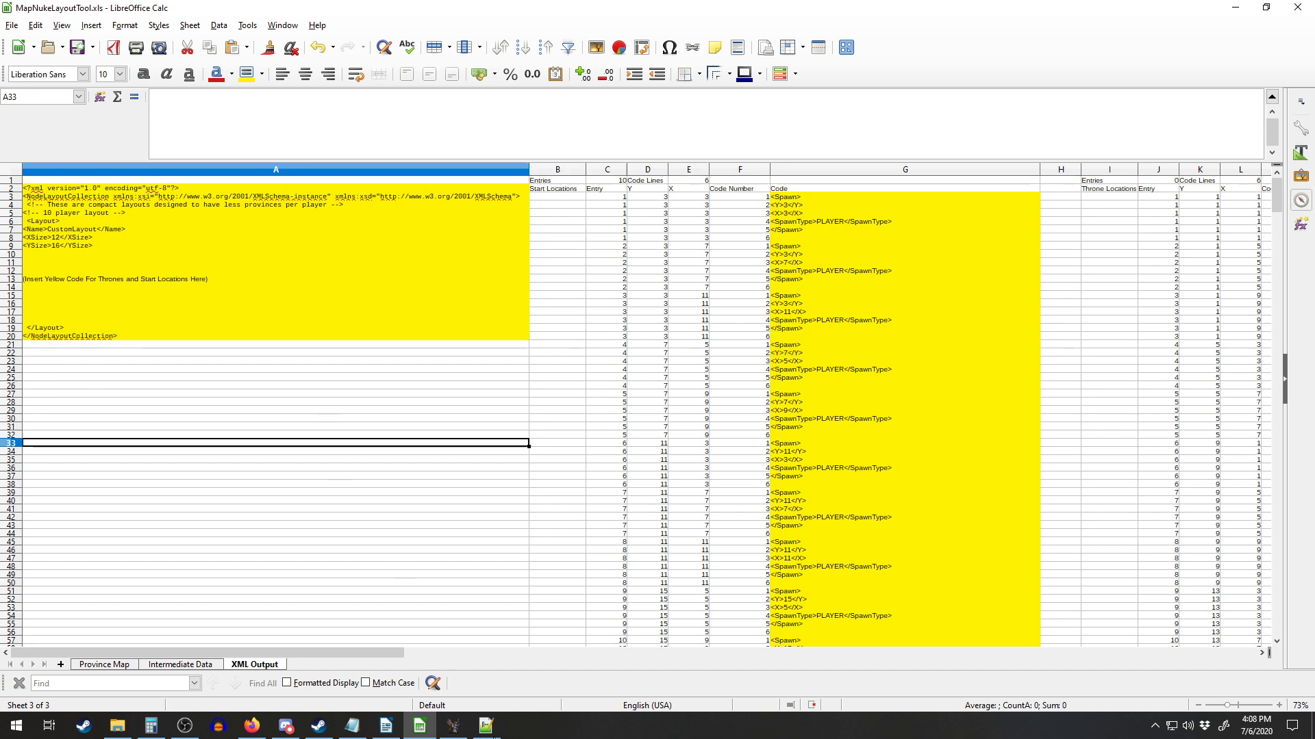
Open a blank new 1 document in Notepad++ and copy template cells A2:A20 from Calc
{"action": "left_click", "coordinate": [490, 733]}
{"action": "left_click", "coordinate": [21, 56]}
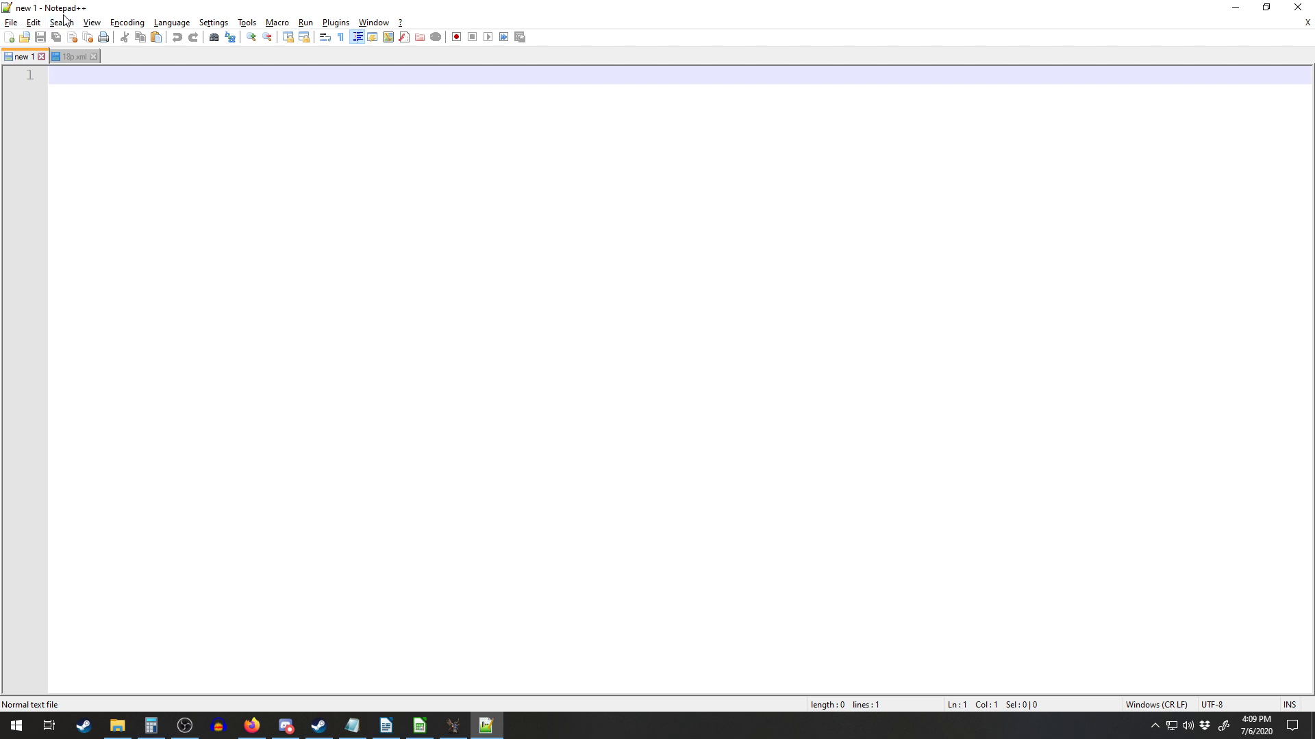
{"action": "left_click", "coordinate": [425, 734]}
{"action": "left_click", "coordinate": [183, 346]}
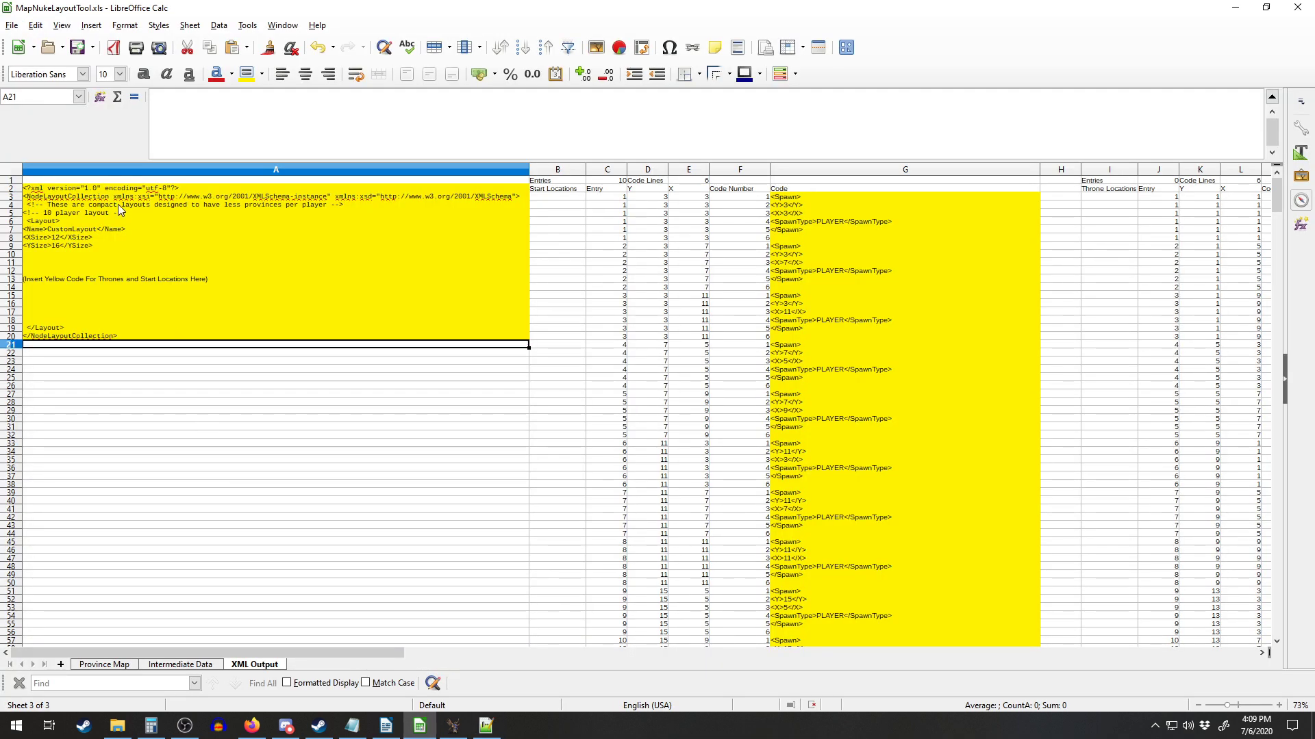
{"action": "left_click_drag", "start_coordinate": [109, 190], "coordinate": [143, 341]}
{"action": "key", "text": "ctrl+c"}
{"action": "left_click", "coordinate": [189, 434]}
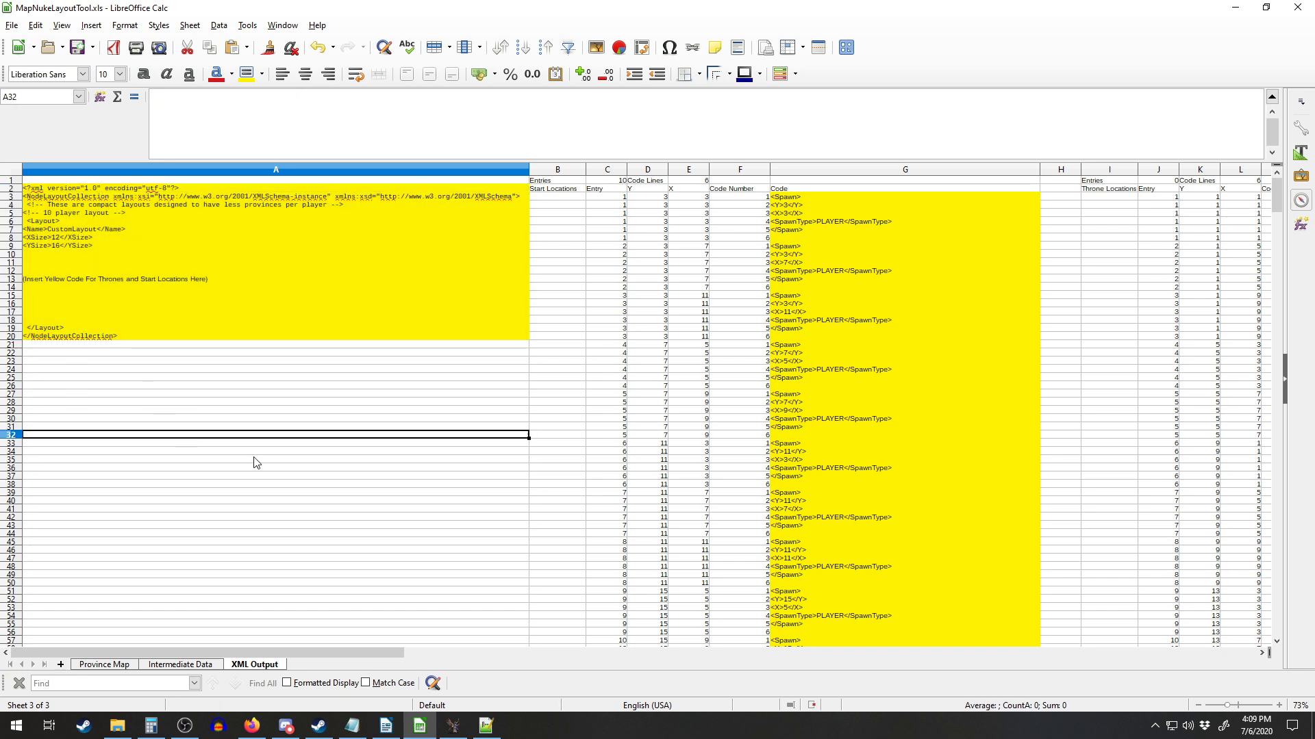
{"action": "left_click", "coordinate": [486, 727]}
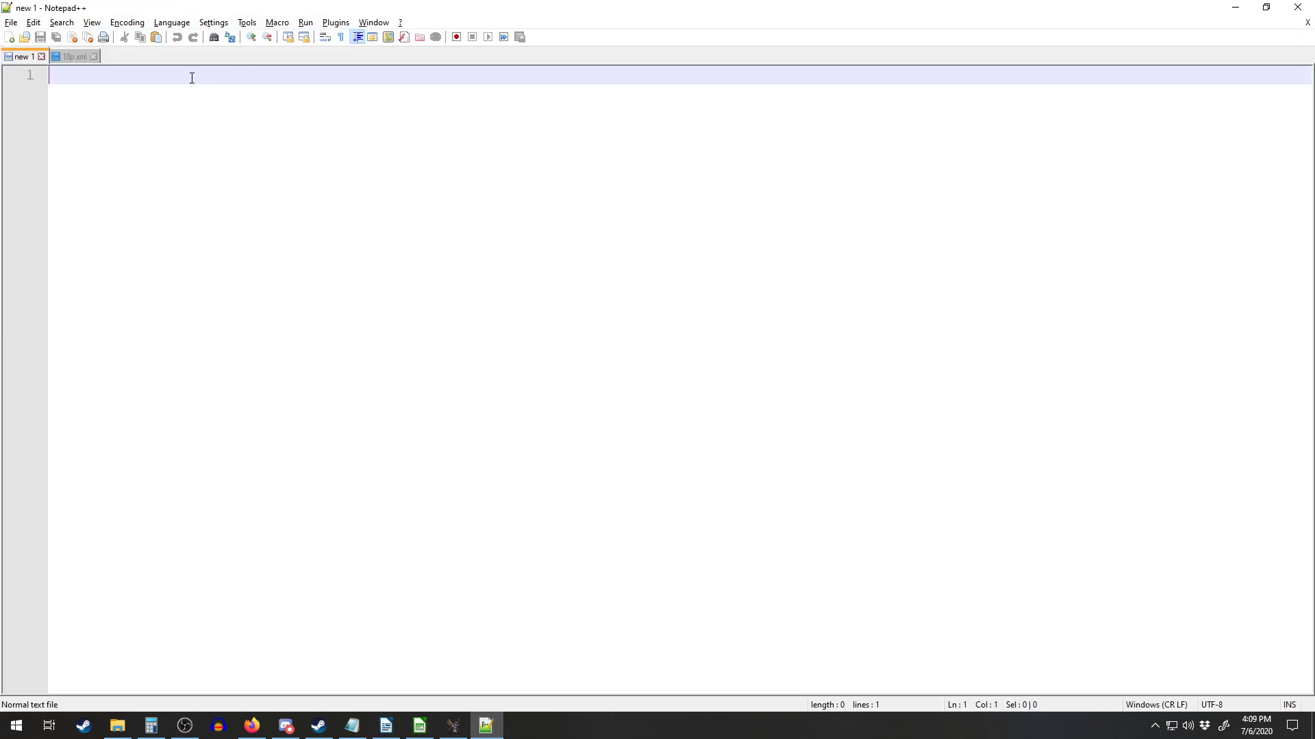
Paste the 19-line XML template into Notepad++, then return to Calc's Province Map sheet
{"action": "key", "text": "ctrl+v"}
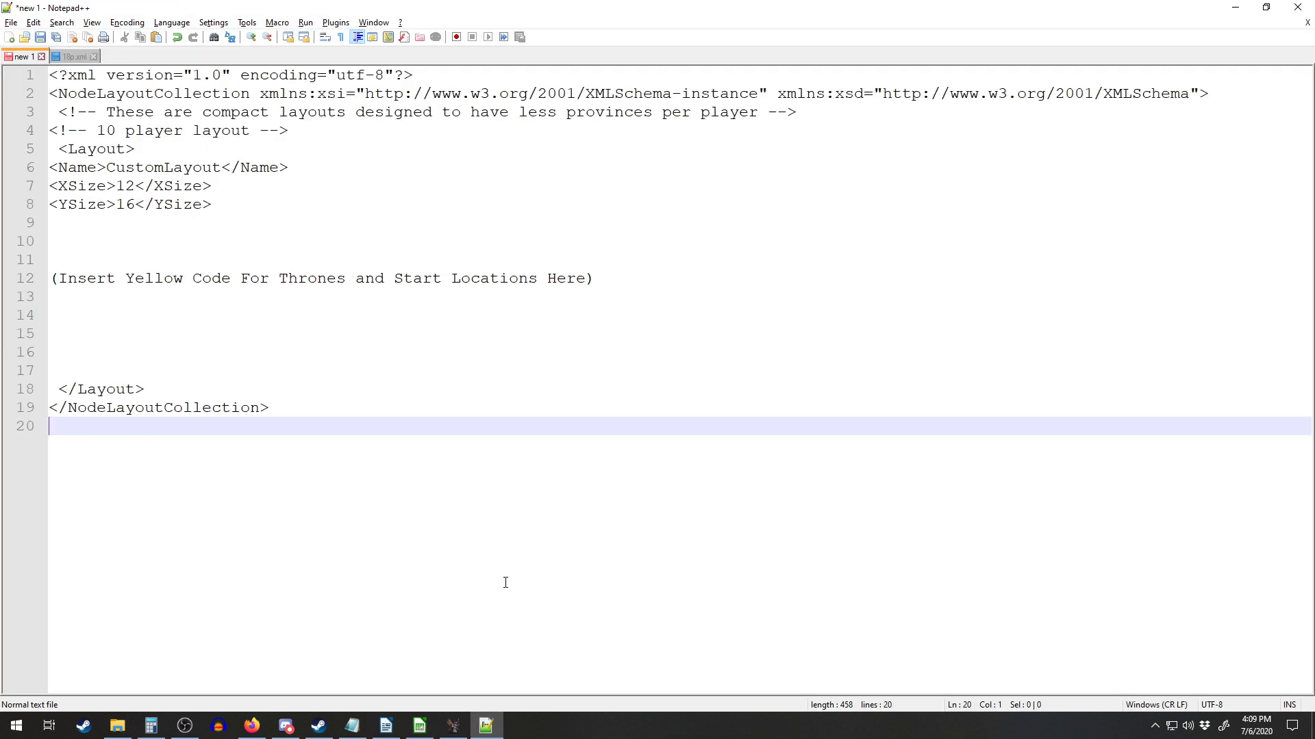
{"action": "left_click", "coordinate": [419, 727]}
{"action": "left_click_drag", "start_coordinate": [107, 187], "coordinate": [115, 340]}
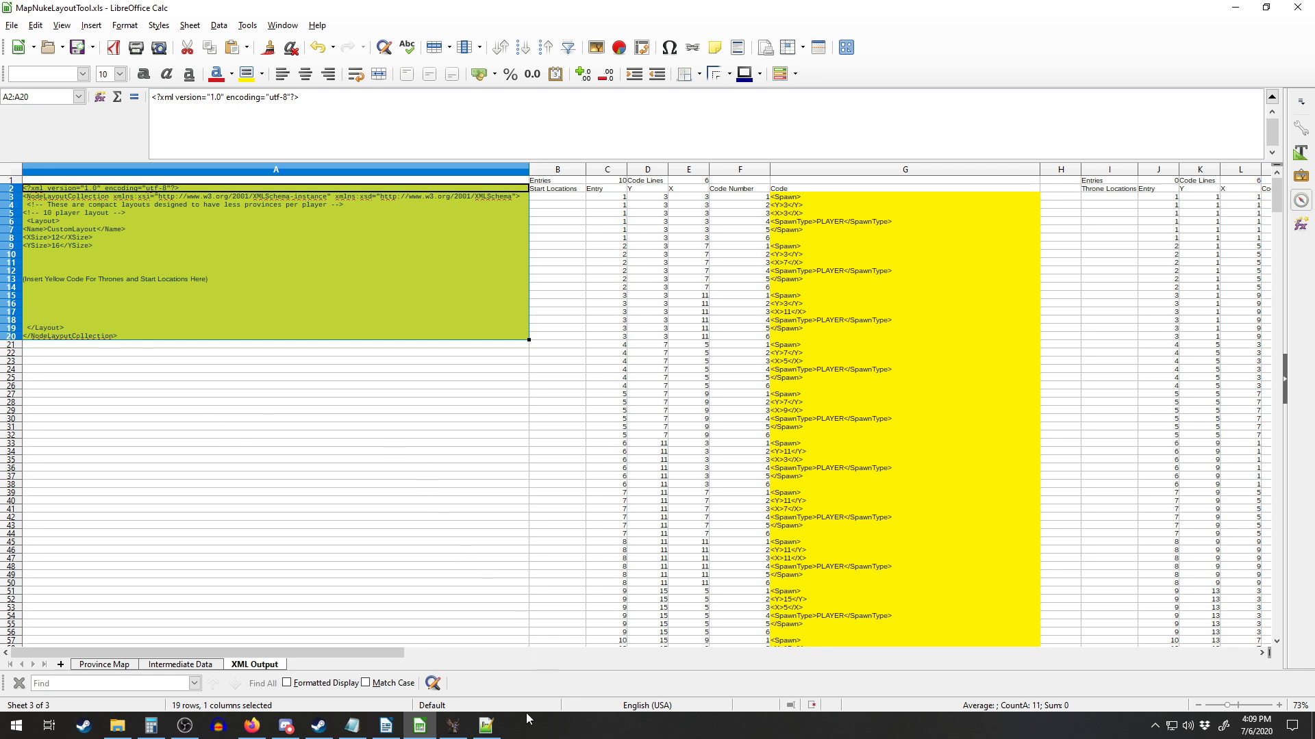
{"action": "left_click", "coordinate": [486, 726]}
{"action": "left_click", "coordinate": [186, 333]}
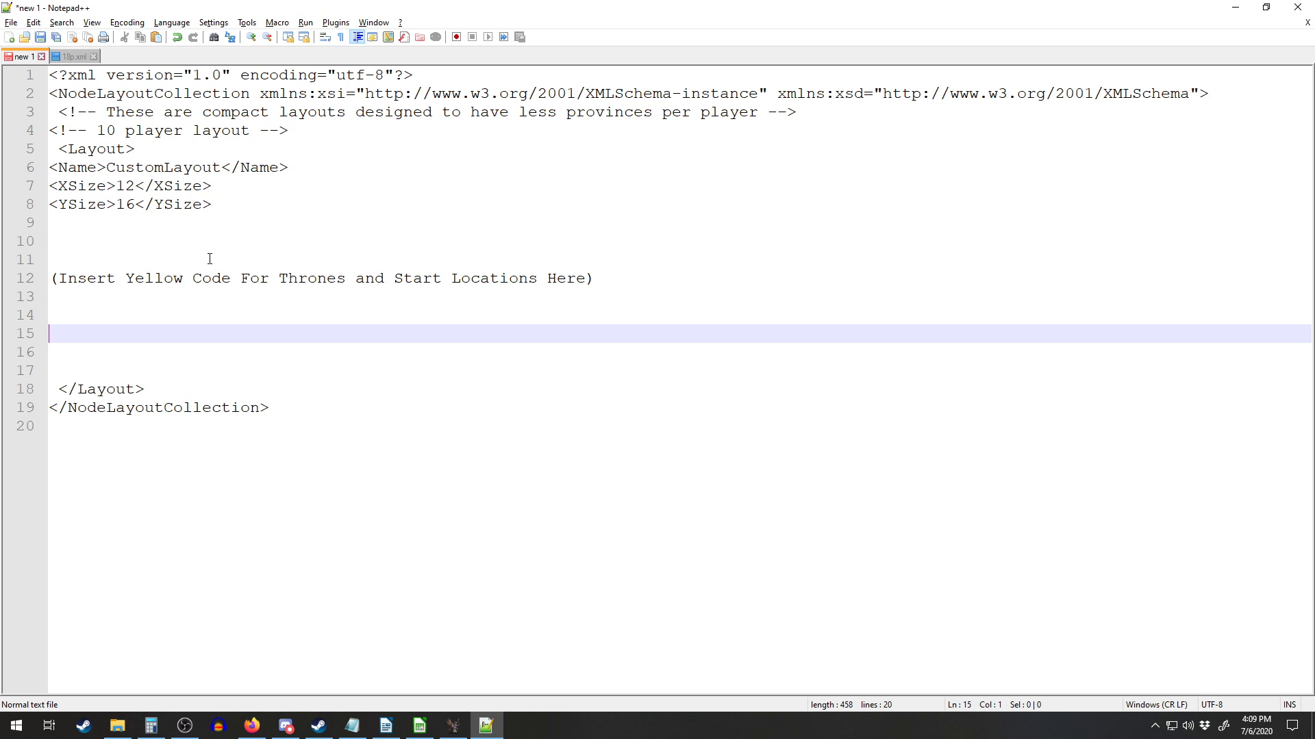
{"action": "left_click", "coordinate": [420, 724]}
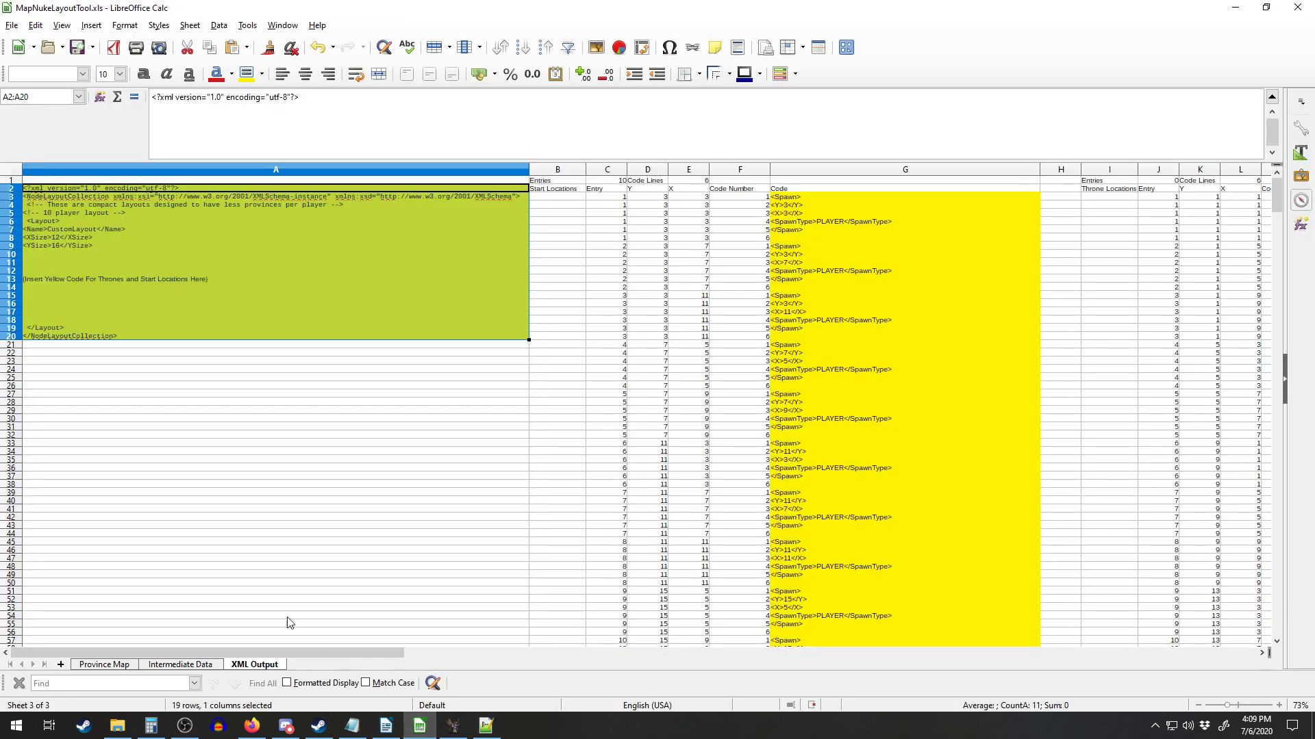
{"action": "left_click", "coordinate": [104, 664]}
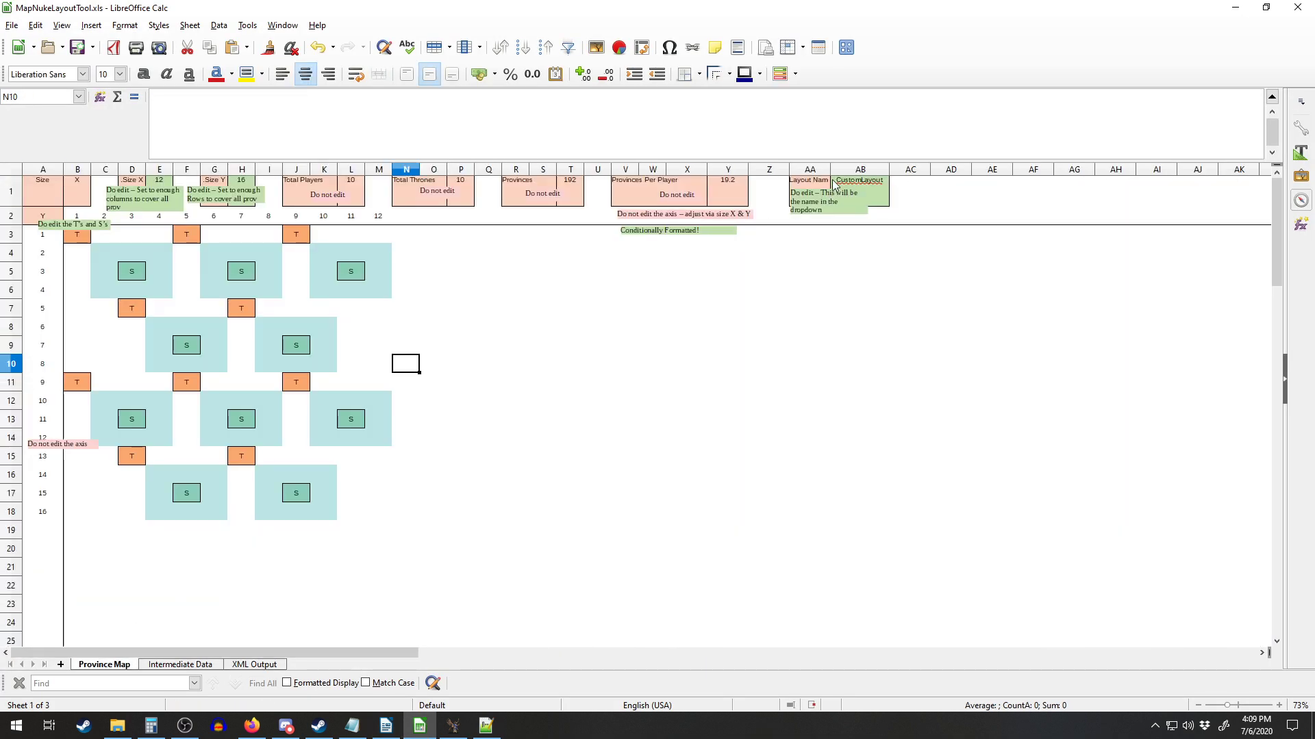
Rename the Layout Name in AB1 from CustomLayout to 10PlayerNotTooGreat
{"action": "left_click", "coordinate": [833, 184]}
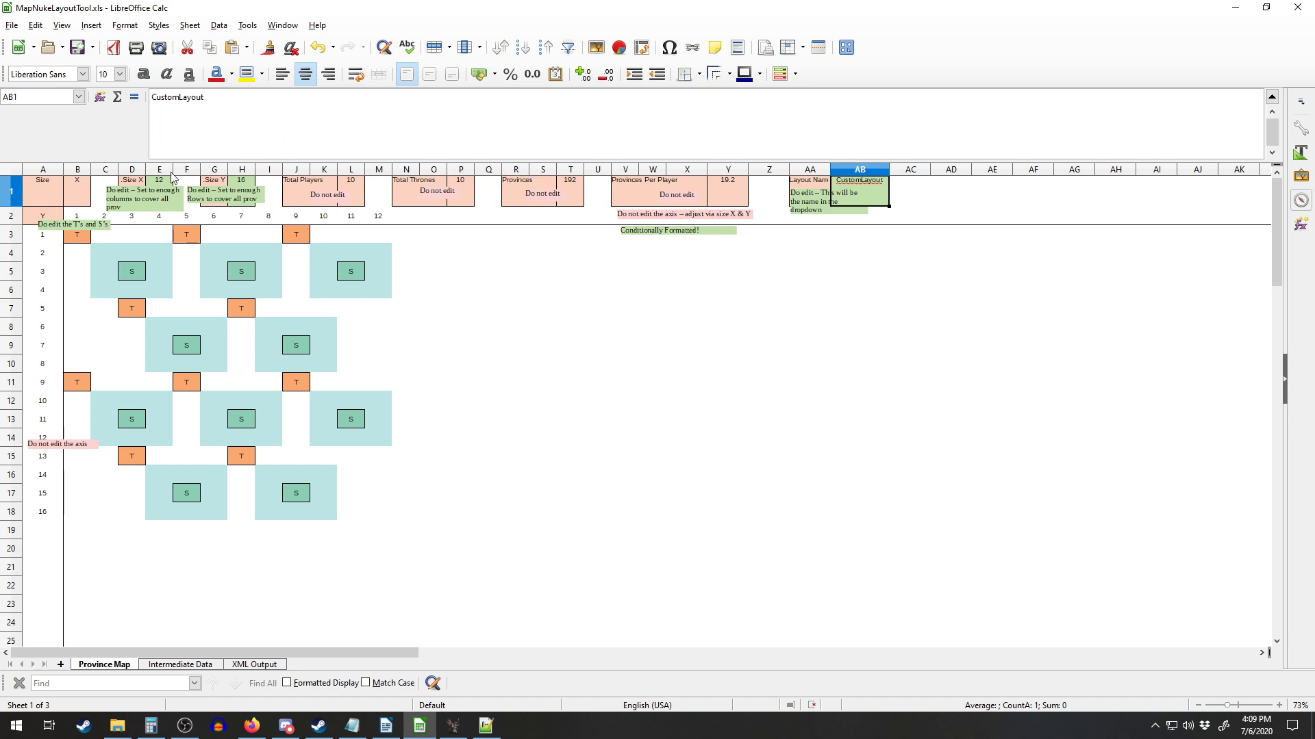
{"action": "left_click", "coordinate": [222, 101]}
{"action": "left_click_drag", "start_coordinate": [222, 101], "coordinate": [149, 99]}
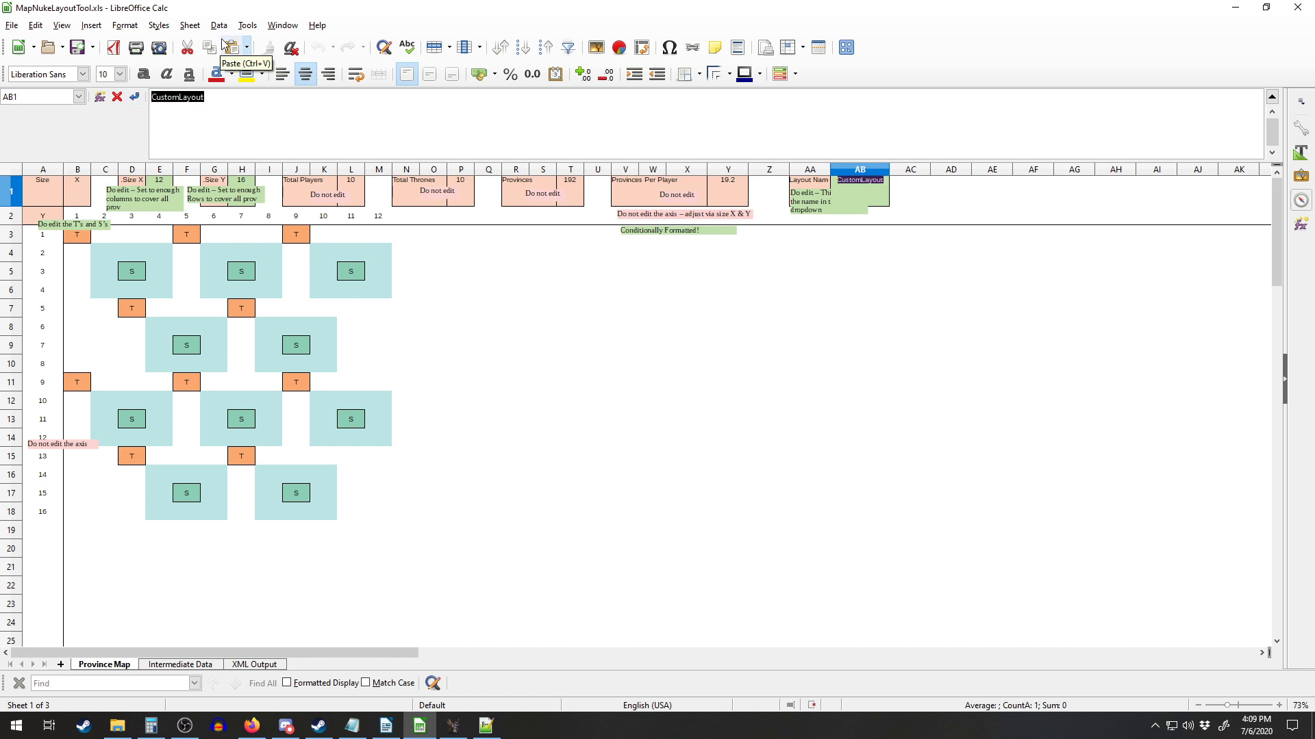
{"action": "type", "text": "10"}
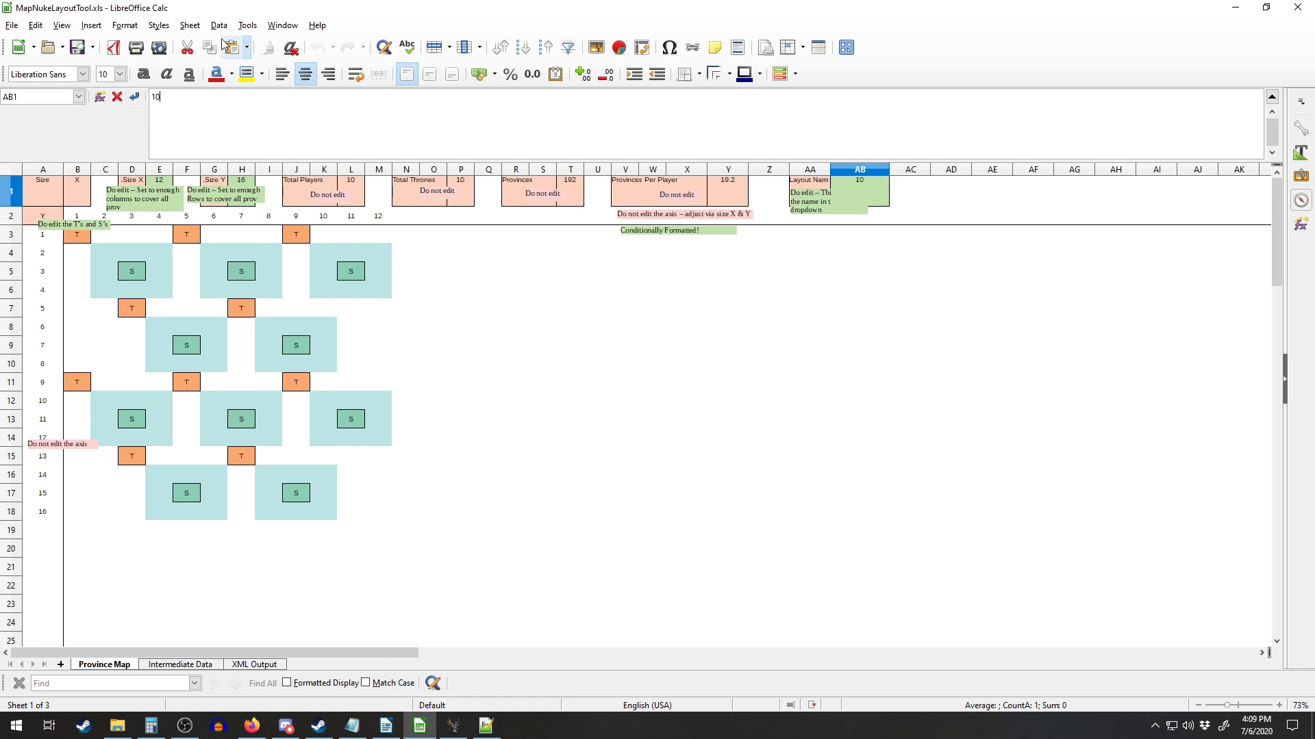
{"action": "type", "text": " Players"}
{"action": "key", "text": "BackSpace"}
{"action": "key", "text": "BackSpace"}
{"action": "key", "text": "BackSpace"}
{"action": "key", "text": "BackSpace"}
{"action": "type", "text": "layerNotTooGreat"}
{"action": "key", "text": "Return"}
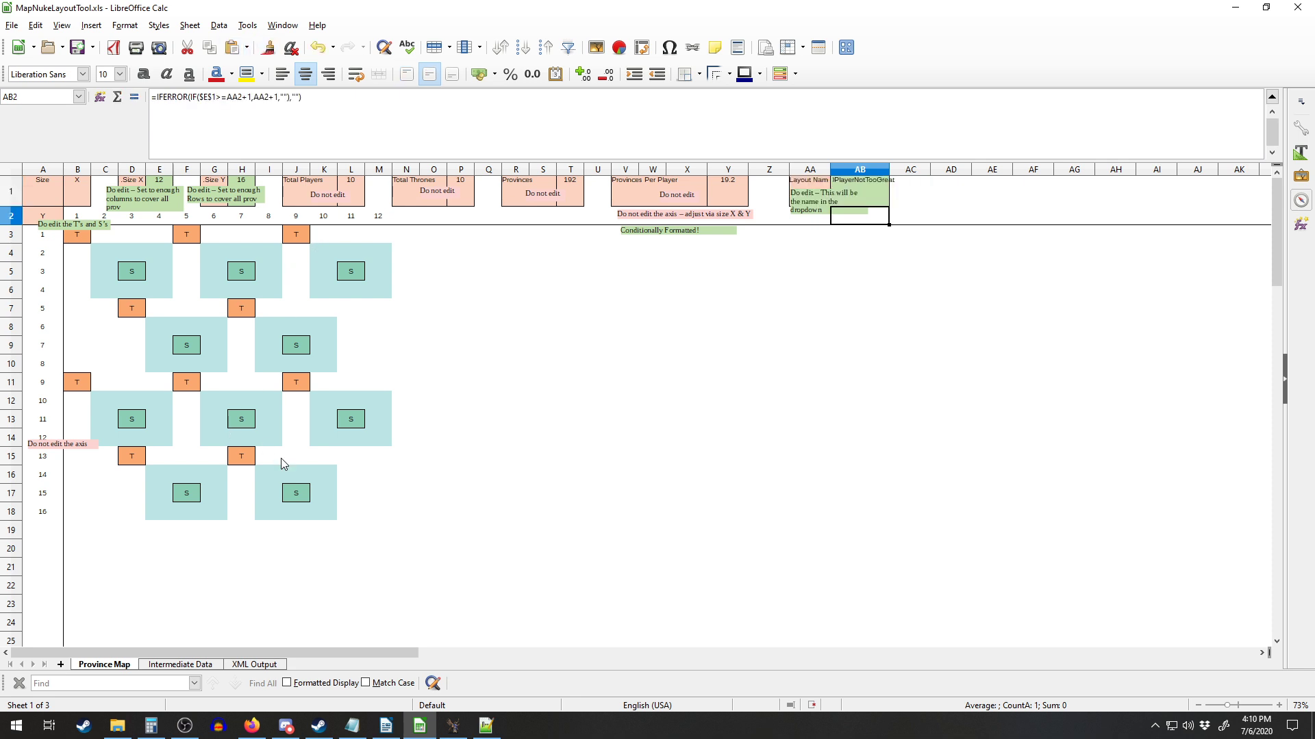
Delete the old CustomLayout template from the Notepad++ document
{"action": "left_click", "coordinate": [486, 726]}
{"action": "key", "text": "ctrl+a"}
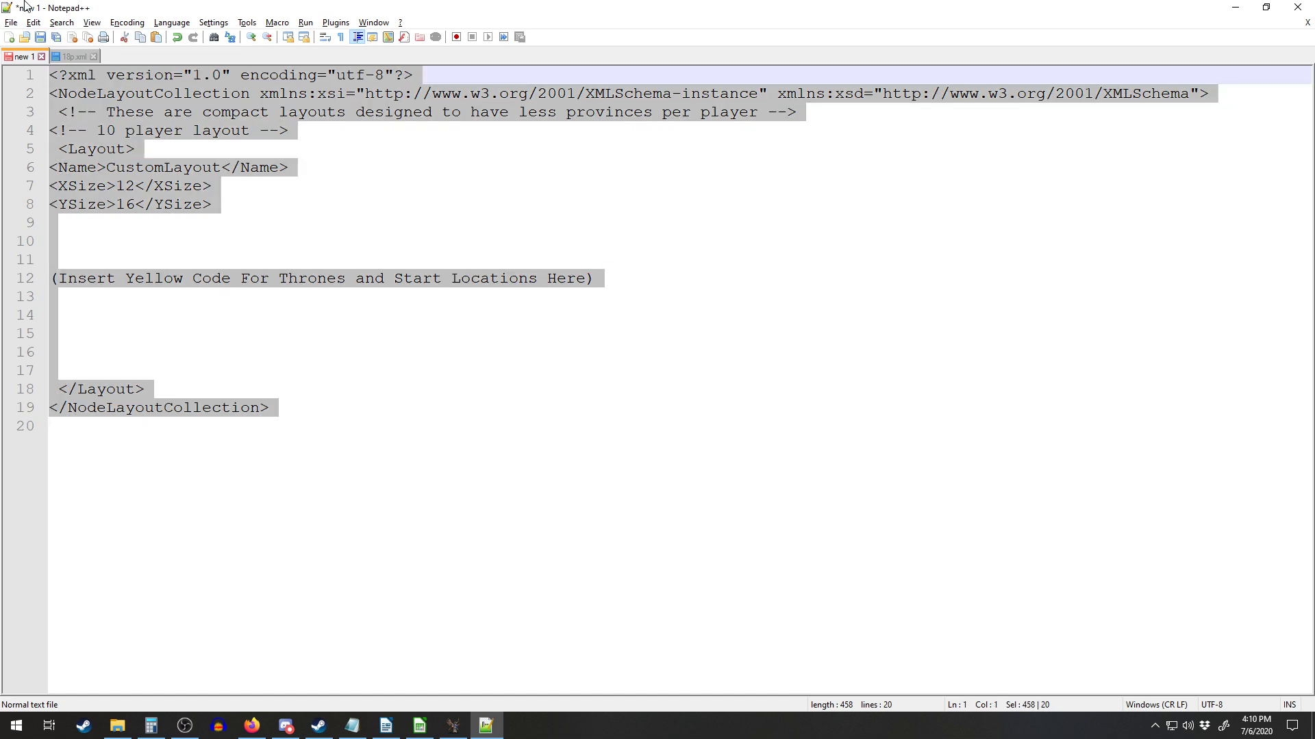
{"action": "key", "text": "Delete"}
Copy the updated template A2:A20 from Calc's XML Output sheet
{"action": "left_click", "coordinate": [420, 726]}
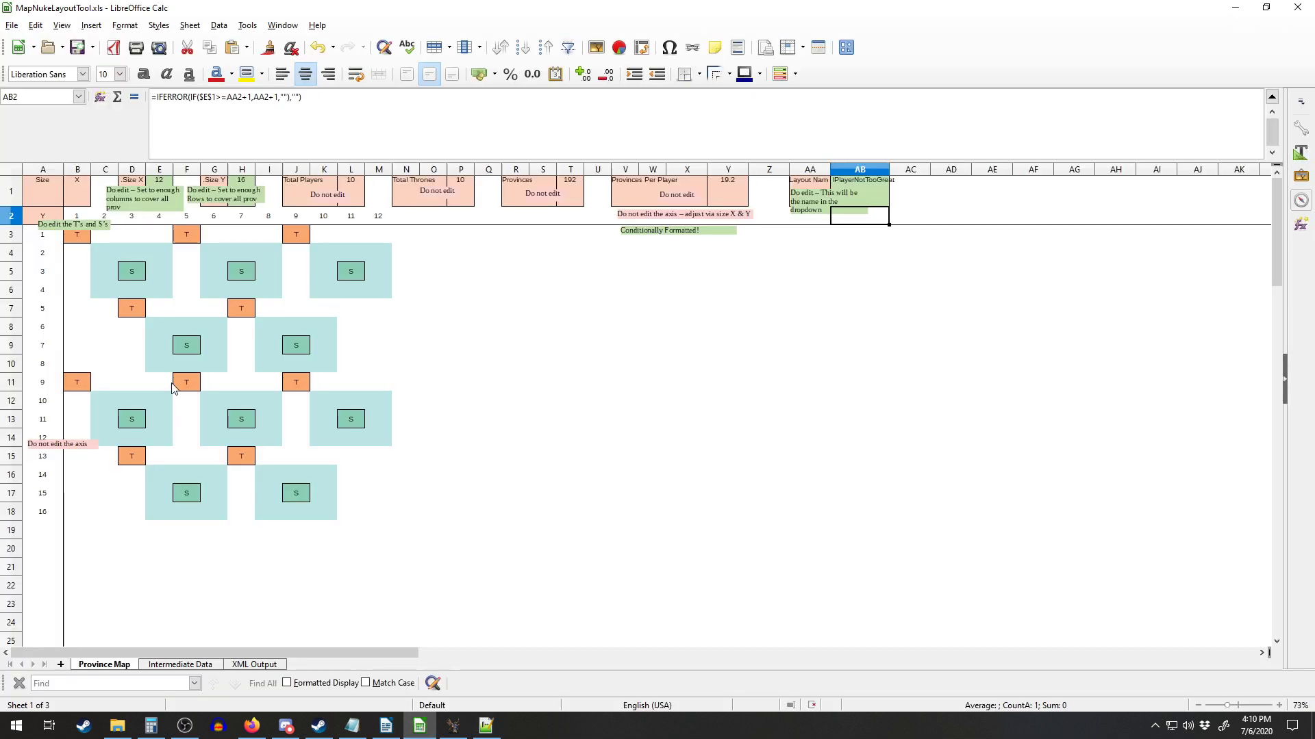
{"action": "left_click", "coordinate": [254, 664]}
{"action": "left_click", "coordinate": [137, 369]}
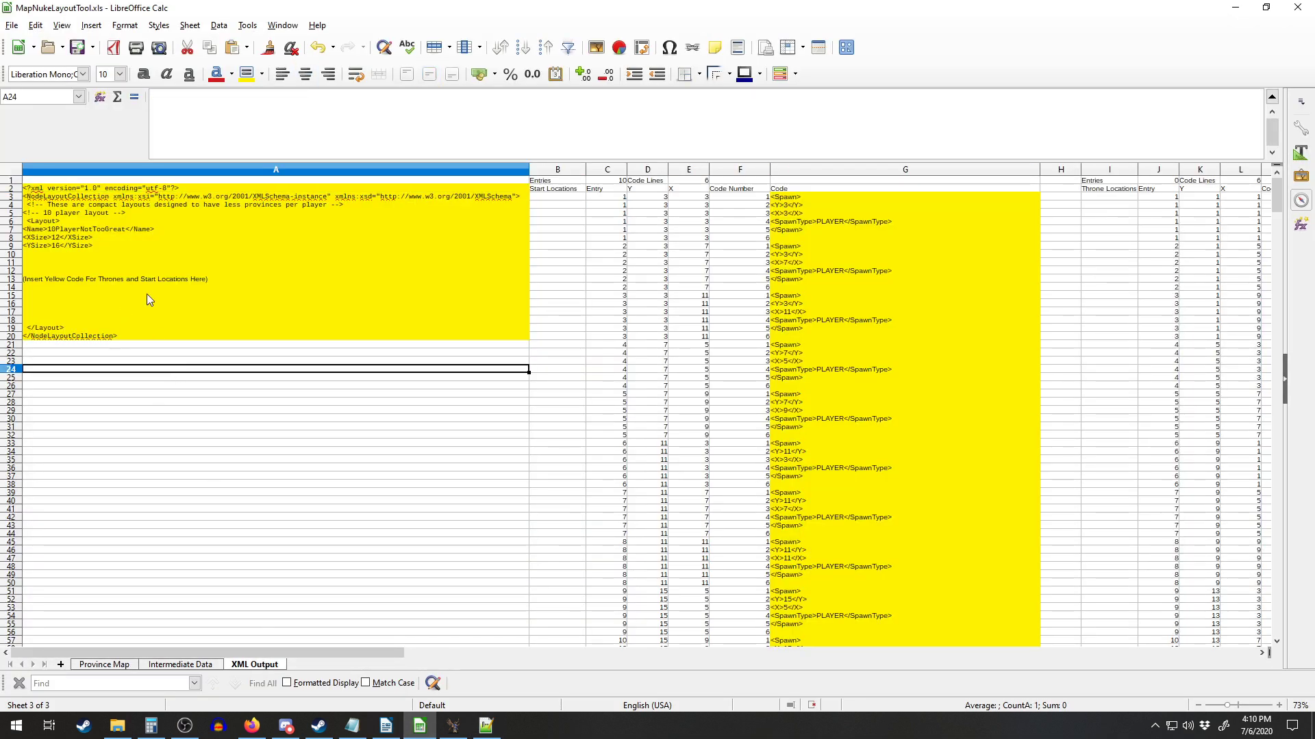
{"action": "left_click_drag", "start_coordinate": [140, 191], "coordinate": [137, 340]}
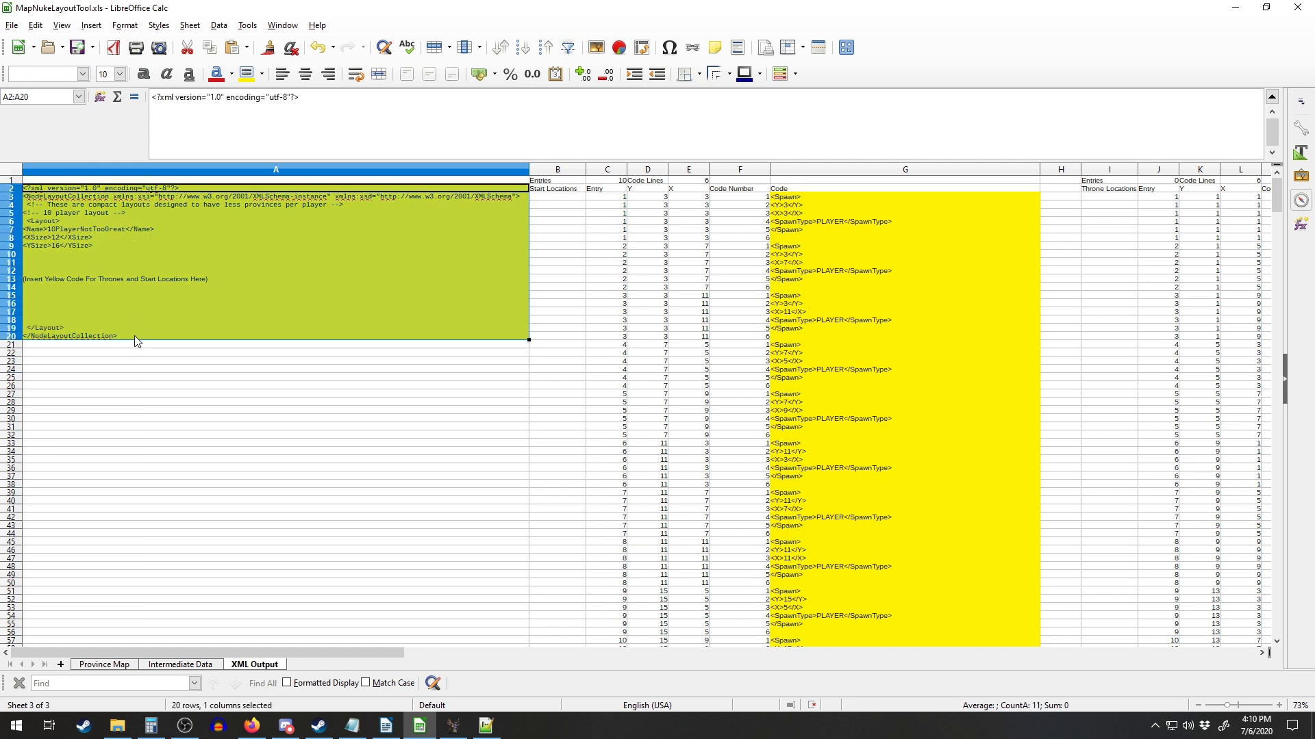
{"action": "key", "text": "ctrl+c"}
Paste the 10PlayerNotTooGreat template into the empty Notepad++ document
{"action": "left_click", "coordinate": [486, 726]}
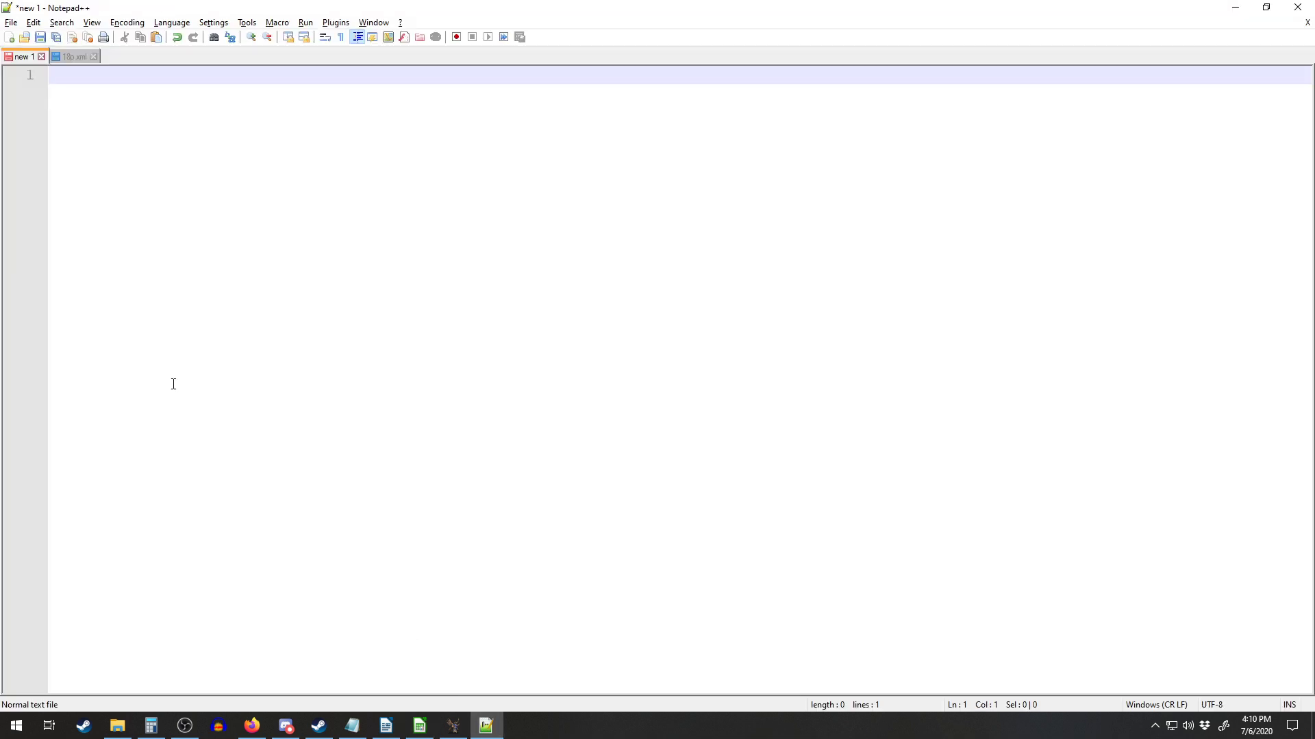
{"action": "key", "text": "ctrl+v"}
{"action": "left_click", "coordinate": [213, 279]}
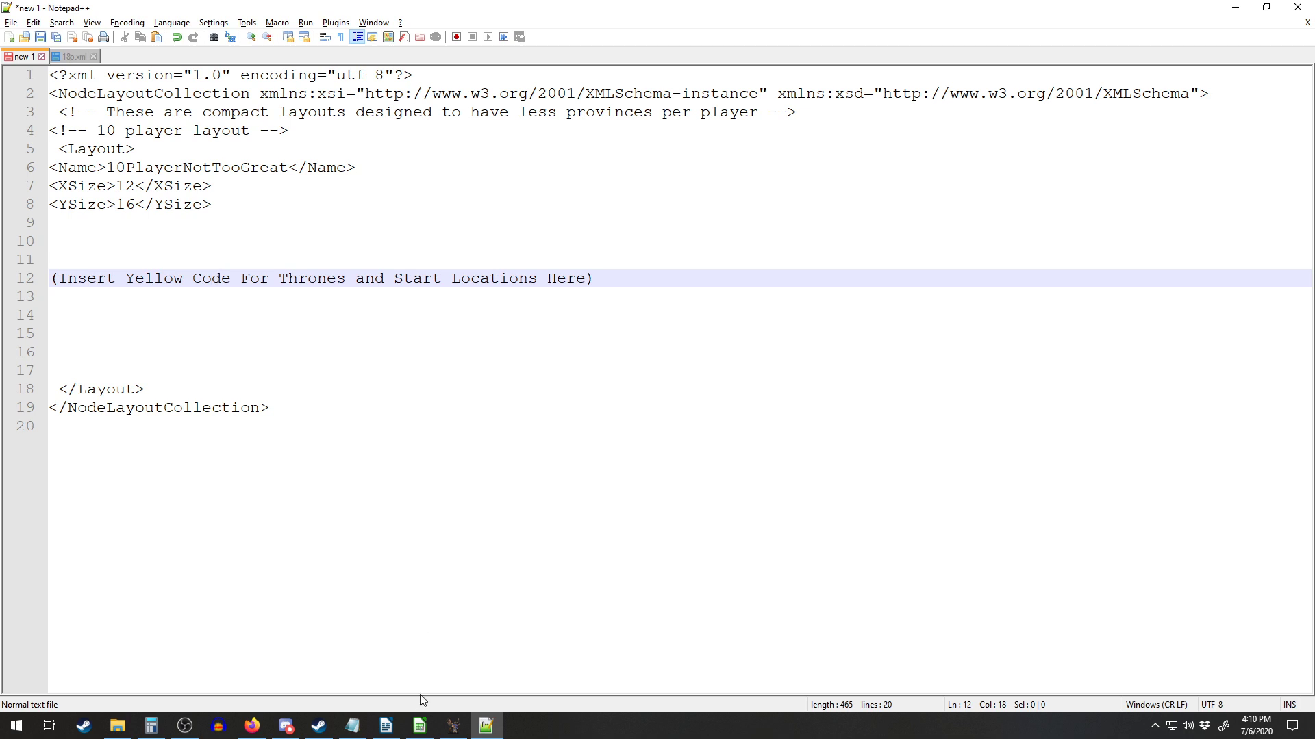
Copy the player spawn code G3:G61 and paste it over the placeholder on line 12
{"action": "left_click", "coordinate": [420, 725]}
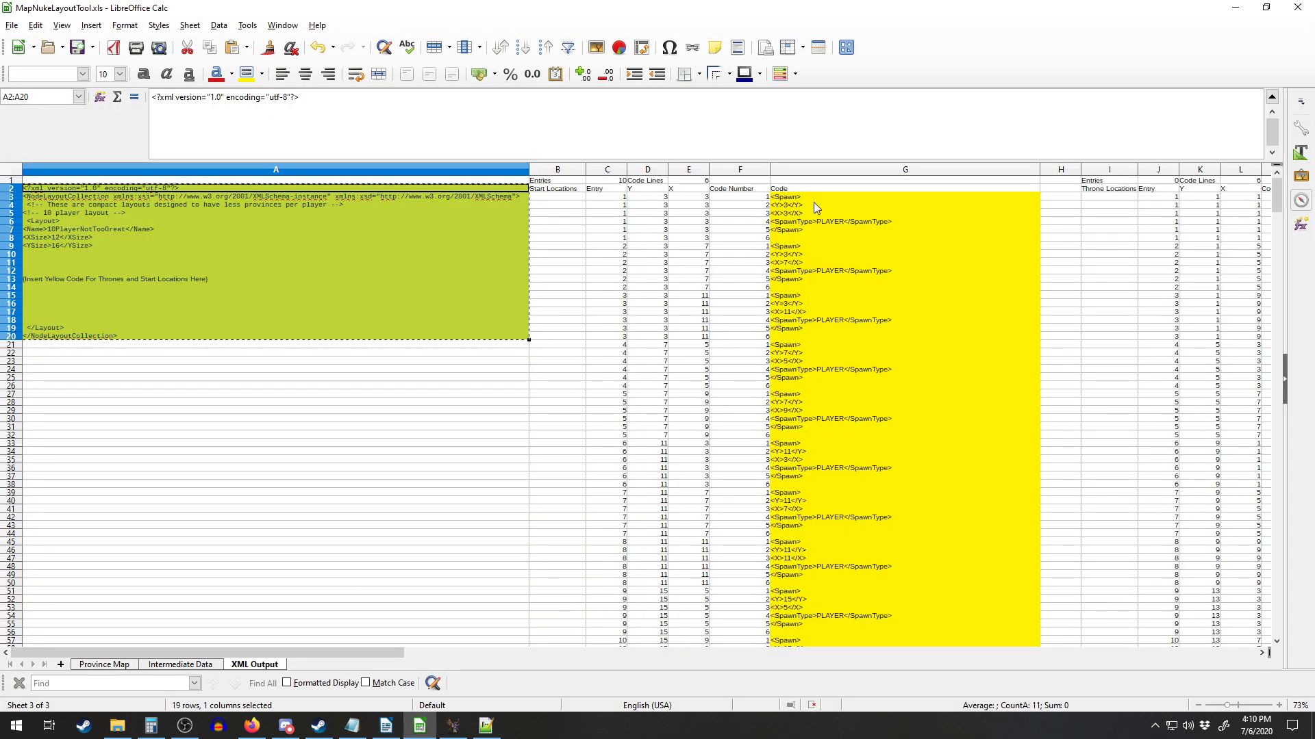
{"action": "mouse_move", "coordinate": [805, 200]}
{"action": "left_mouse_down"}
{"action": "mouse_move", "coordinate": [815, 643]}
{"action": "mouse_move", "coordinate": [827, 404]}
{"action": "mouse_move", "coordinate": [898, 359]}
{"action": "mouse_move", "coordinate": [877, 82]}
{"action": "mouse_move", "coordinate": [889, 39]}
{"action": "mouse_move", "coordinate": [831, 500]}
{"action": "mouse_move", "coordinate": [816, 457]}
{"action": "mouse_move", "coordinate": [818, 556]}
{"action": "mouse_move", "coordinate": [897, 6]}
{"action": "mouse_move", "coordinate": [827, 199]}
{"action": "left_mouse_up"}
{"action": "key", "text": "ctrl+c"}
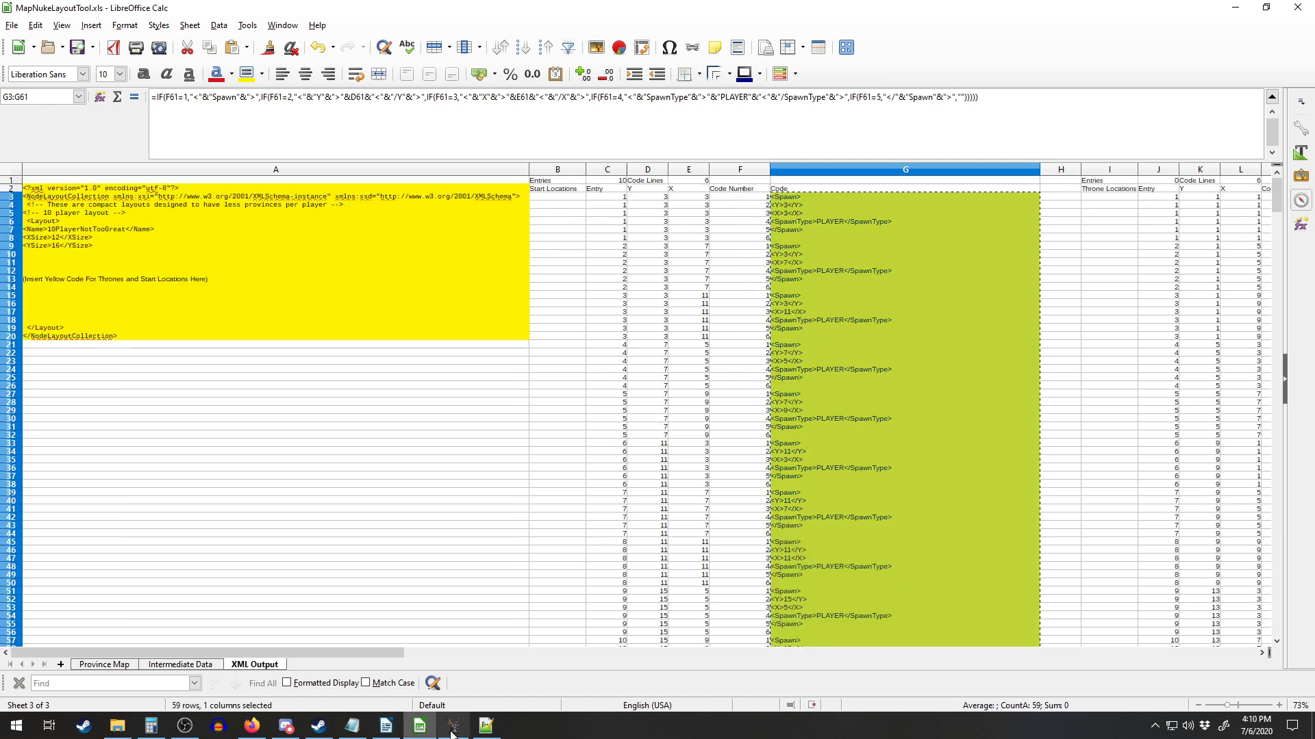
{"action": "left_click", "coordinate": [486, 725]}
{"action": "left_click", "coordinate": [172, 330]}
{"action": "left_click_drag", "start_coordinate": [59, 297], "coordinate": [54, 260]}
{"action": "key", "text": "ctrl+v"}
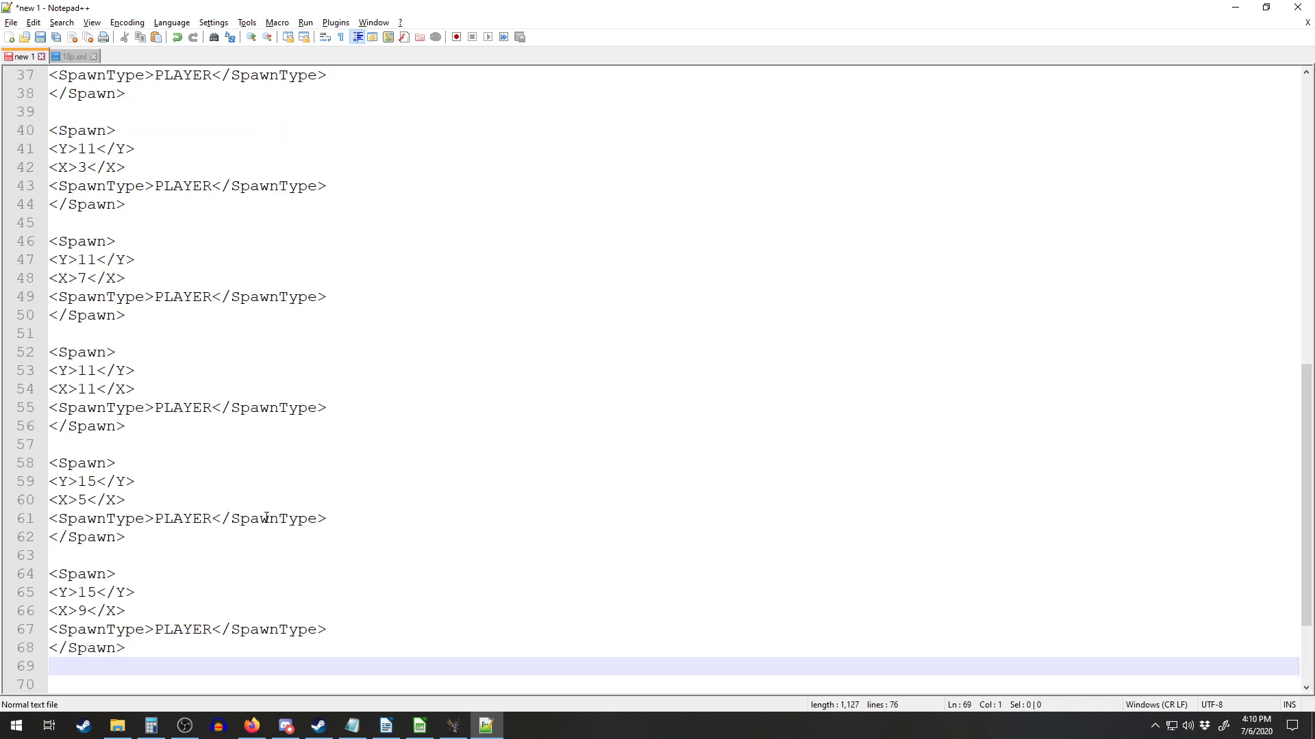
Copy the throne spawn code in N3:N61 from the layout spreadsheet
{"action": "left_click", "coordinate": [420, 727]}
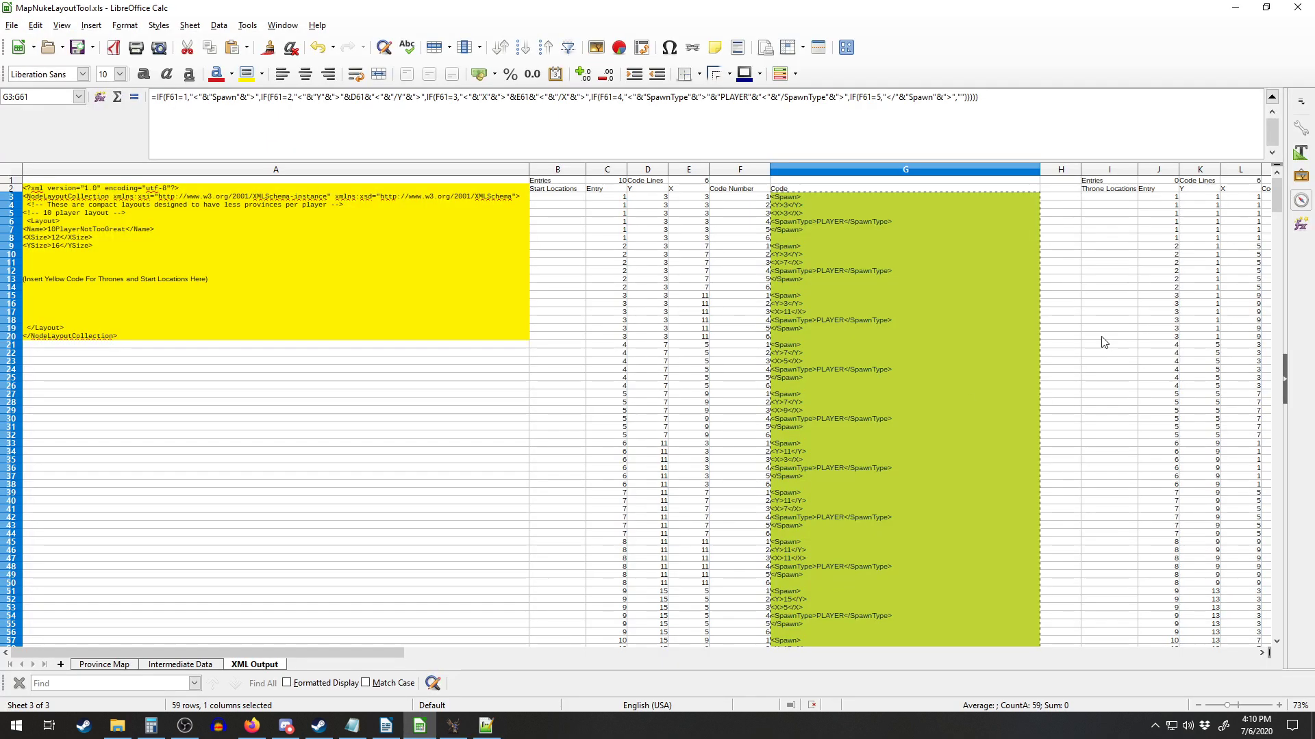
{"action": "left_click_drag", "start_coordinate": [1096, 262], "coordinate": [324, 343]}
{"action": "mouse_move", "coordinate": [245, 195]}
{"action": "left_mouse_down"}
{"action": "mouse_move", "coordinate": [250, 662]}
{"action": "mouse_move", "coordinate": [292, 356]}
{"action": "mouse_move", "coordinate": [257, 208]}
{"action": "left_mouse_up"}
{"action": "key", "text": "ctrl+c"}
Paste the THRONE spawn blocks into Notepad++ on line 70, after the player spawn blocks
{"action": "scroll", "coordinate": [372, 266], "scroll_direction": "up", "scroll_amount": 19}
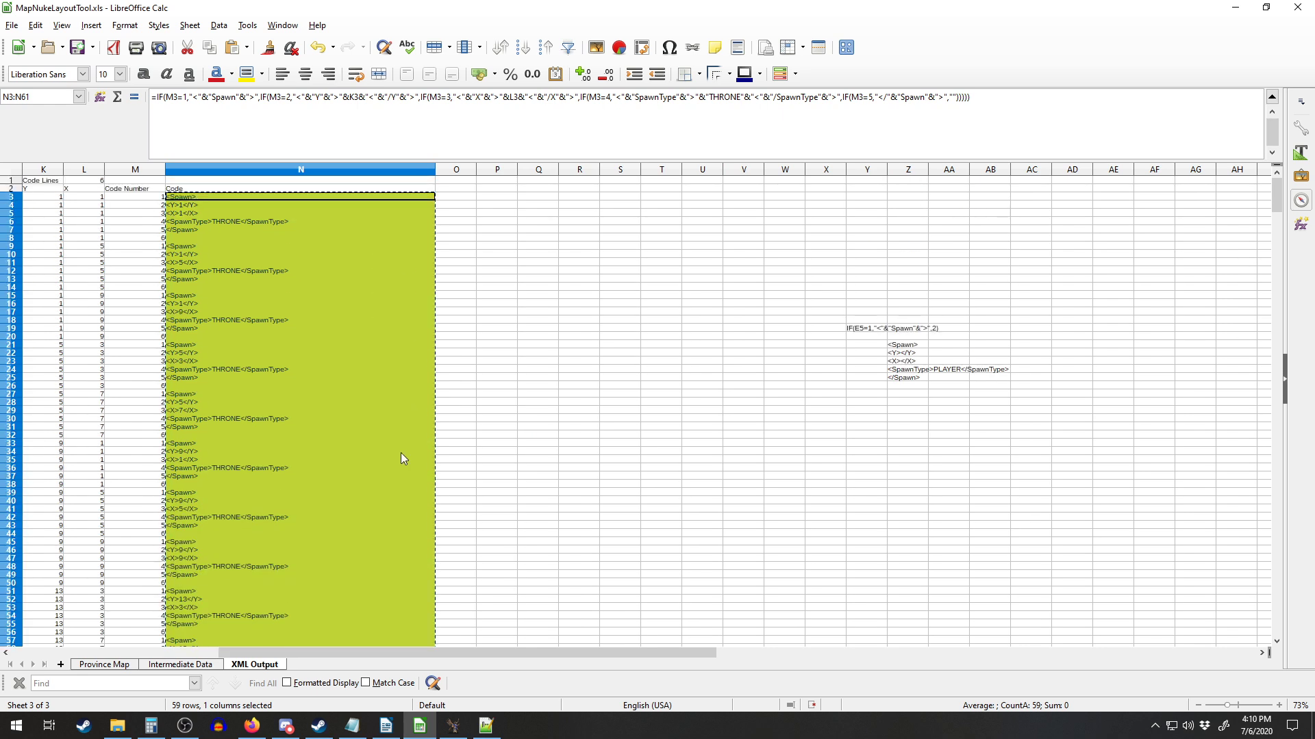
{"action": "left_click", "coordinate": [486, 725]}
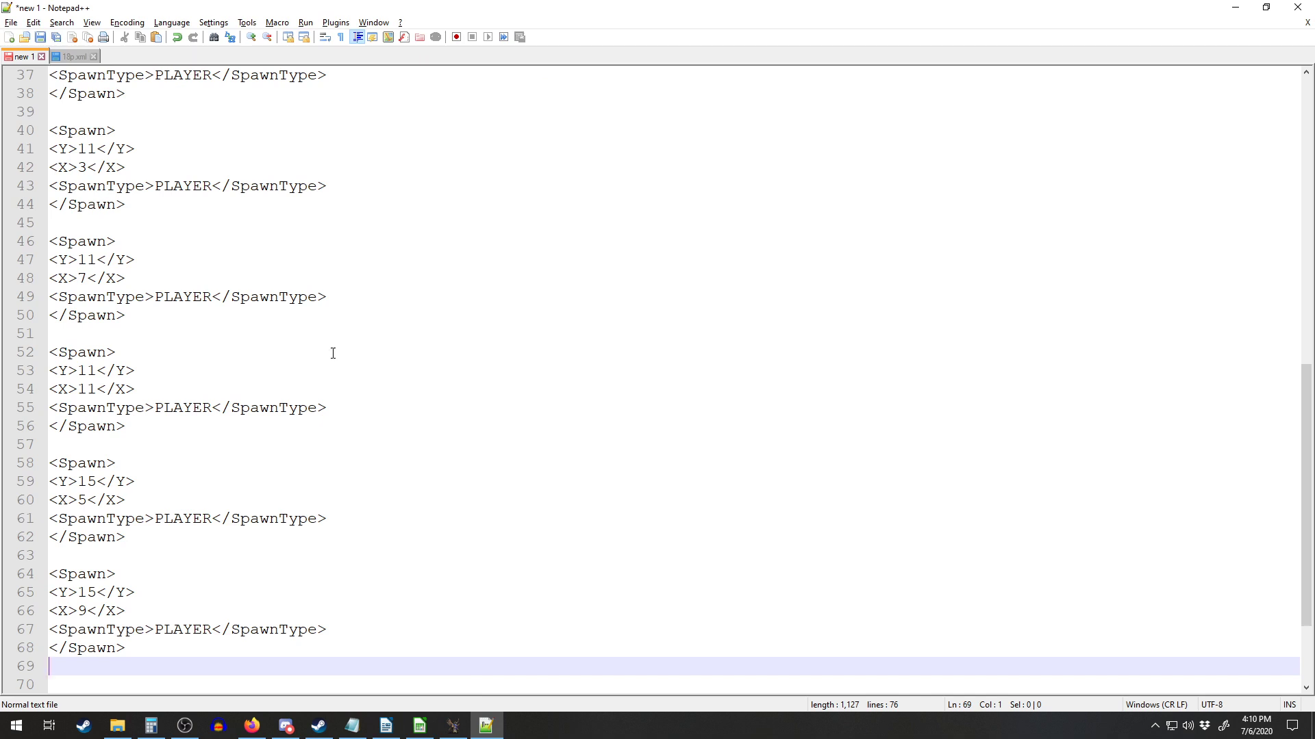
{"action": "scroll", "coordinate": [334, 362], "scroll_direction": "down", "scroll_amount": 3}
{"action": "left_click", "coordinate": [97, 581]}
{"action": "left_click", "coordinate": [72, 556]}
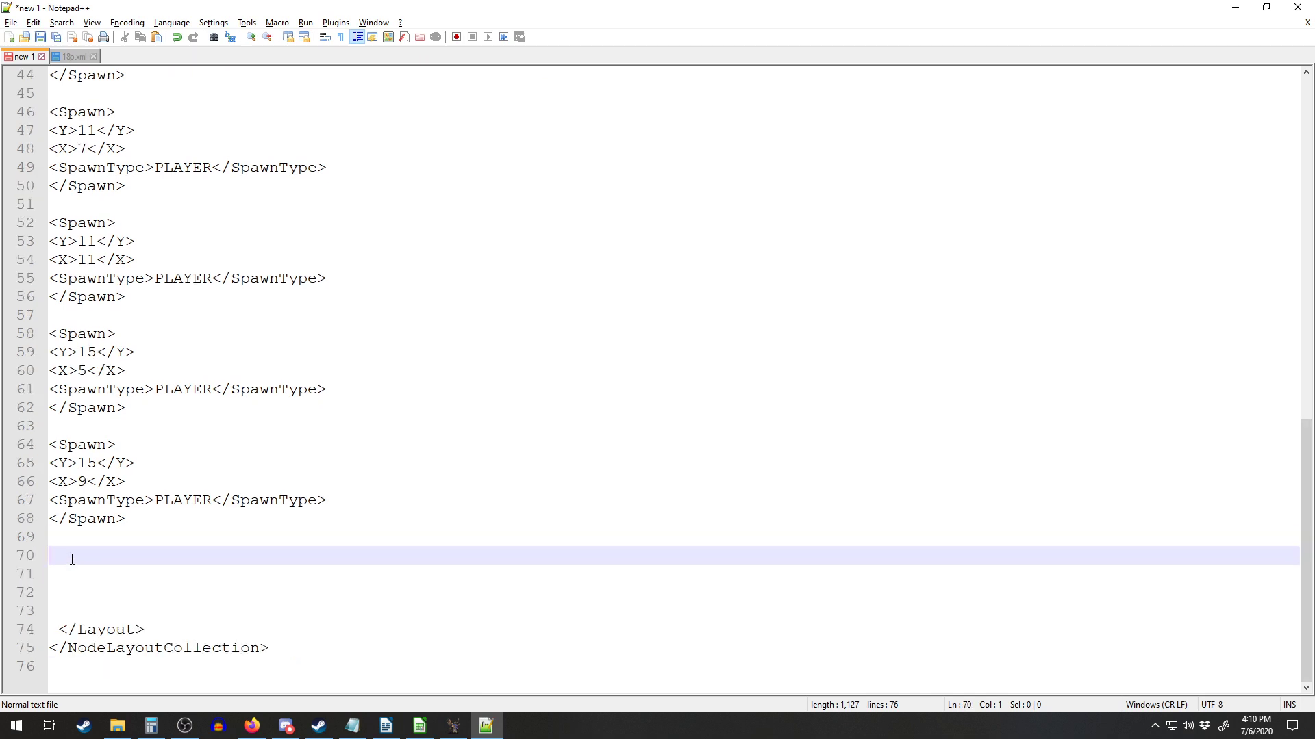
{"action": "key", "text": "ctrl+v"}
{"action": "scroll", "coordinate": [292, 338], "scroll_direction": "up", "scroll_amount": 20}
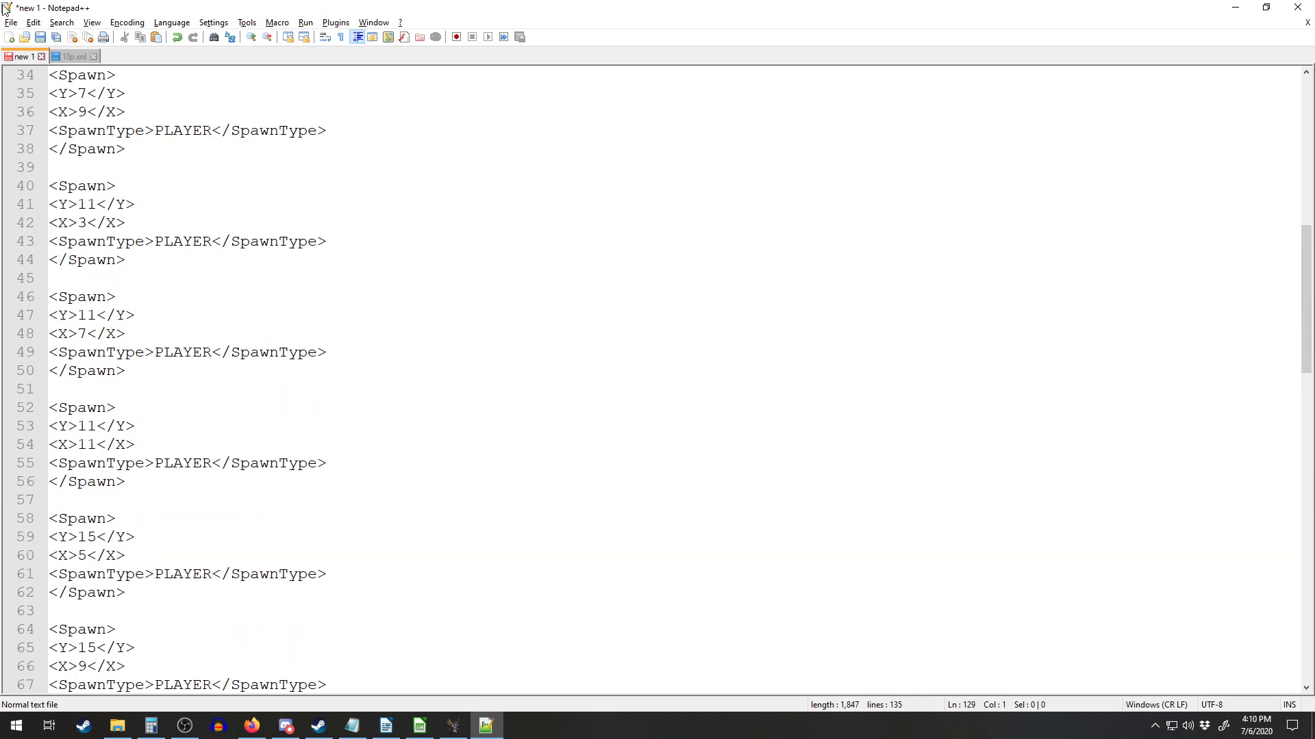
{"action": "left_click", "coordinate": [11, 22]}
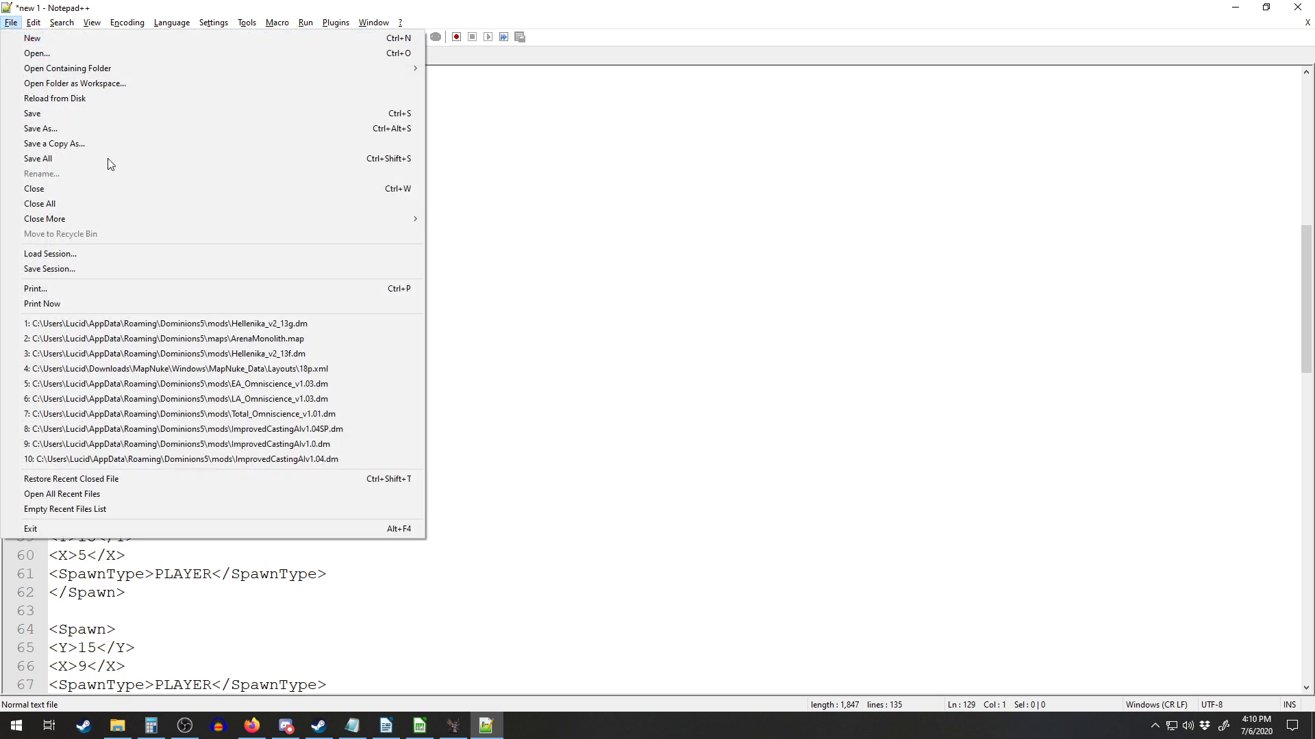
Save the spawn layout as 10p.xml in MapNuke's Layouts folder
{"action": "left_click", "coordinate": [63, 130]}
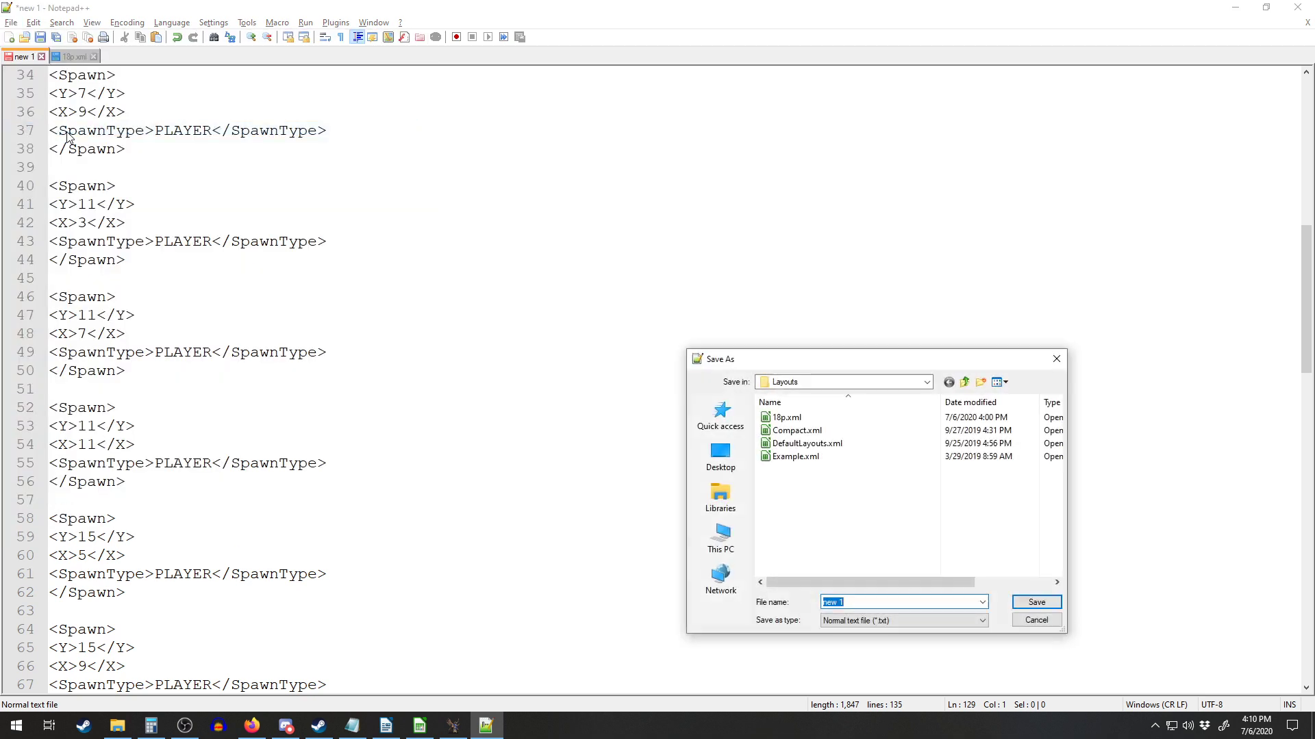
{"action": "left_click", "coordinate": [860, 385]}
{"action": "left_click", "coordinate": [860, 385]}
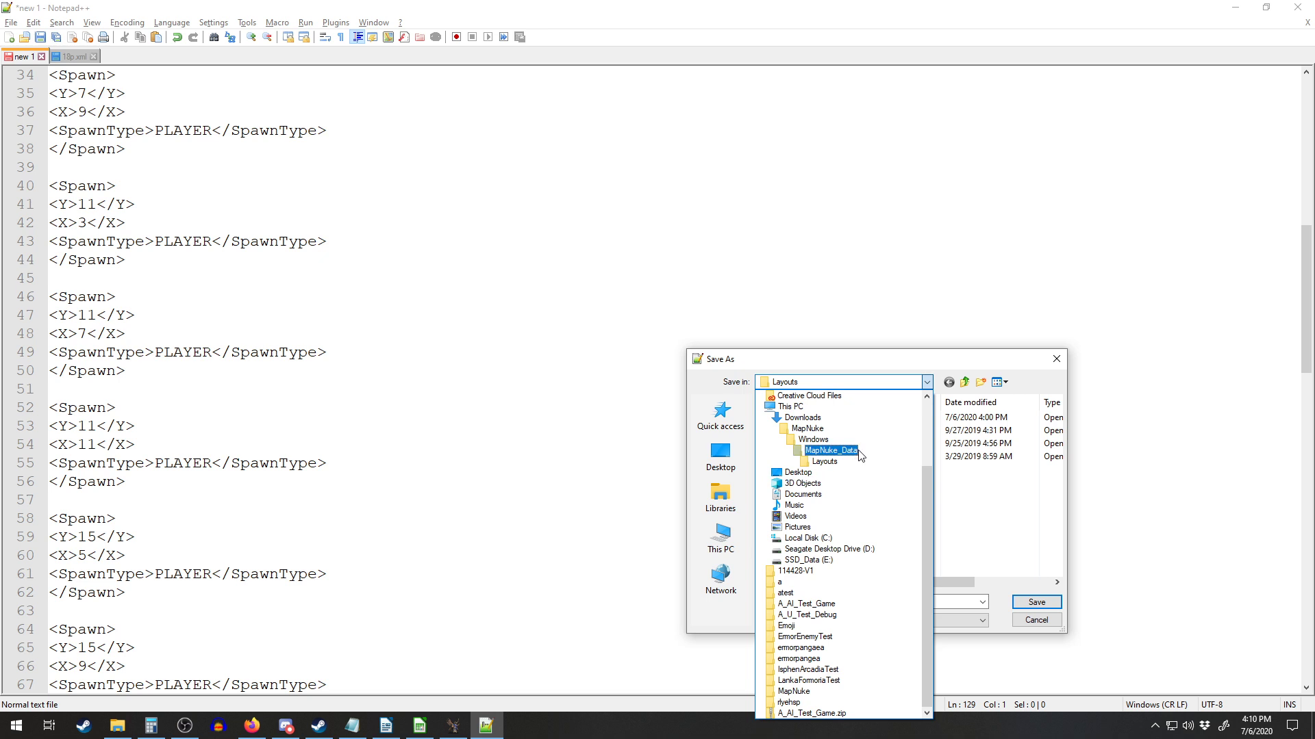
{"action": "left_click", "coordinate": [966, 524]}
{"action": "left_click", "coordinate": [864, 603]}
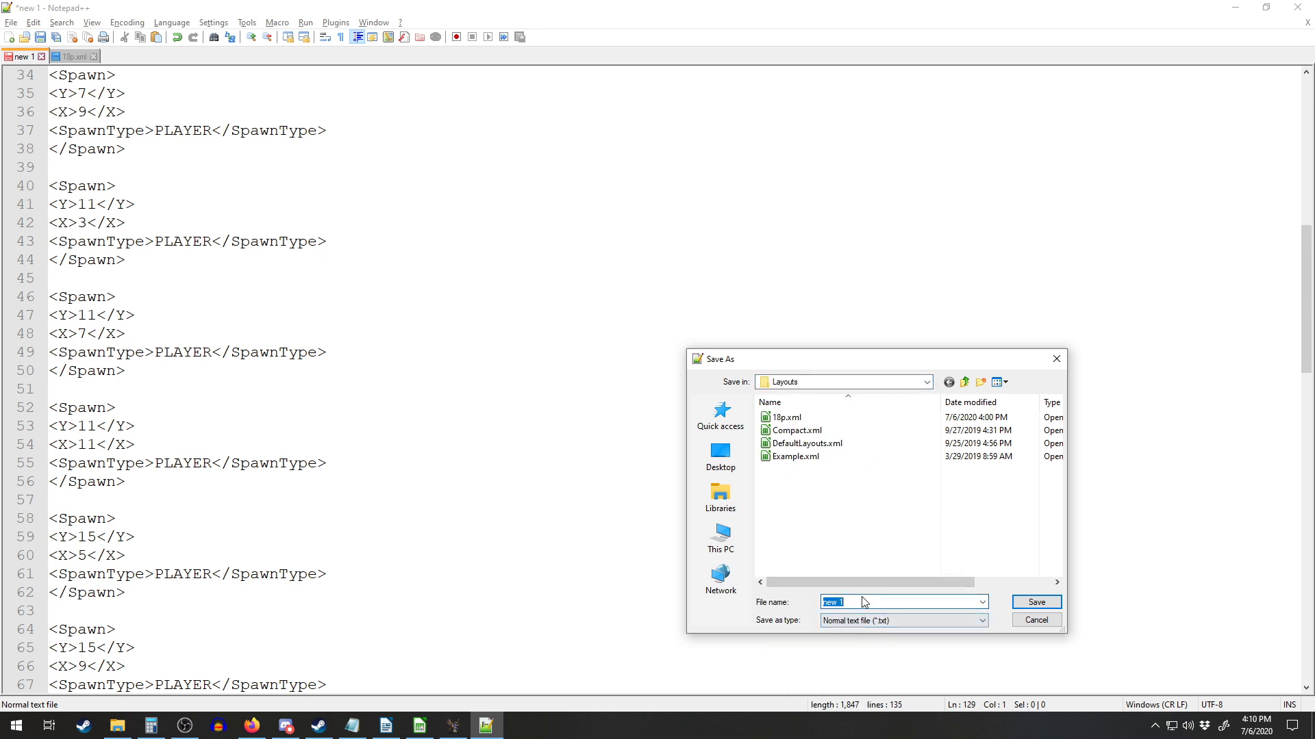
{"action": "type", "text": "10p.xml"}
{"action": "key", "text": "Return"}
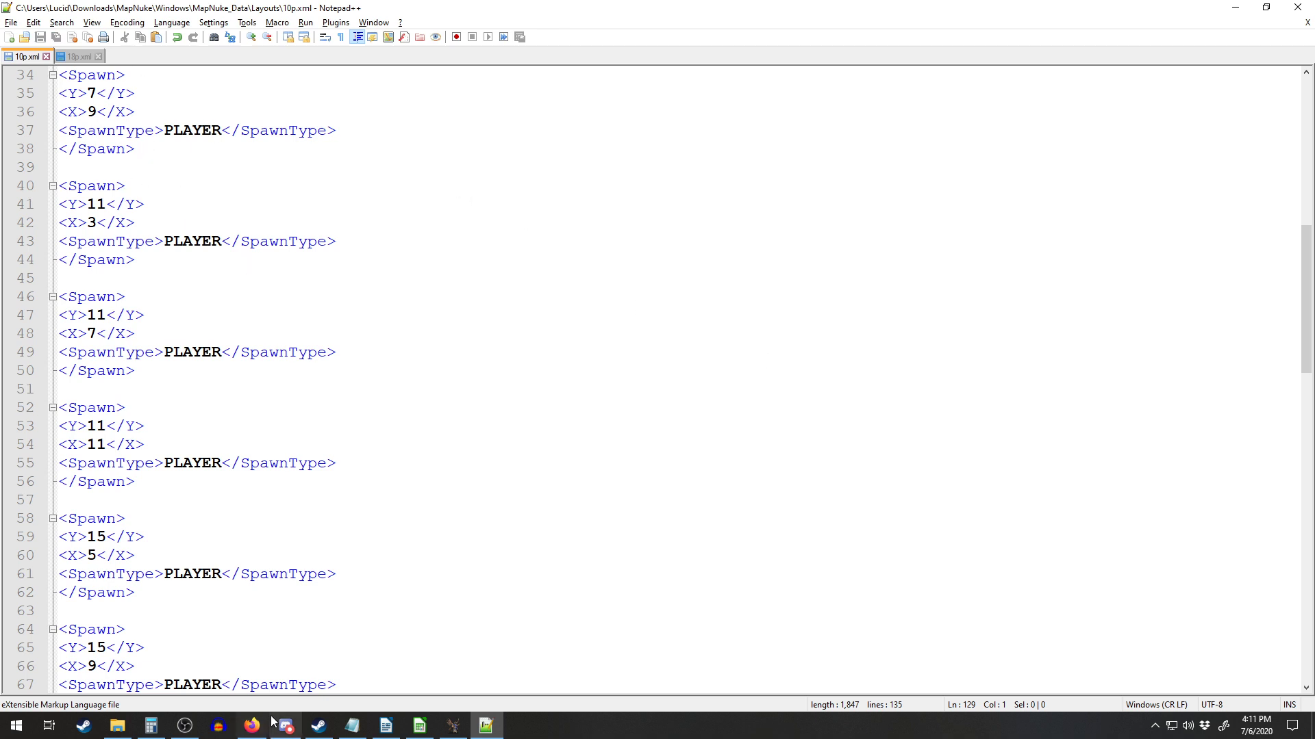
Launch MapNuke.exe from its program folder and start it with Play!
{"action": "left_click", "coordinate": [117, 726]}
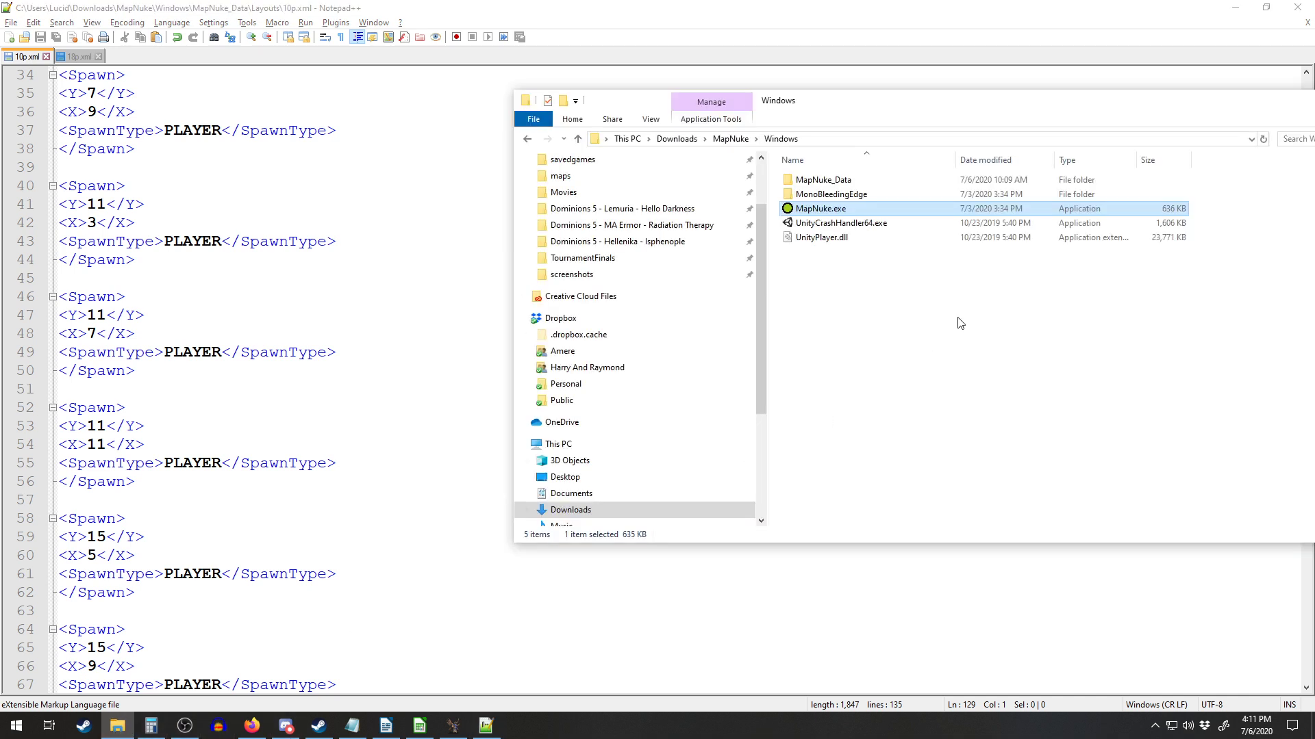
{"action": "double_click", "coordinate": [849, 207]}
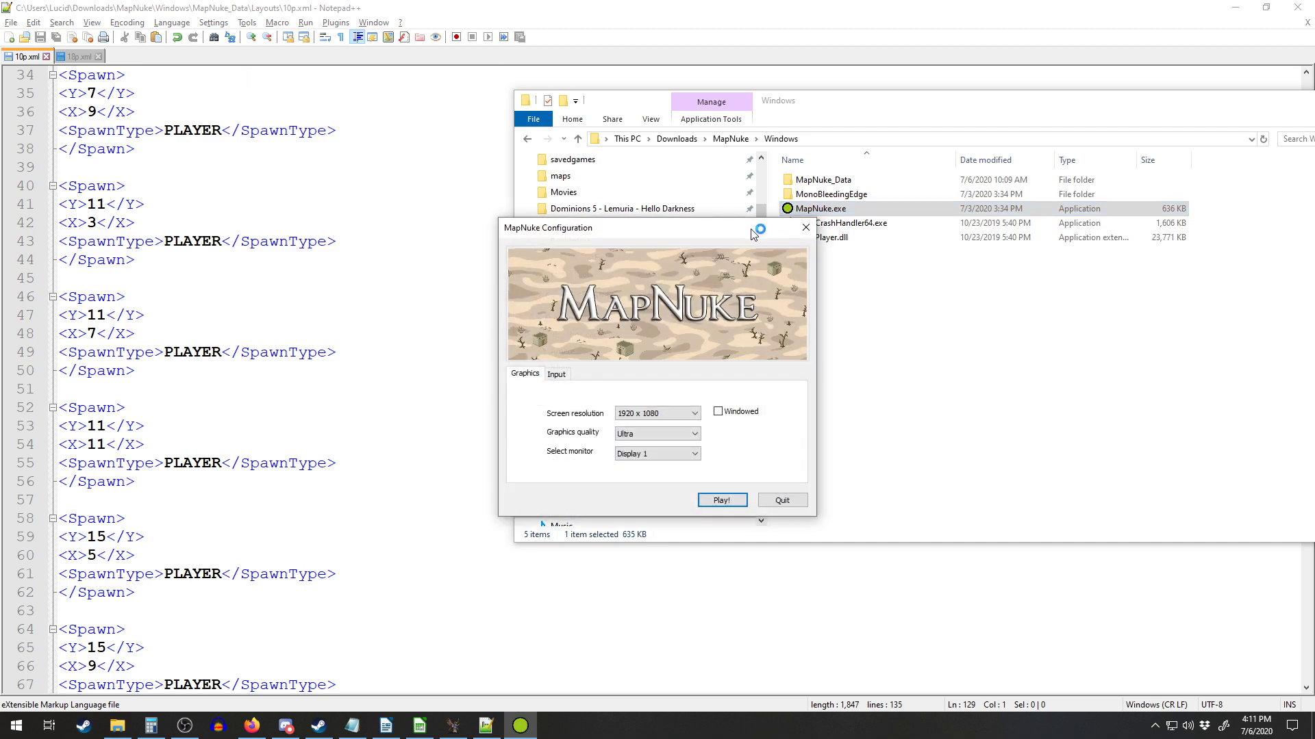
{"action": "left_click", "coordinate": [707, 502]}
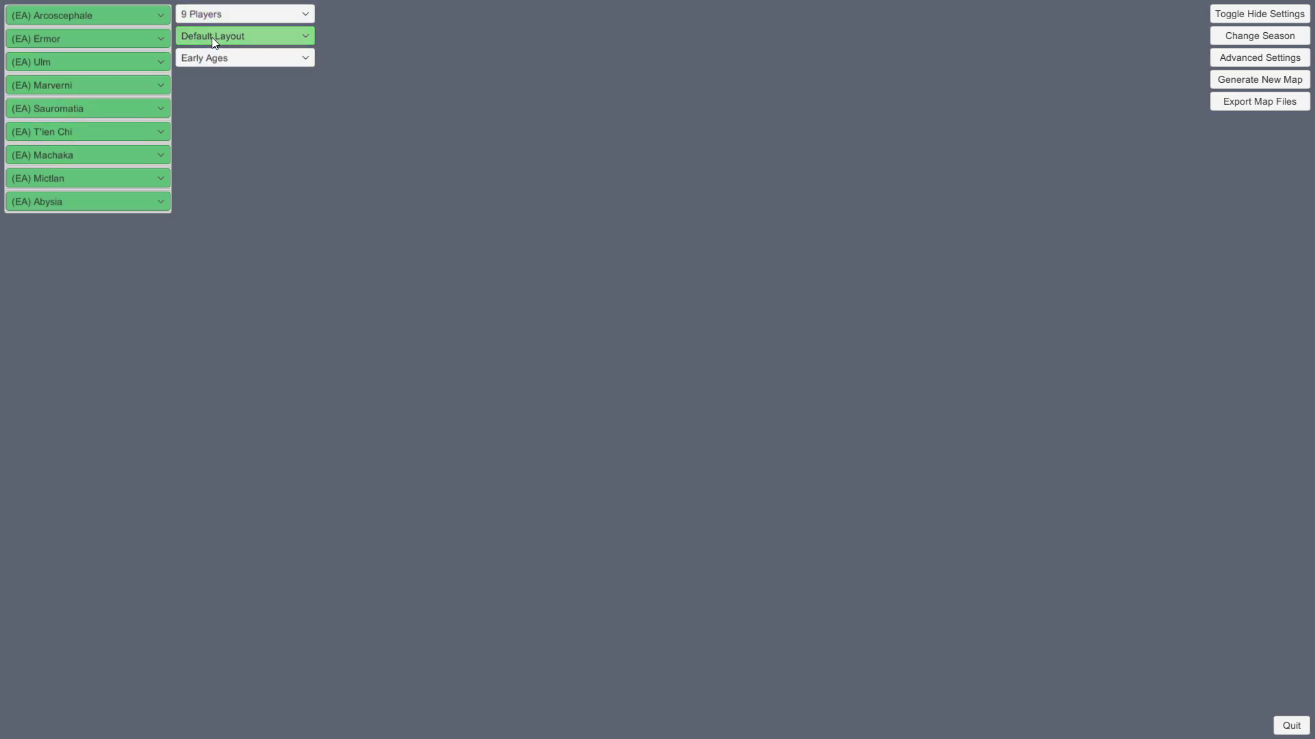
Change the player count from 9 Players to 10 Players
{"action": "left_click", "coordinate": [212, 37]}
{"action": "left_click", "coordinate": [228, 14]}
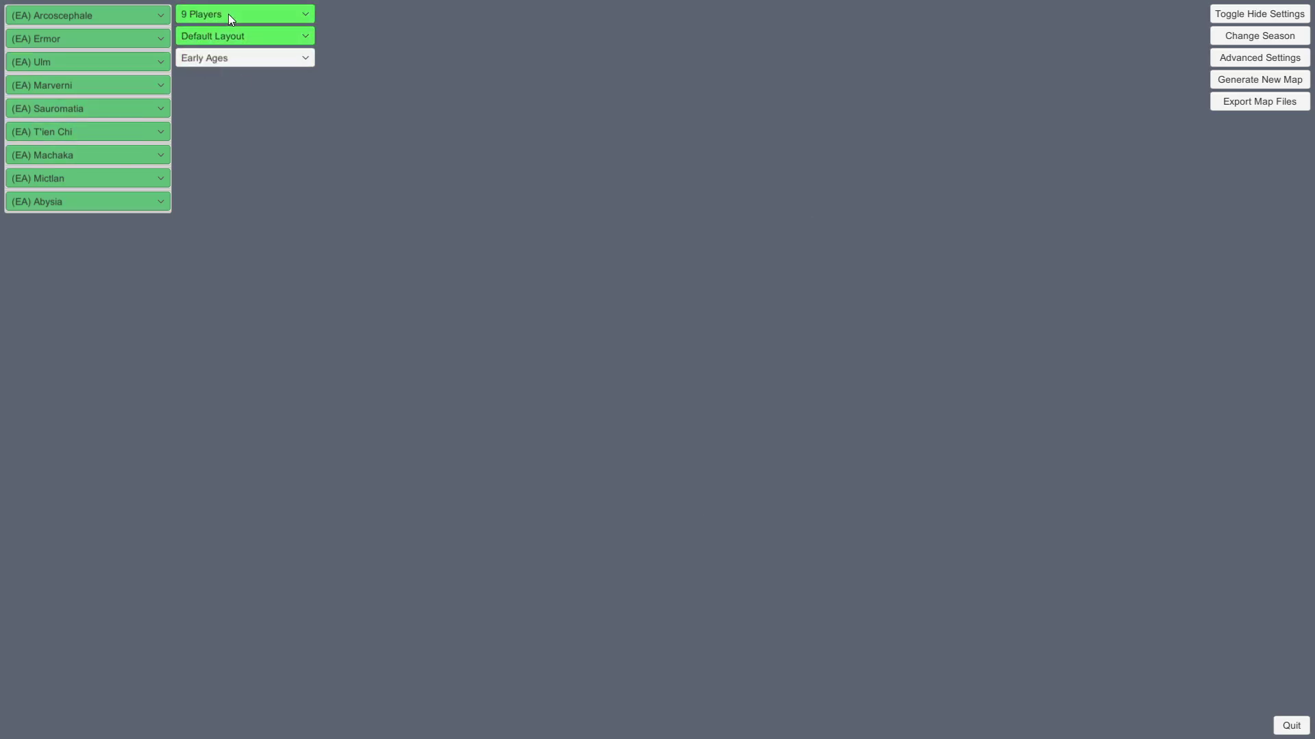
{"action": "left_click", "coordinate": [228, 14]}
{"action": "left_click", "coordinate": [223, 144]}
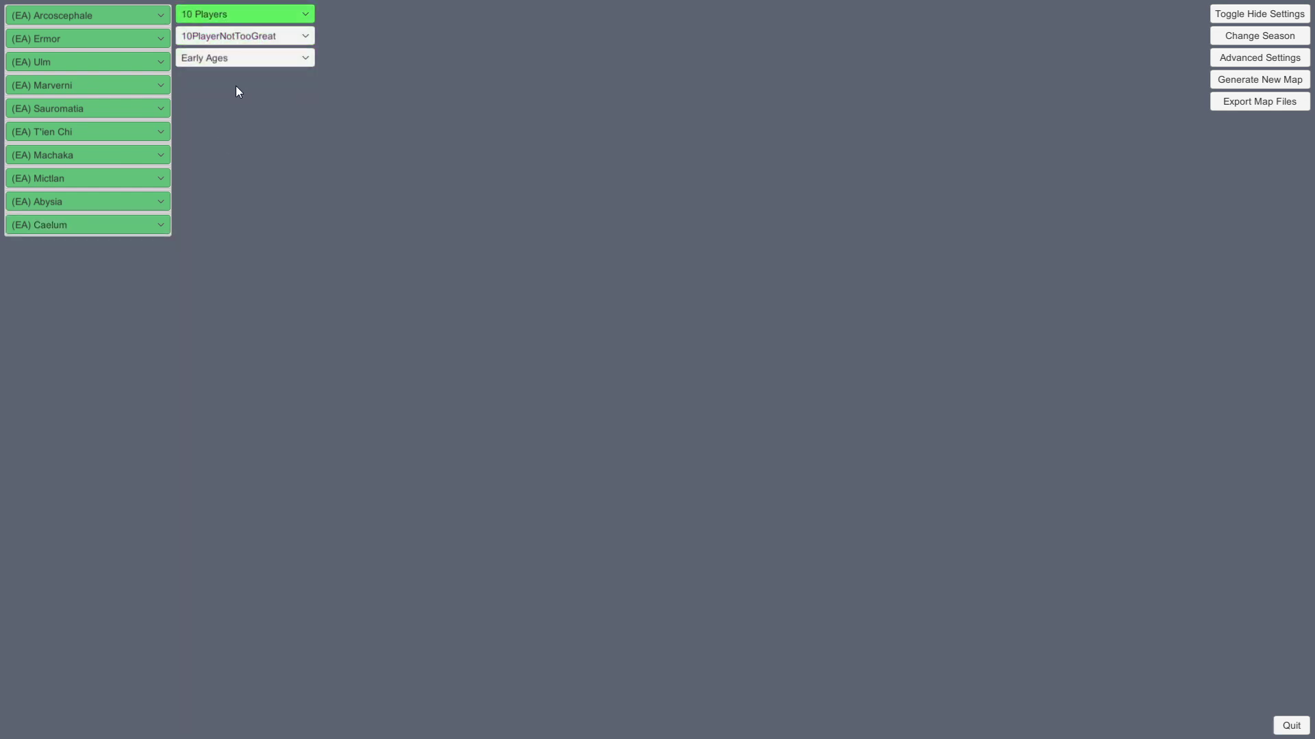
Keep 10PlayerNotTooGreat as the layout and generate a new map
{"action": "left_click", "coordinate": [225, 35]}
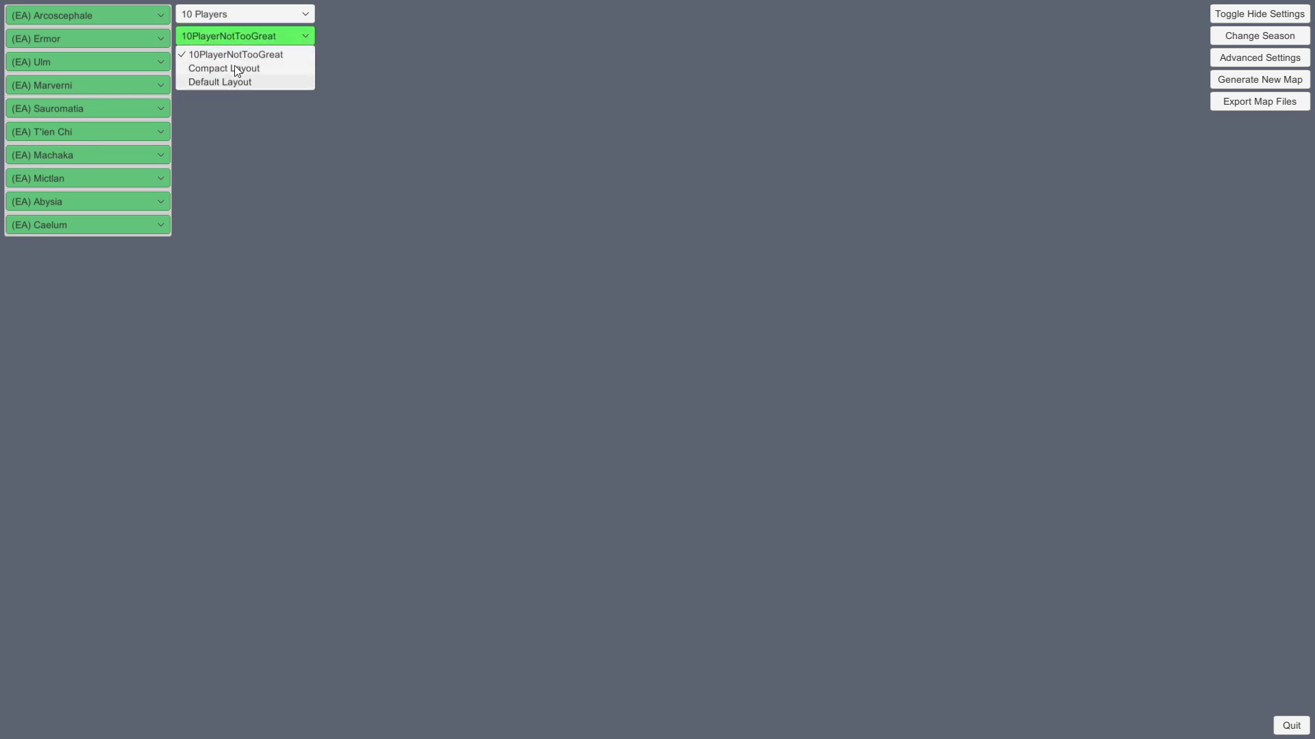
{"action": "left_click", "coordinate": [241, 36]}
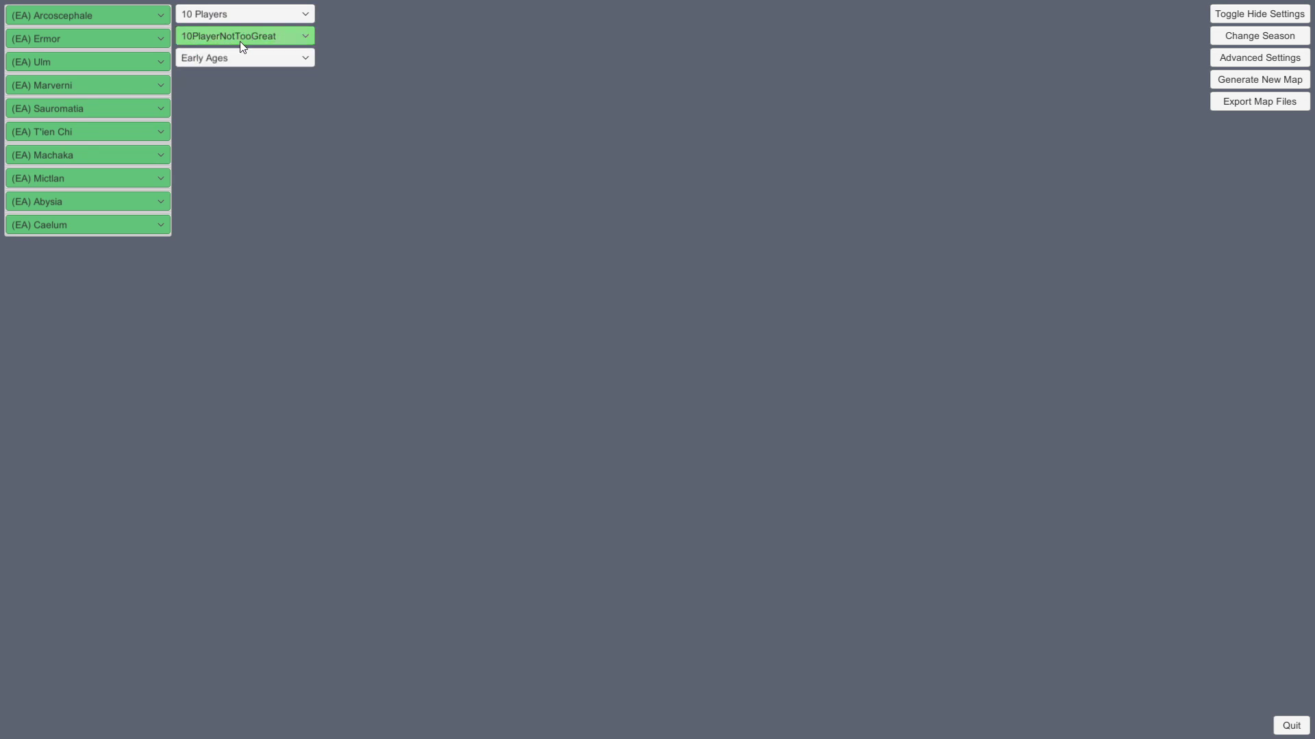
{"action": "left_click", "coordinate": [239, 41]}
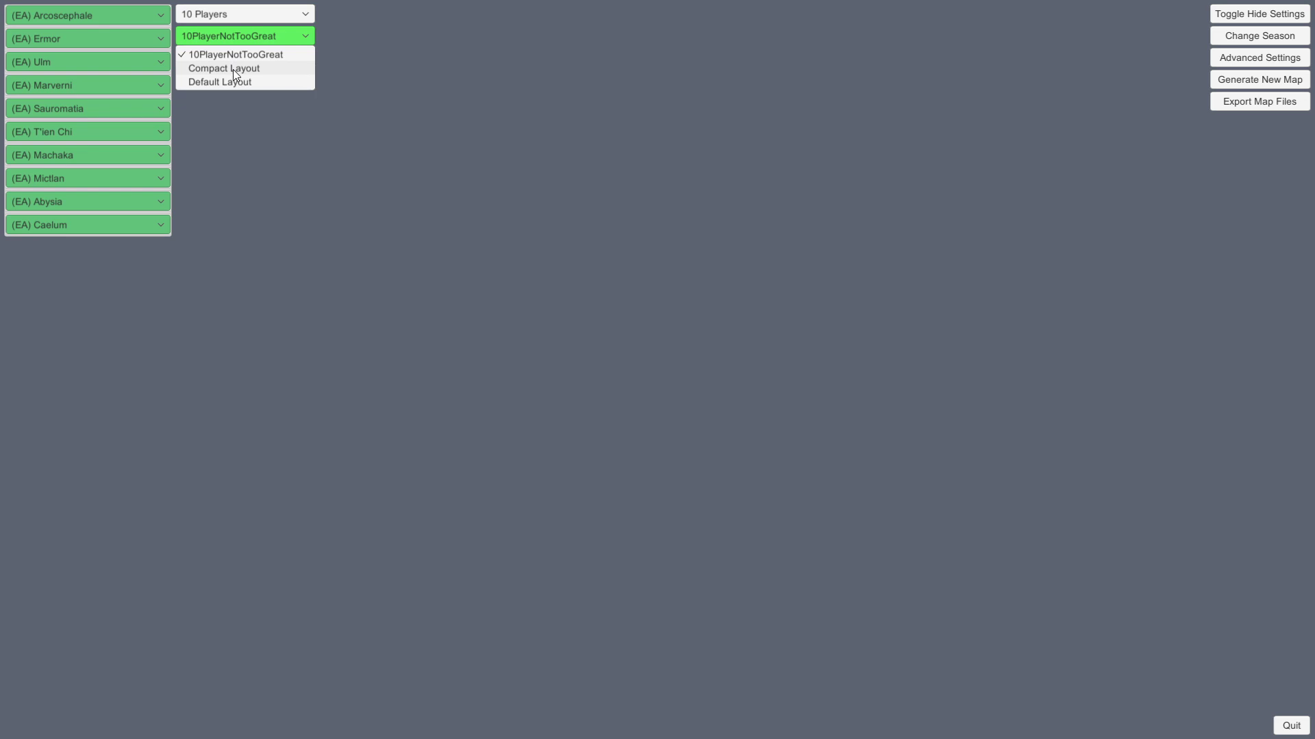
{"action": "left_click", "coordinate": [254, 36]}
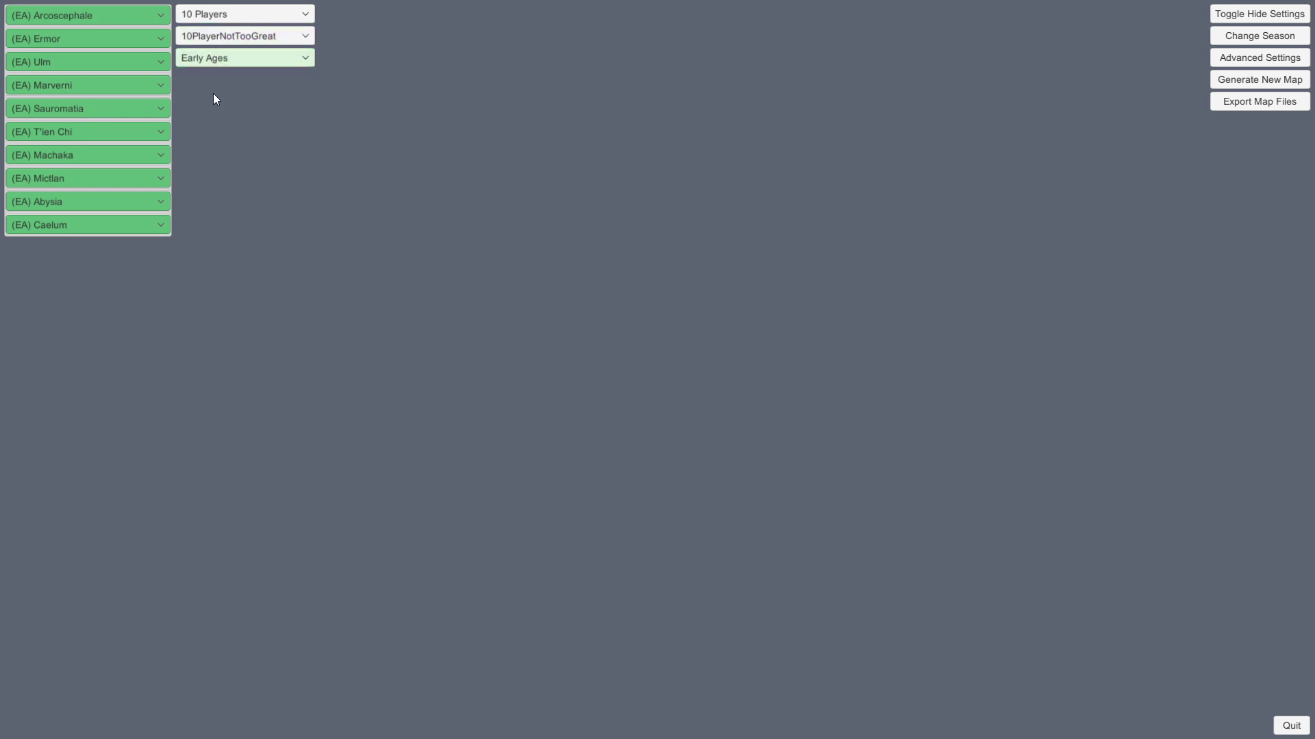
{"action": "left_click", "coordinate": [245, 36]}
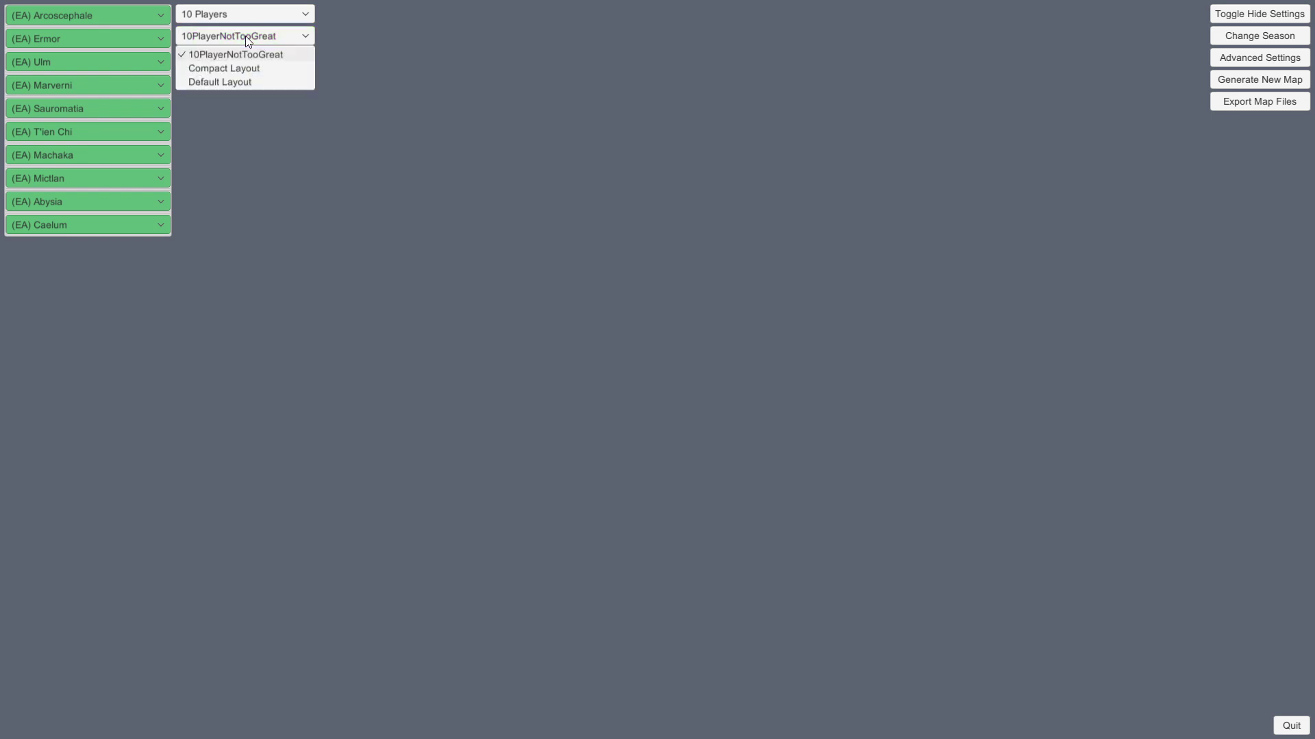
{"action": "left_click", "coordinate": [245, 35]}
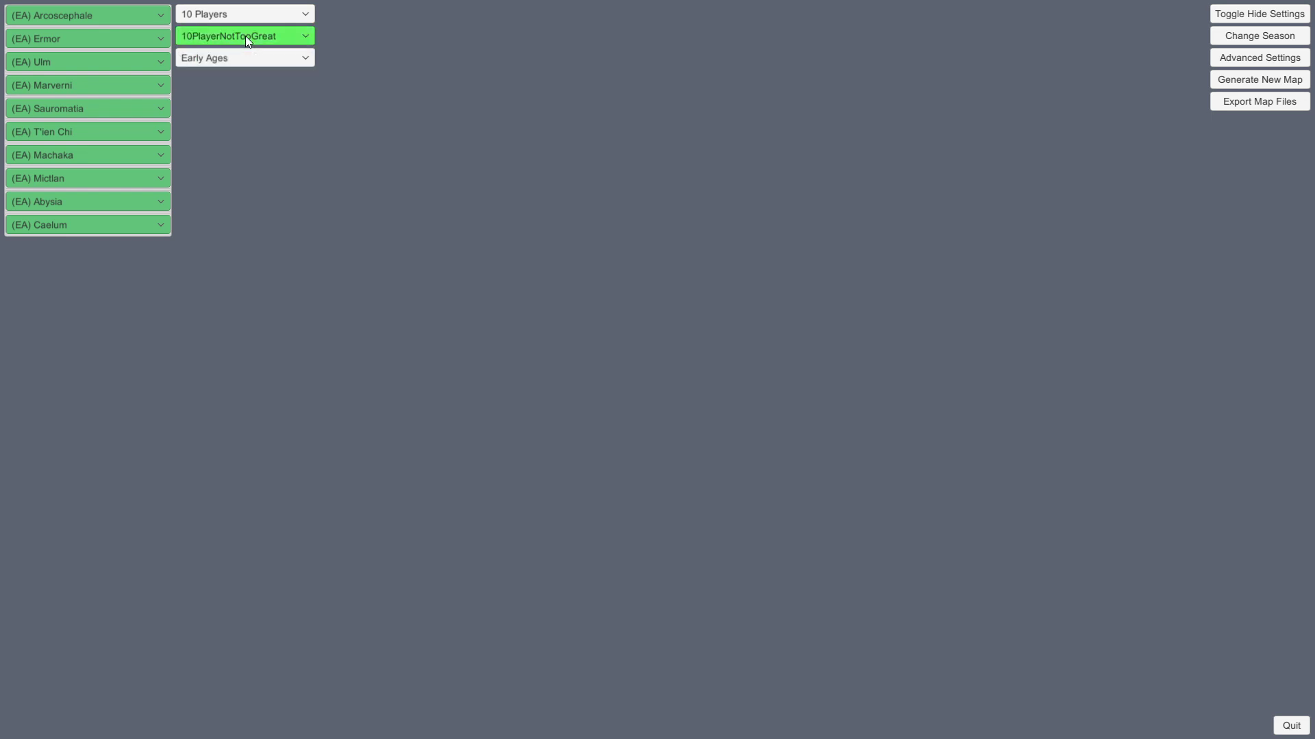
{"action": "left_click", "coordinate": [1253, 74]}
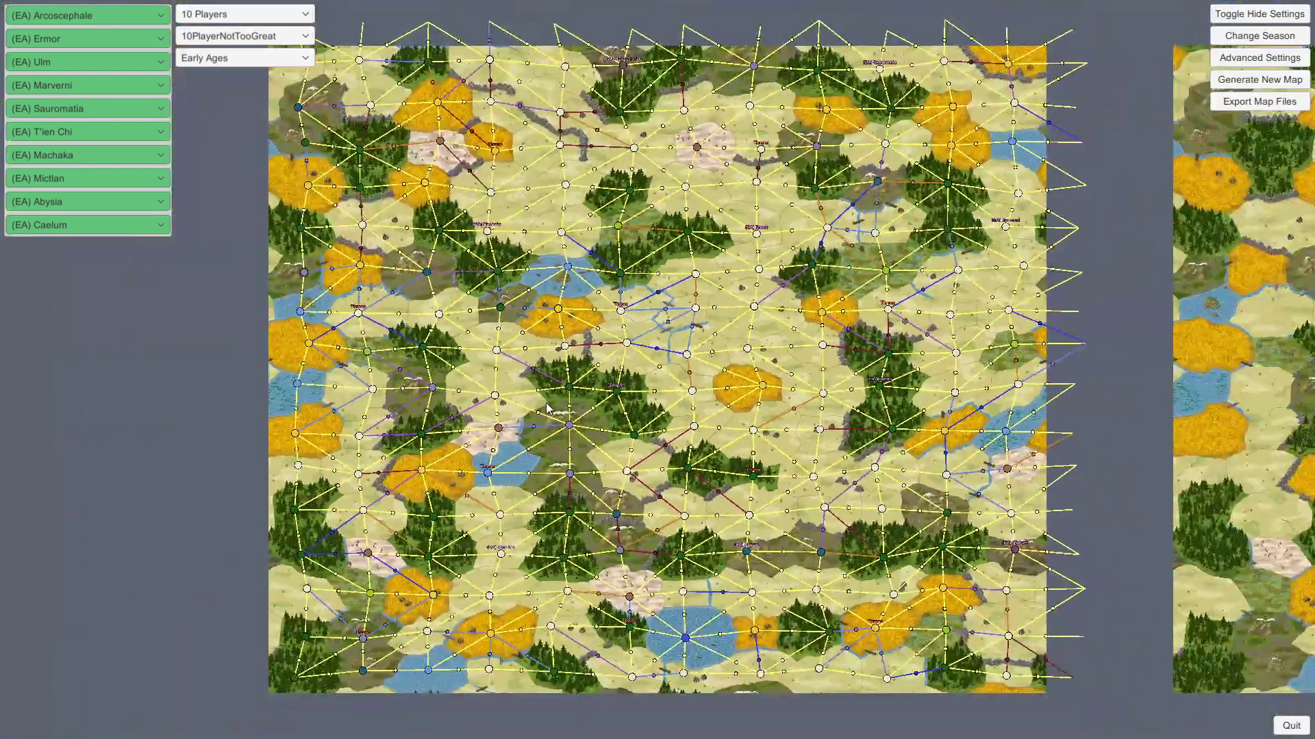
Pan the generated map to inspect its top, upper-left and right edges
{"action": "scroll", "coordinate": [518, 302], "scroll_direction": "up", "scroll_amount": 5}
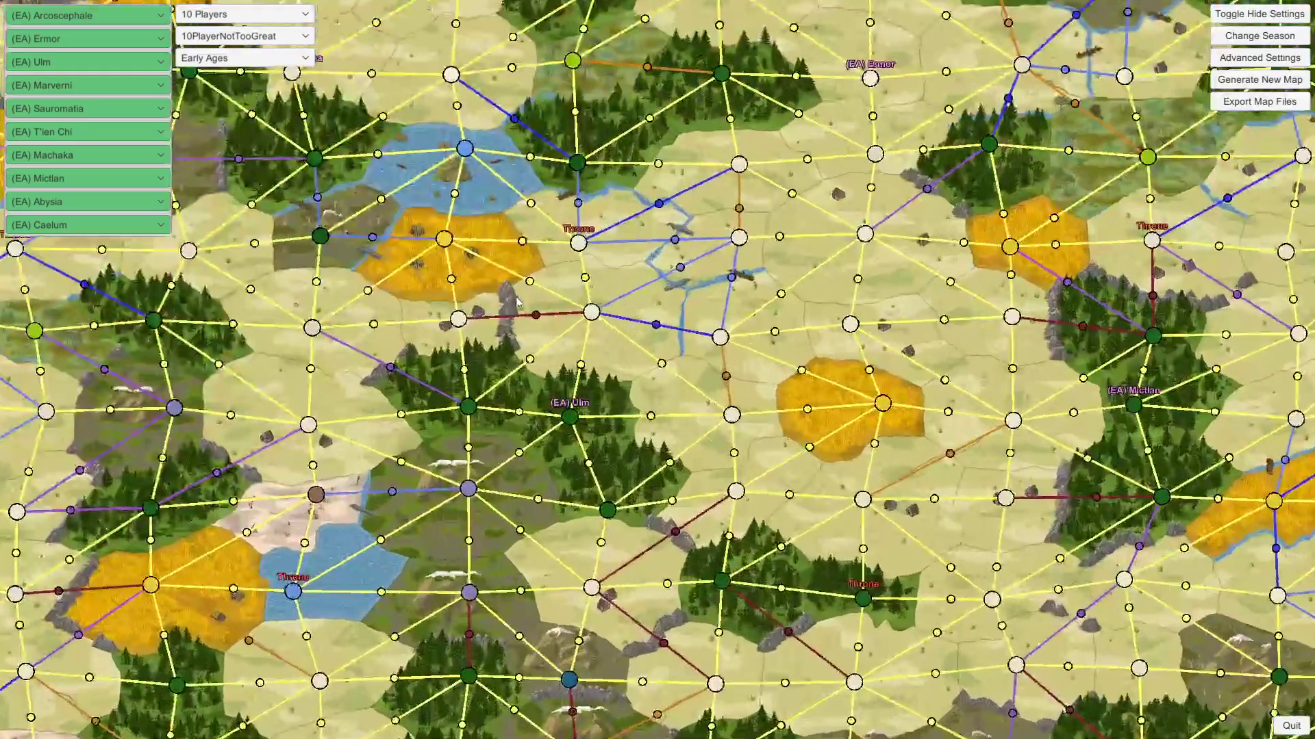
{"action": "left_click_drag", "start_coordinate": [518, 302], "coordinate": [676, 684]}
{"action": "left_click_drag", "start_coordinate": [567, 644], "coordinate": [483, 445]}
{"action": "key", "text": "Right"}
{"action": "key", "text": "Up"}
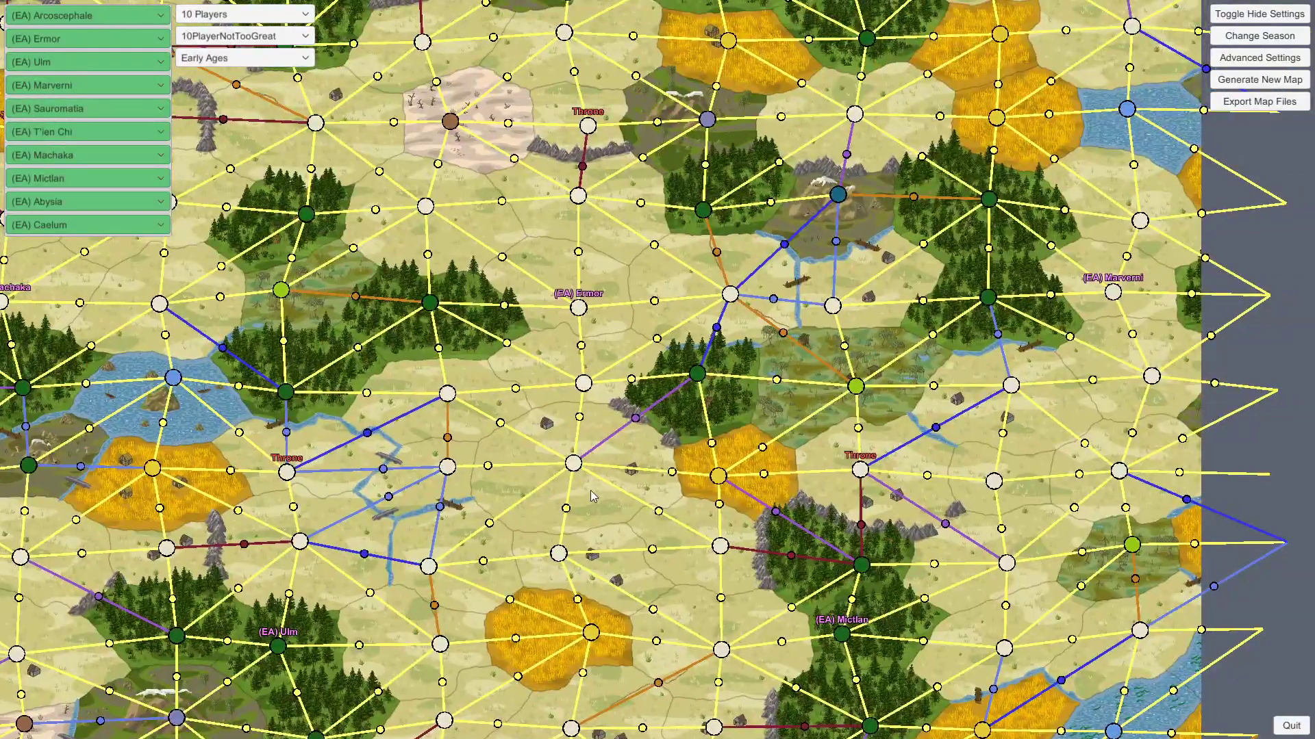
{"action": "key", "text": "Left"}
{"action": "key", "text": "Down"}
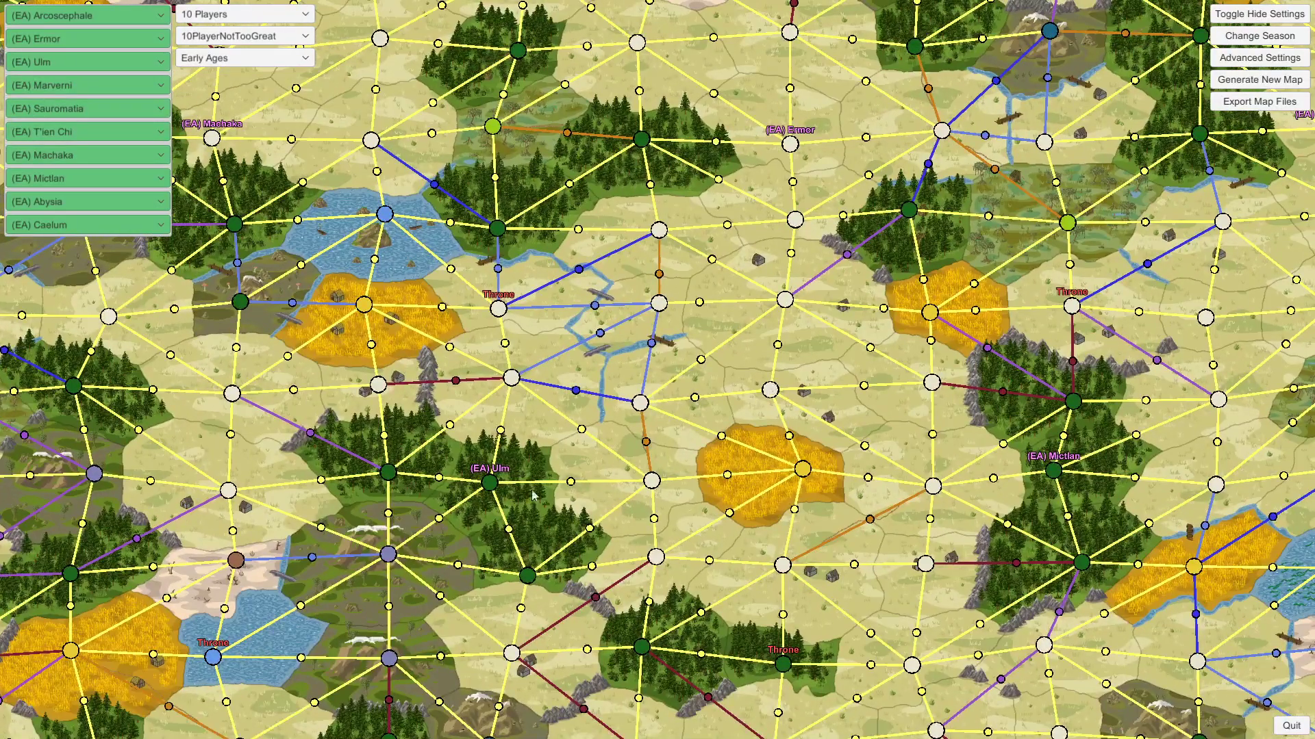
Zoom in and out and pan to inspect the map's lower part and bottom edge
{"action": "scroll", "coordinate": [794, 621], "scroll_direction": "down", "scroll_amount": 3}
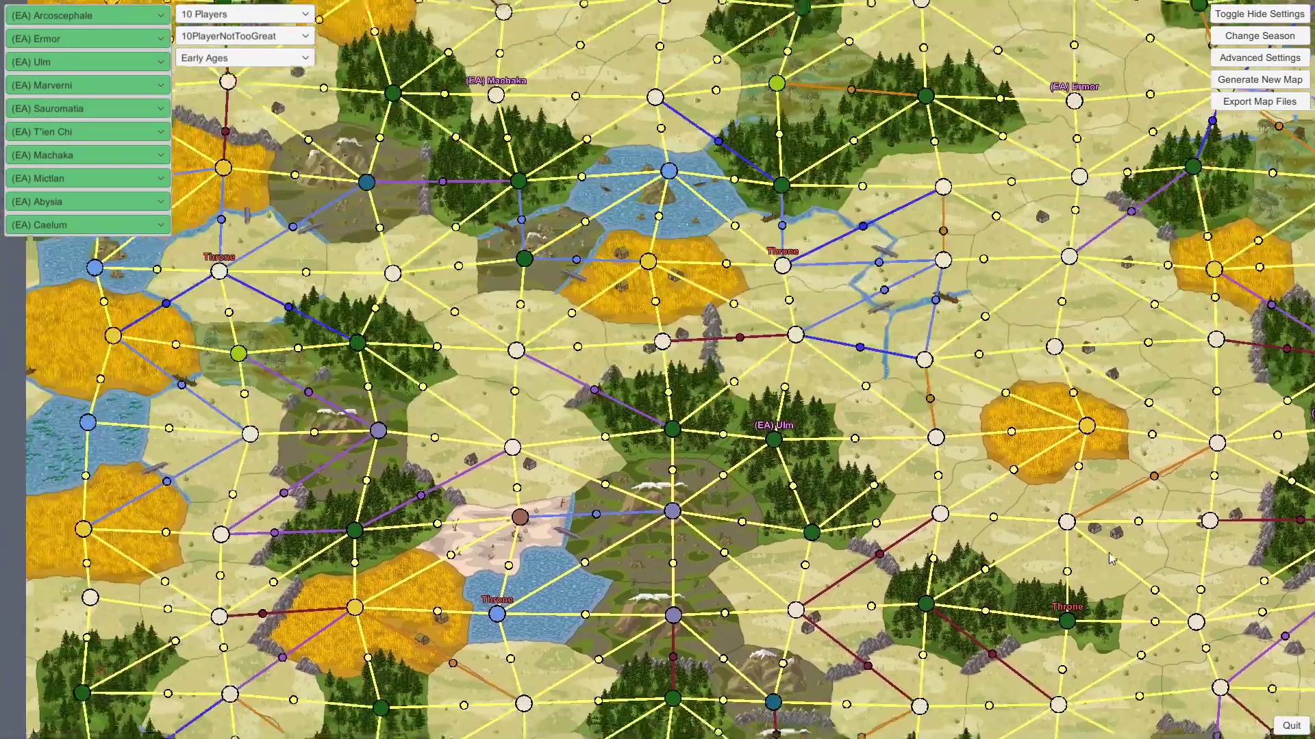
{"action": "scroll", "coordinate": [716, 507], "scroll_direction": "up", "scroll_amount": 3}
{"action": "scroll", "coordinate": [715, 507], "scroll_direction": "down", "scroll_amount": 3}
{"action": "scroll", "coordinate": [758, 177], "scroll_direction": "up", "scroll_amount": 3}
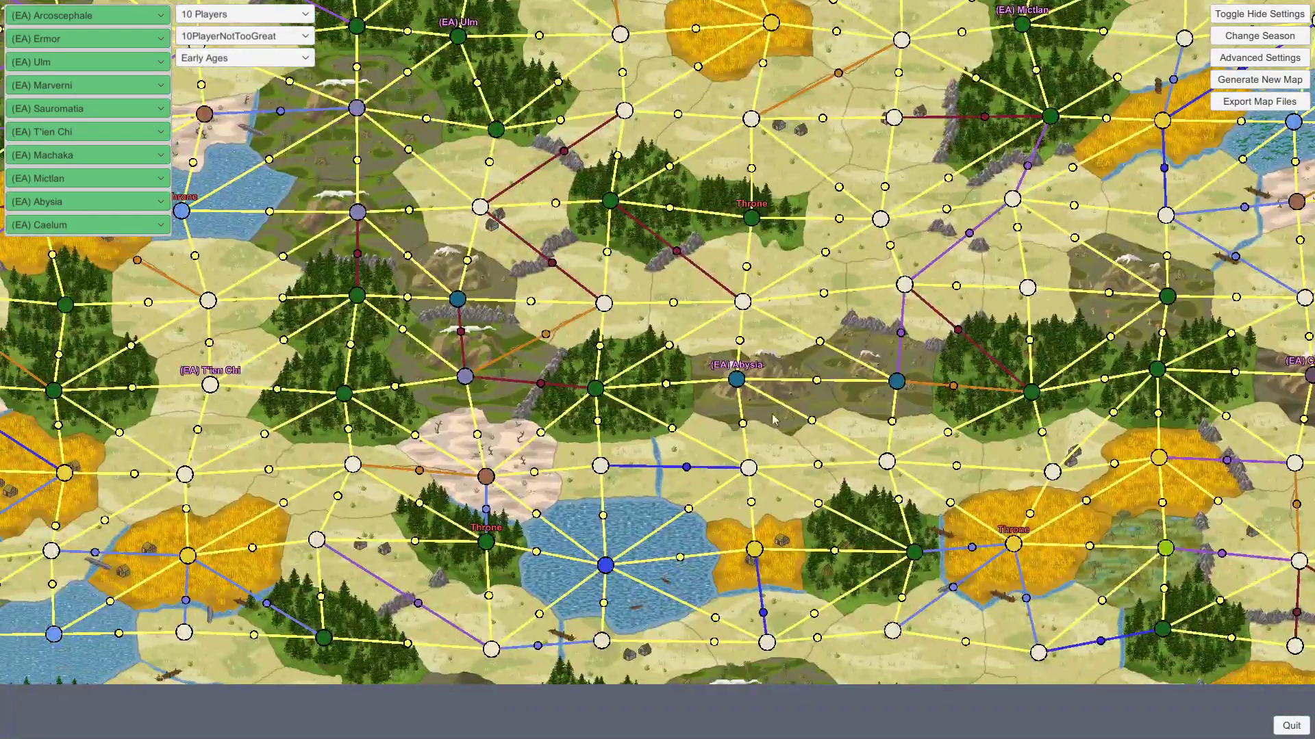
{"action": "scroll", "coordinate": [757, 404], "scroll_direction": "down", "scroll_amount": 3}
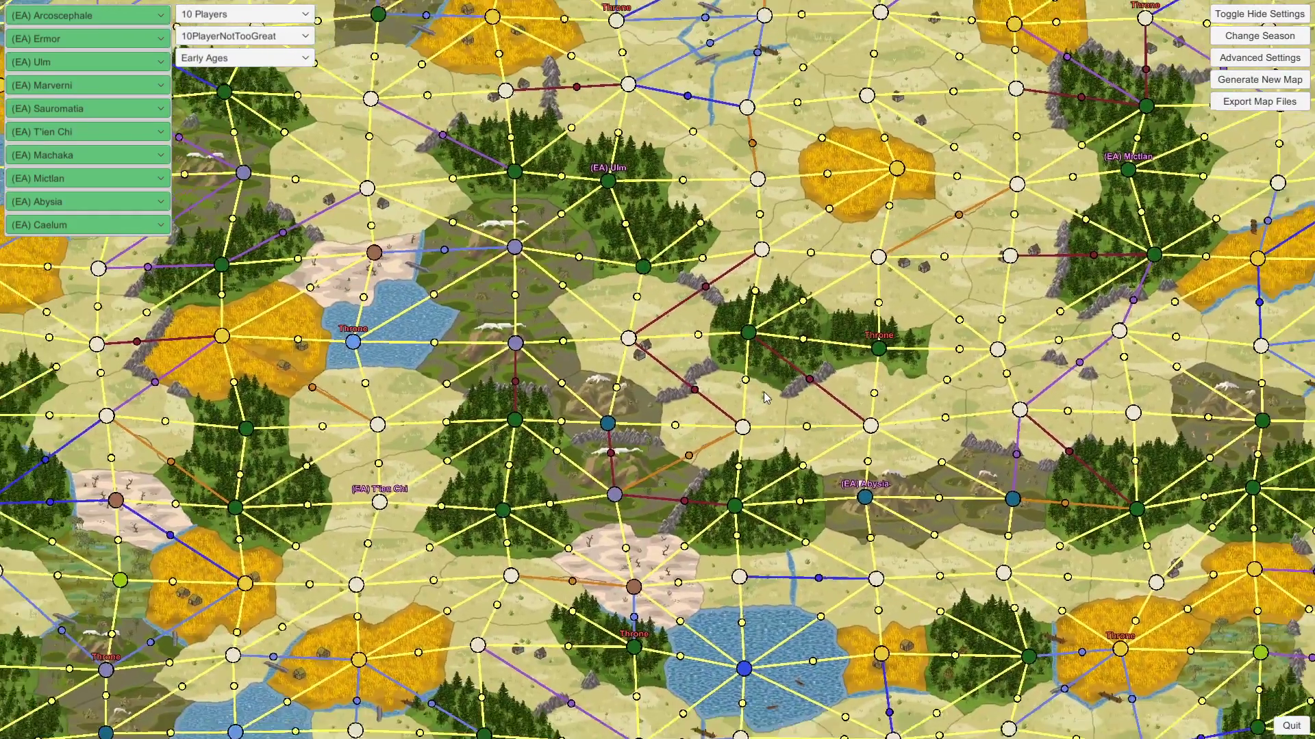
{"action": "scroll", "coordinate": [758, 404], "scroll_direction": "up", "scroll_amount": 3}
{"action": "scroll", "coordinate": [758, 404], "scroll_direction": "down", "scroll_amount": 3}
{"action": "scroll", "coordinate": [630, 423], "scroll_direction": "up", "scroll_amount": 3}
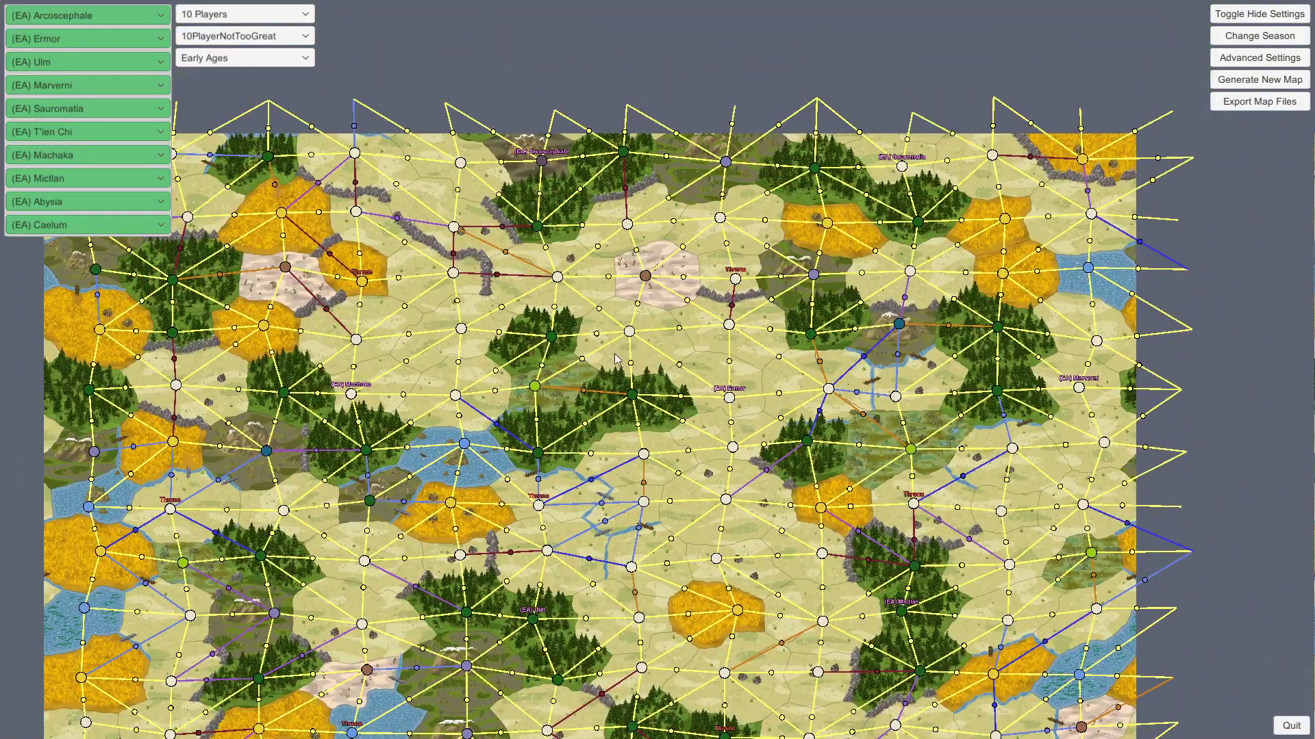
{"action": "left_click_drag", "start_coordinate": [620, 362], "coordinate": [604, 3]}
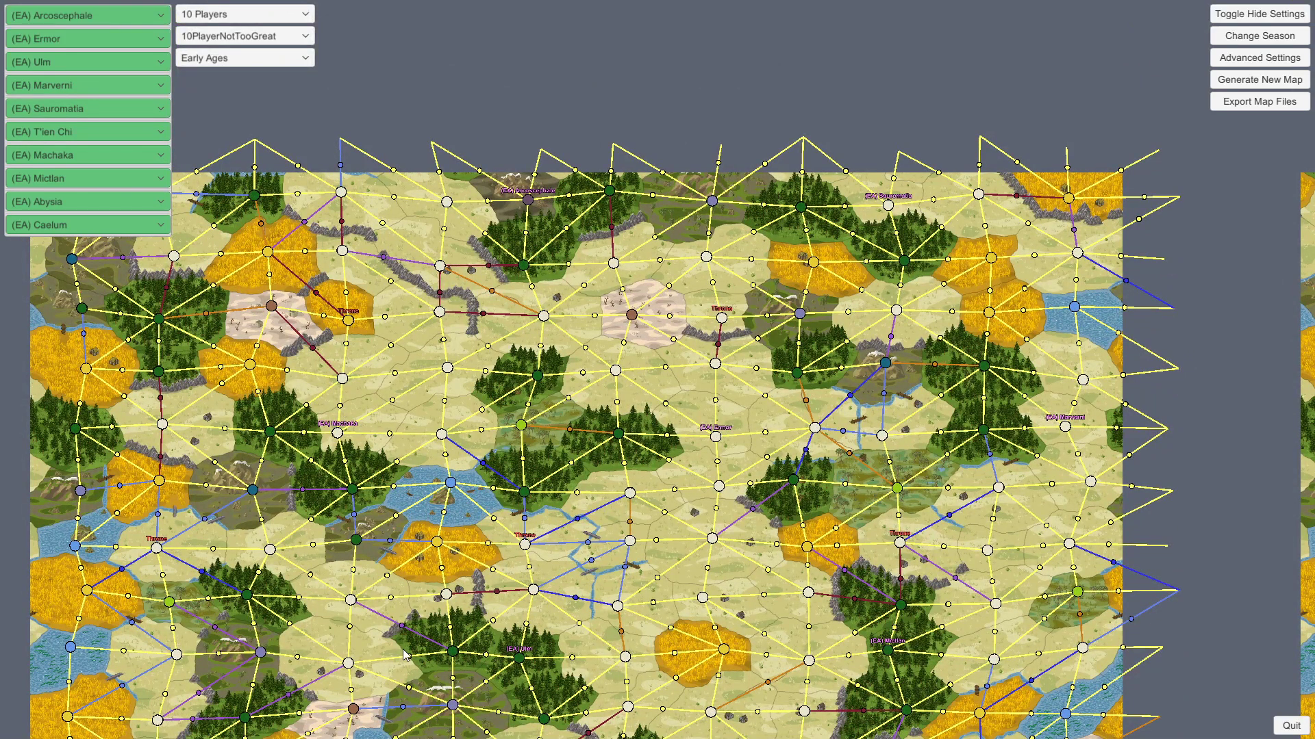
{"action": "left_click_drag", "start_coordinate": [404, 655], "coordinate": [471, 261]}
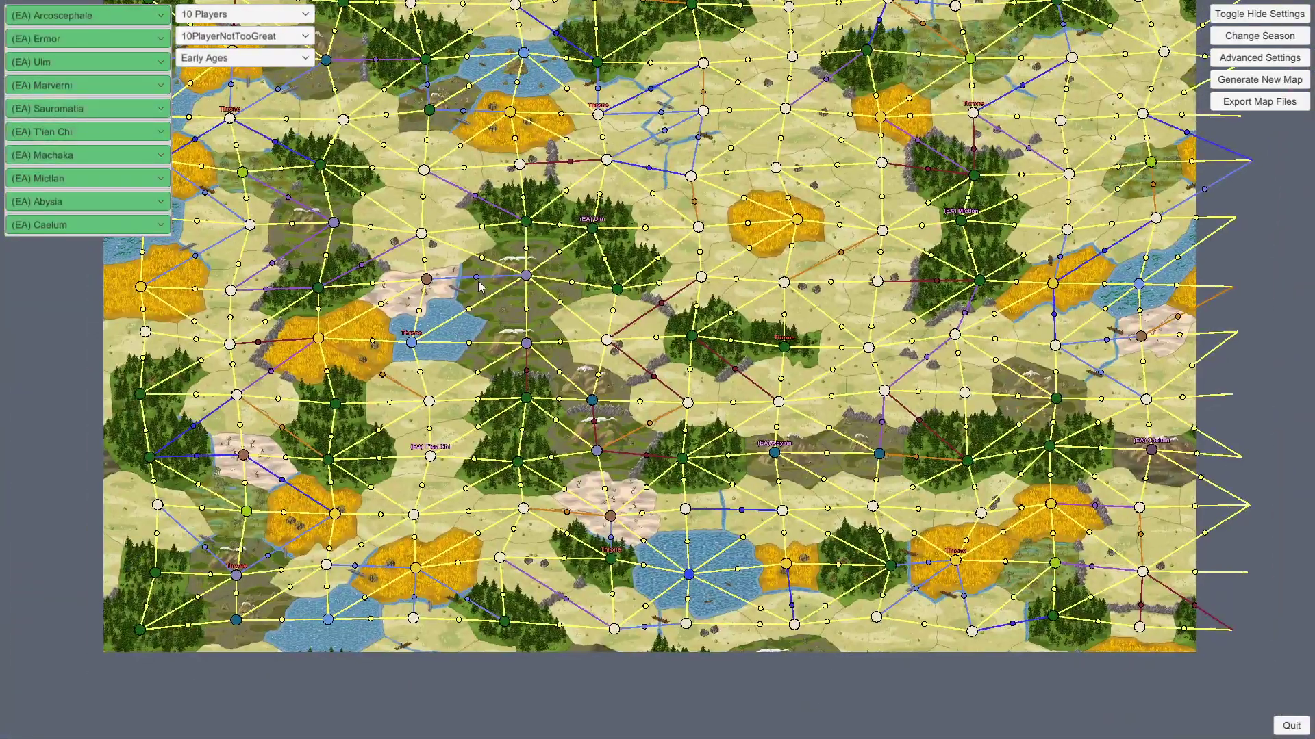